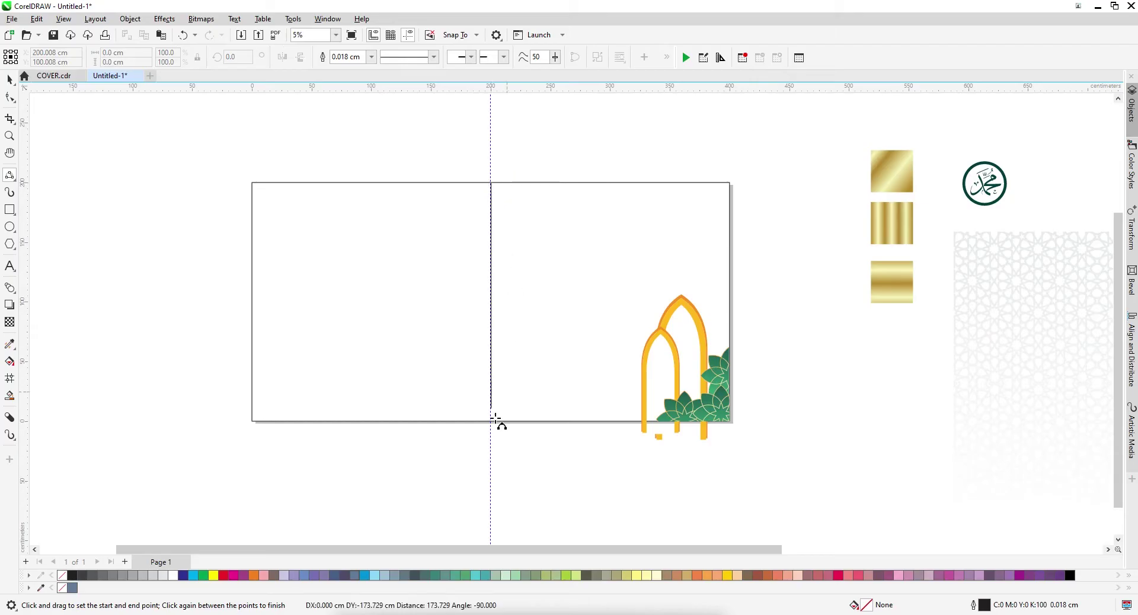
Finish the vertical centre line and draw a 3-point curve about 149 by 103 cm from its top end to the tall arch
click(494, 309)
scroll(753, 291, up, 1)
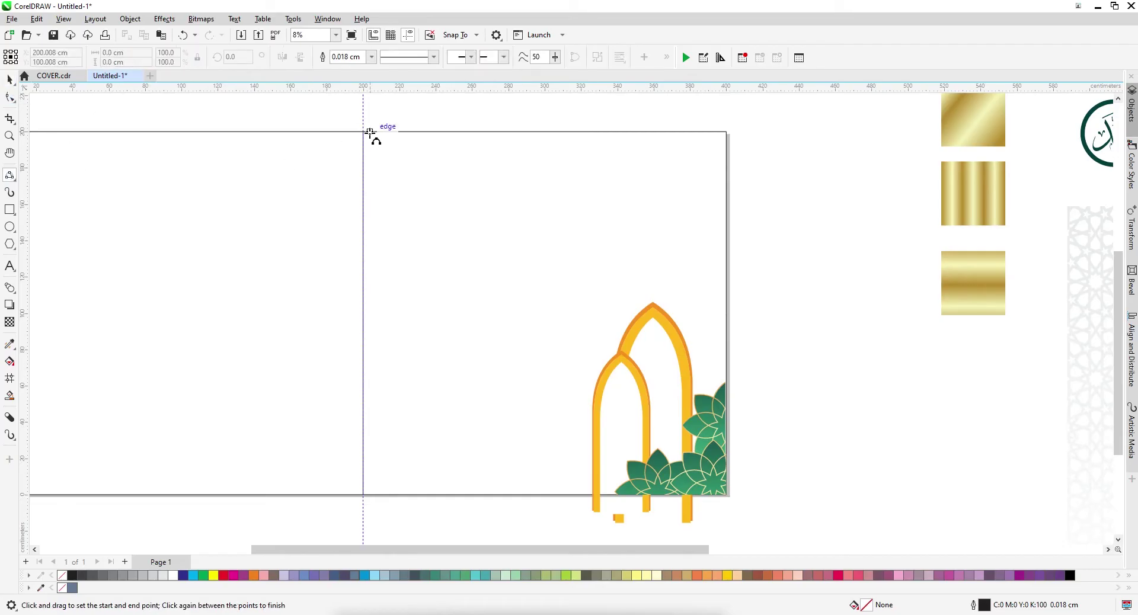
drag(363, 131, 633, 319)
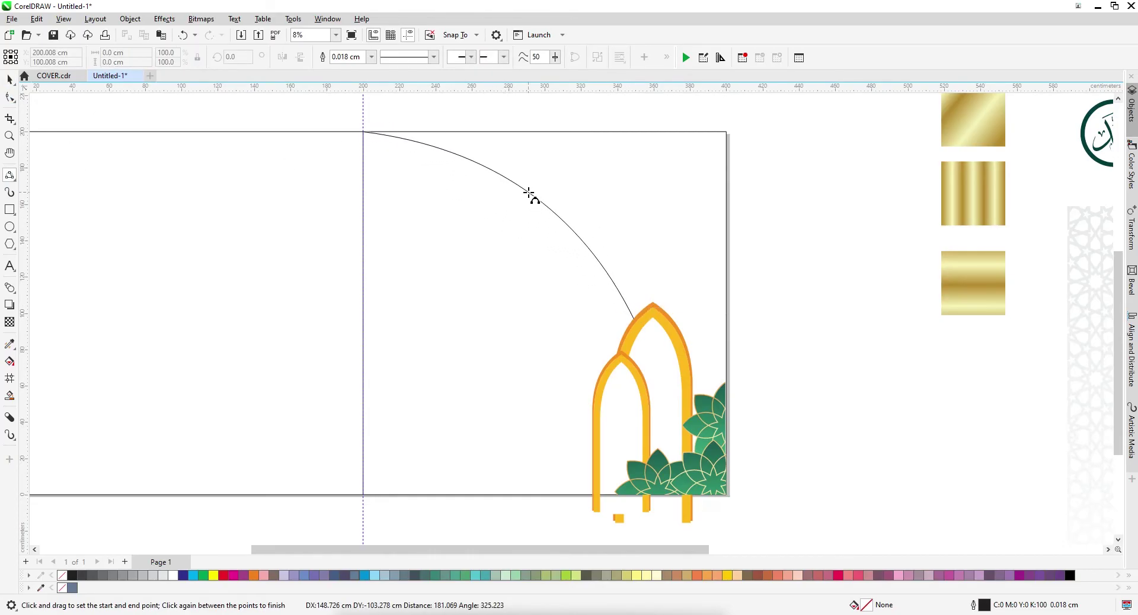
click(529, 193)
Draw a second 3-point curve about 140 by 120 cm just below the first, from the centre line to the small arch's tip
scroll(479, 163, up, 1)
scroll(325, 122, up, 2)
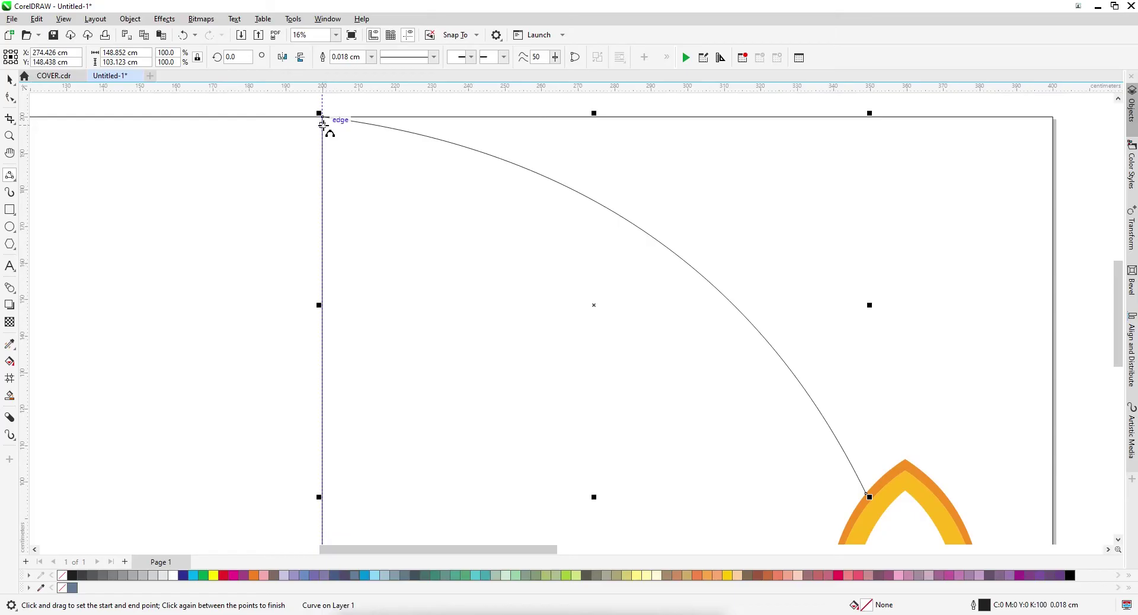
drag(322, 124, 834, 494)
click(606, 172)
scroll(739, 294, down, 2)
scroll(661, 209, up, 2)
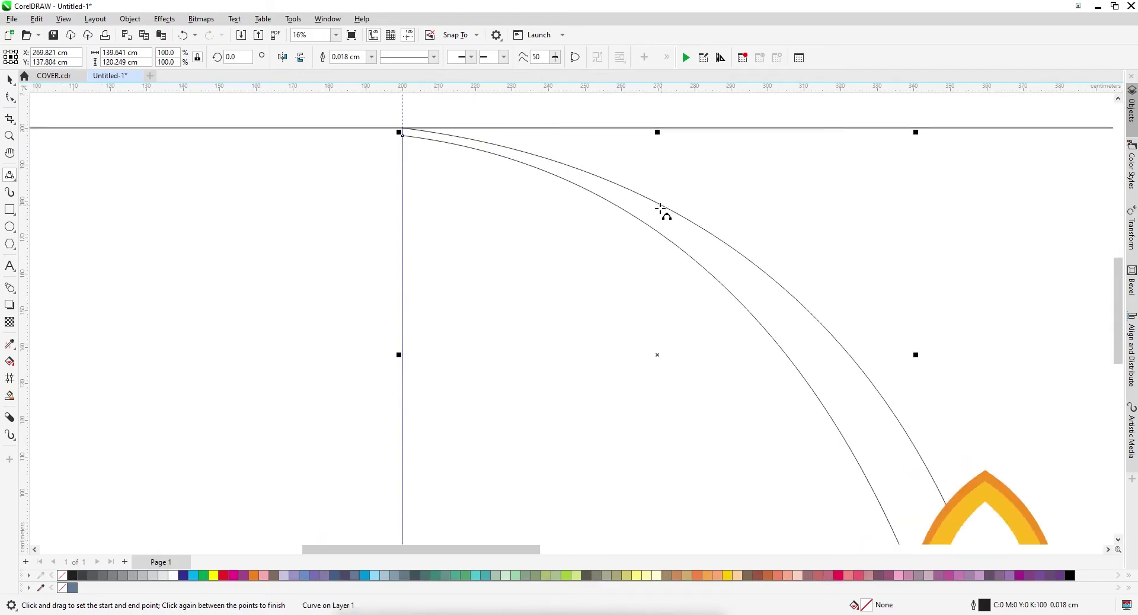
scroll(526, 208, down, 1)
scroll(443, 158, up, 1)
scroll(475, 172, down, 3)
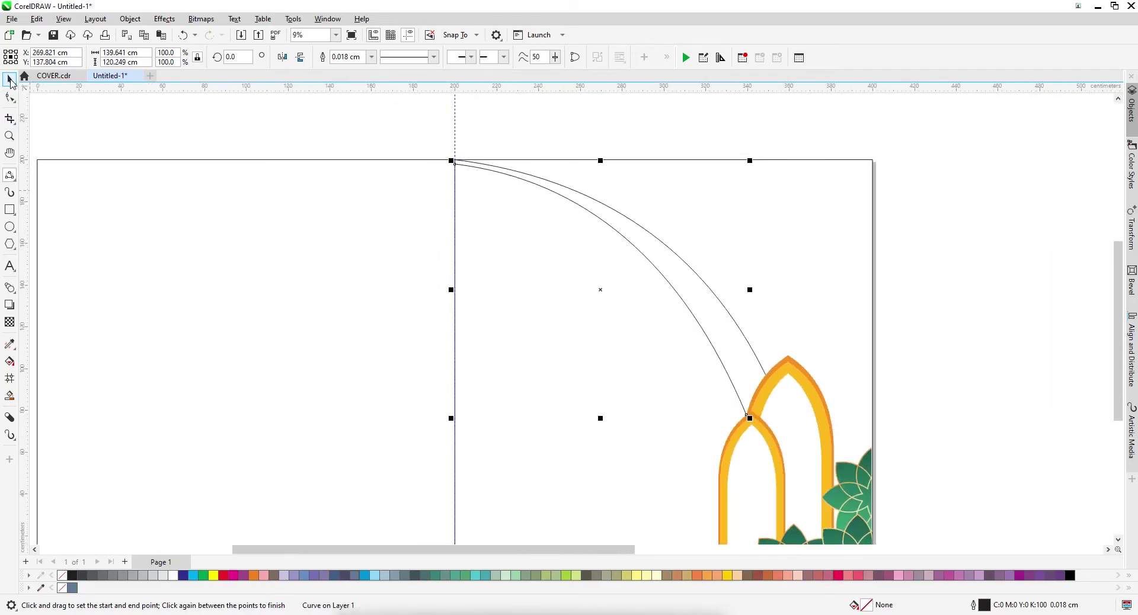
Reshape the lower curve by adjusting the control handle of its start node at the centre line
click(10, 82)
scroll(428, 234, down, 2)
click(804, 267)
scroll(502, 191, up, 3)
click(444, 198)
click(9, 97)
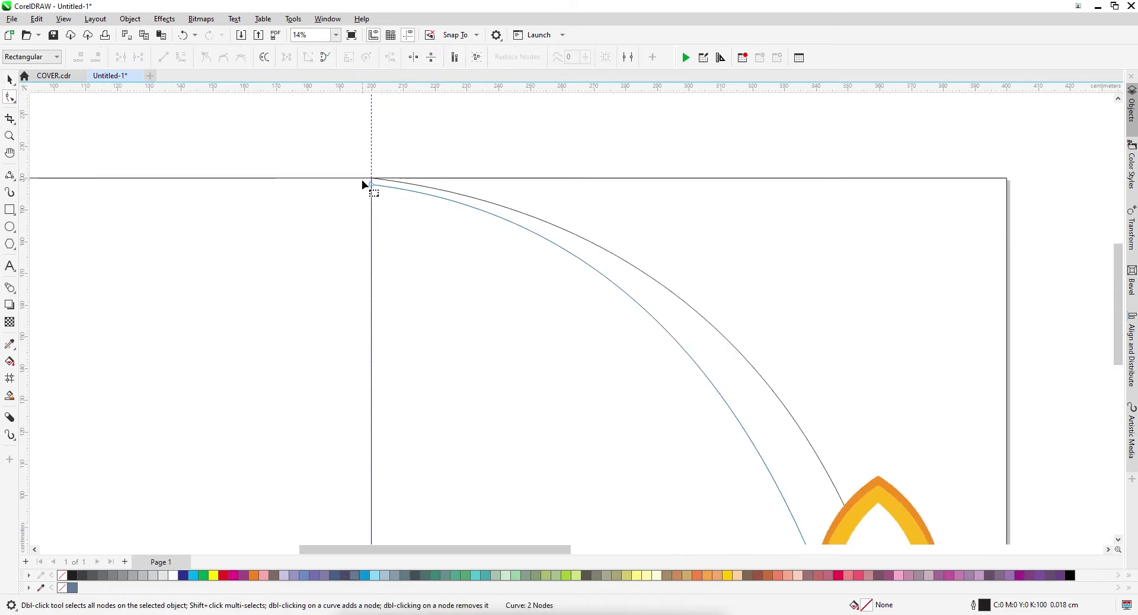
click(370, 183)
drag(569, 208, 563, 216)
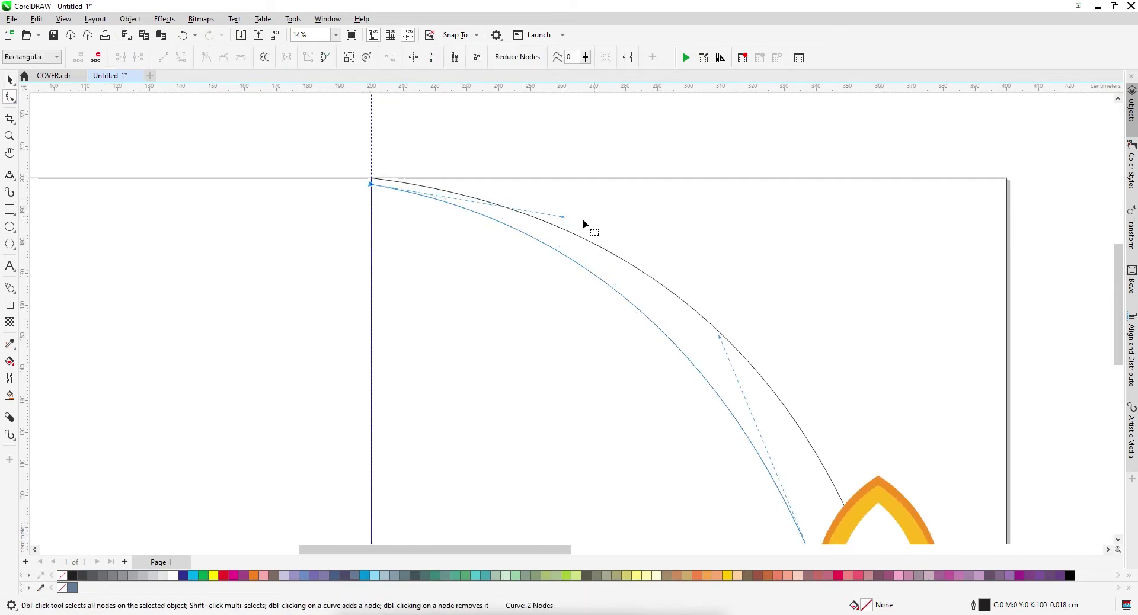
scroll(585, 221, down, 2)
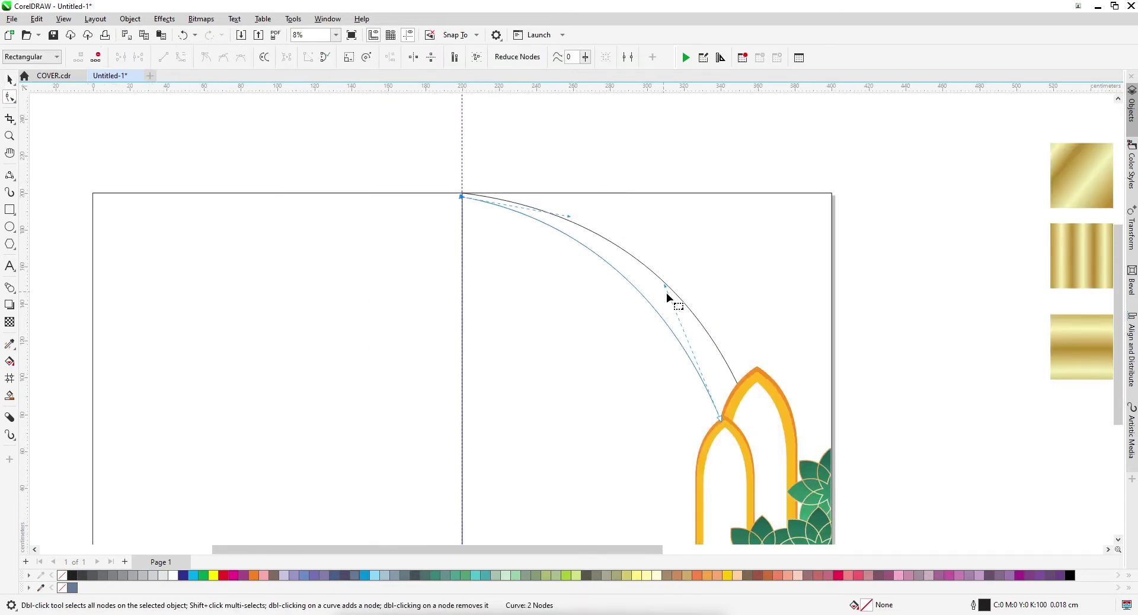
click(10, 79)
Smart Fill the area between the two curves with the blue-grey colour and no outline
scroll(284, 163, down, 1)
scroll(473, 198, up, 3)
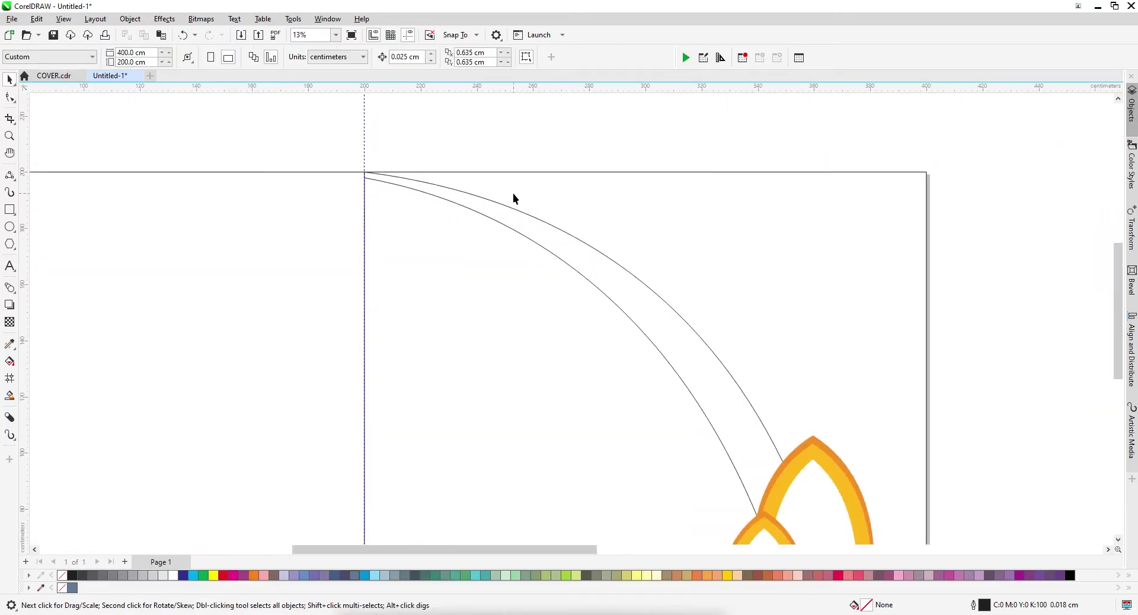
click(9, 361)
click(617, 274)
scroll(647, 272, down, 1)
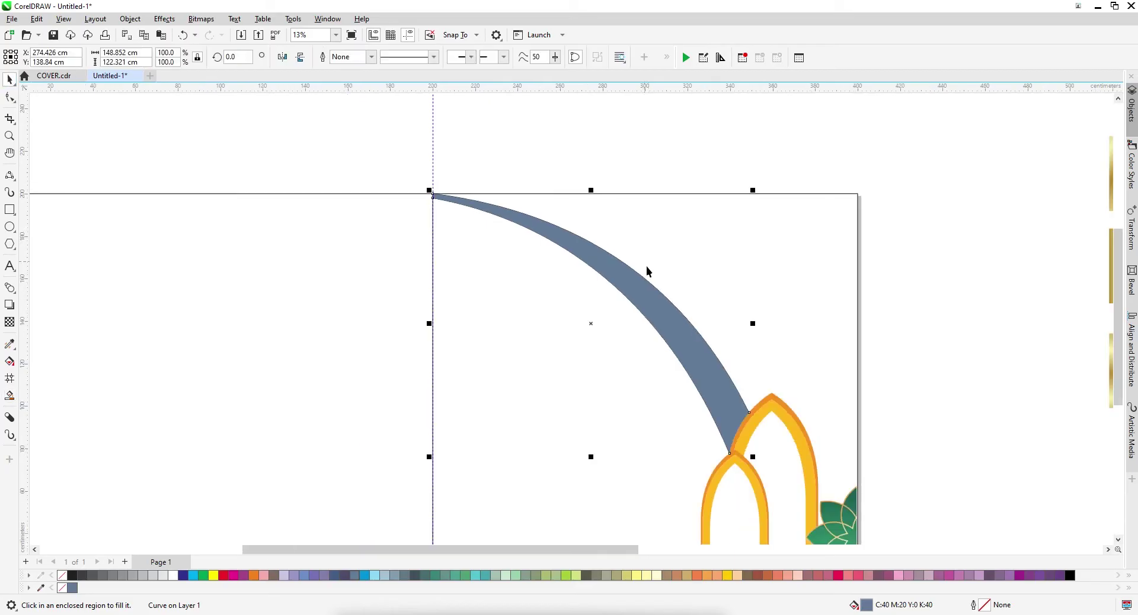
Remove the two construction curves and the vertical centre line, keeping the filled crescent by pasting it back in place
click(592, 276)
click(505, 215)
key(Delete)
drag(404, 145, 785, 473)
key(Delete)
scroll(408, 170, down, 2)
click(416, 195)
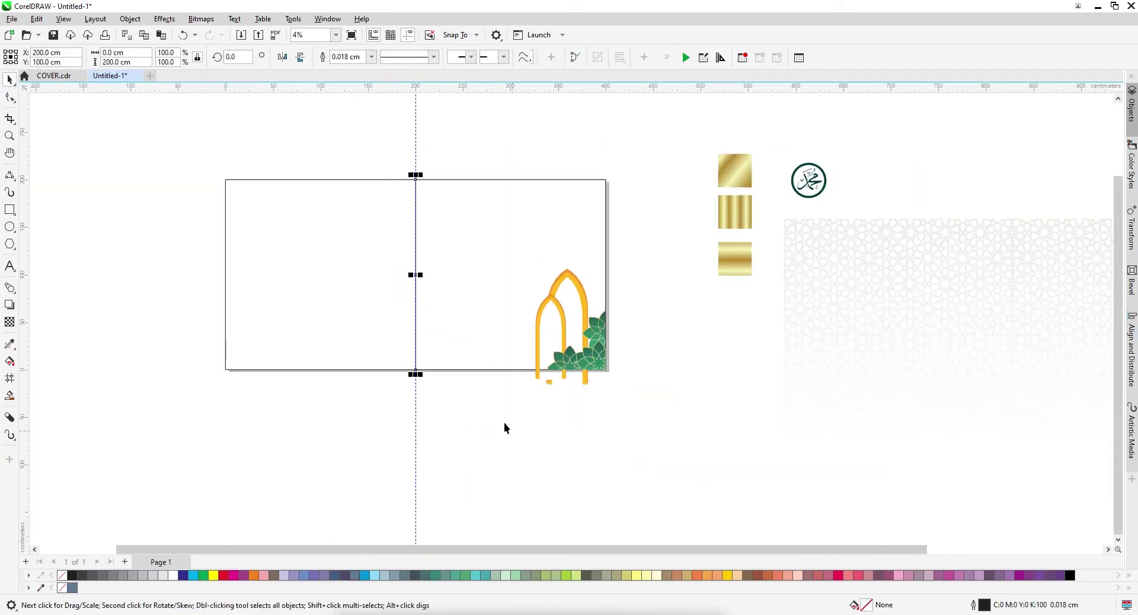
key(Delete)
key(ctrl+v)
scroll(472, 193, up, 3)
scroll(536, 255, down, 1)
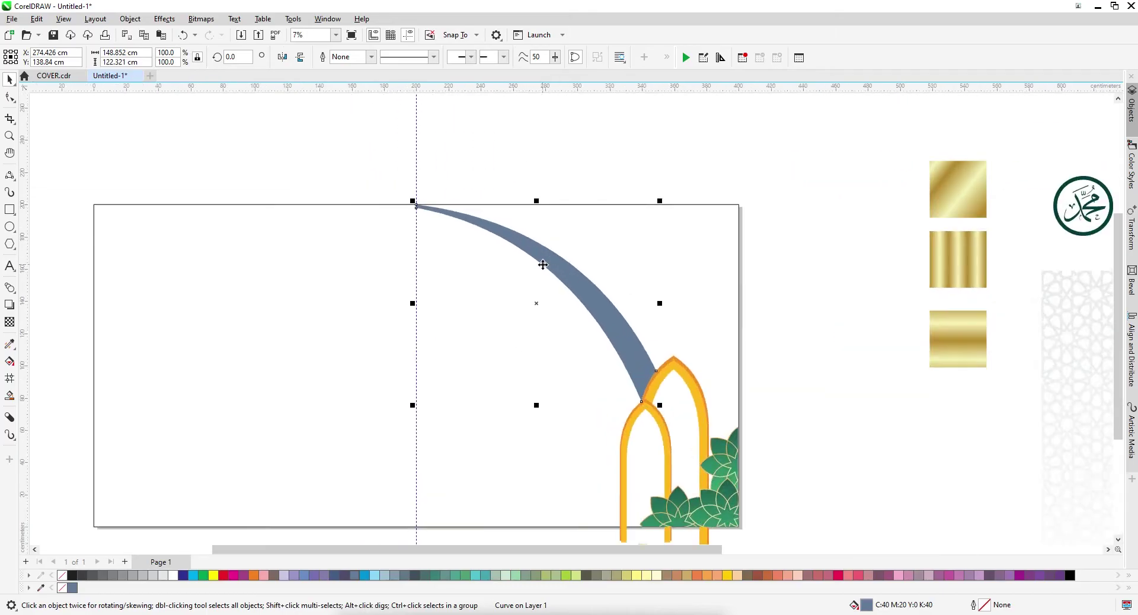
scroll(535, 260, up, 1)
click(10, 105)
key(space)
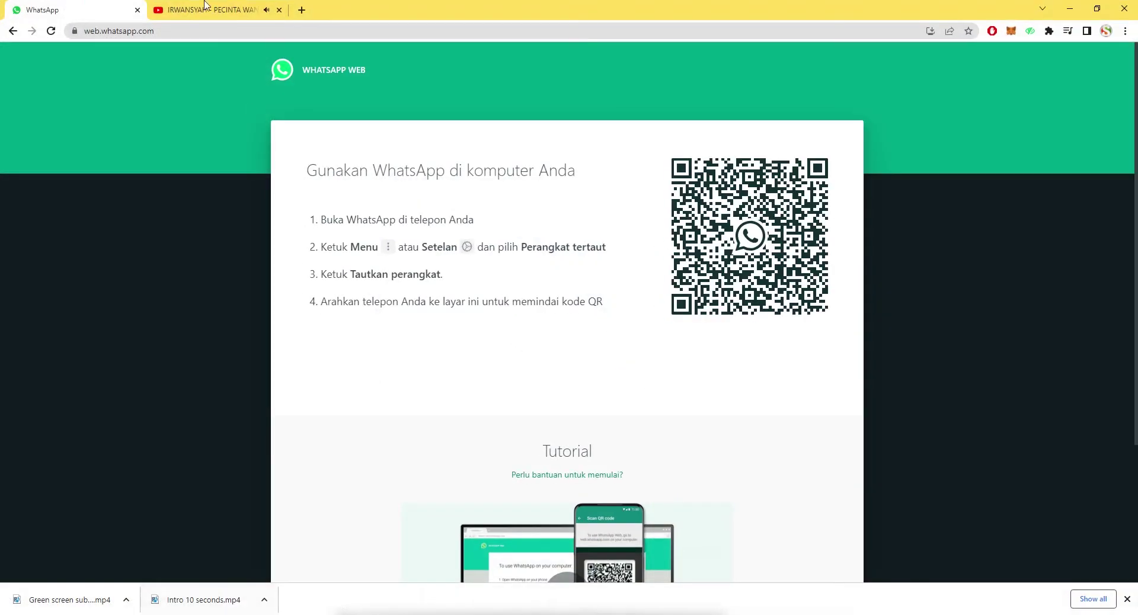
click(204, 7)
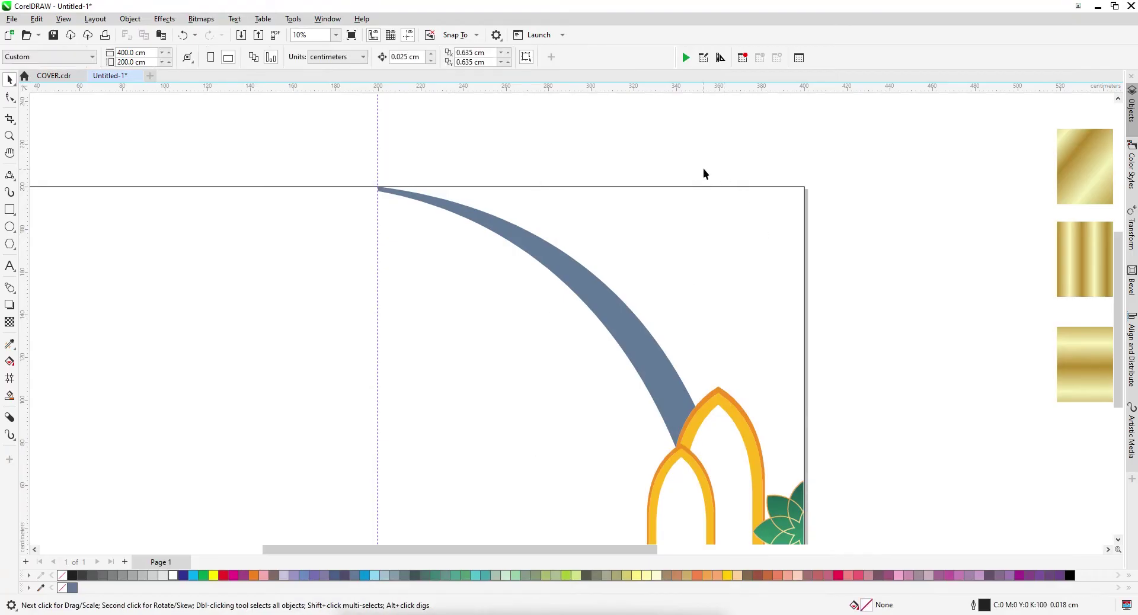
scroll(578, 225, up, 2)
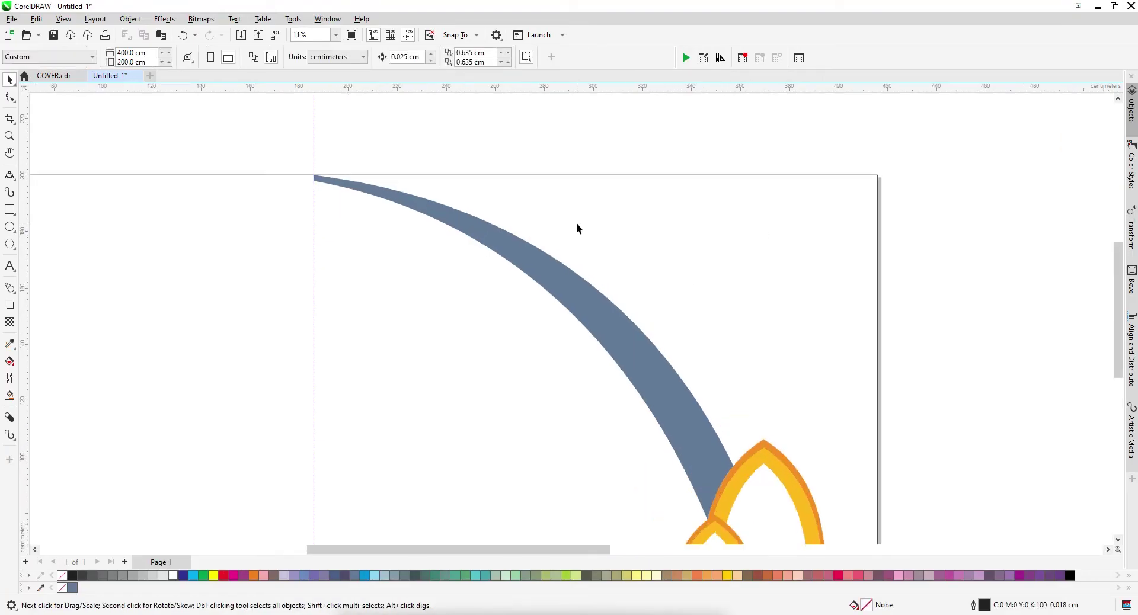
Draw a 3-point curve inside the crescent from its narrow end at the page centre to its wide end at the tall arch
click(473, 235)
click(9, 174)
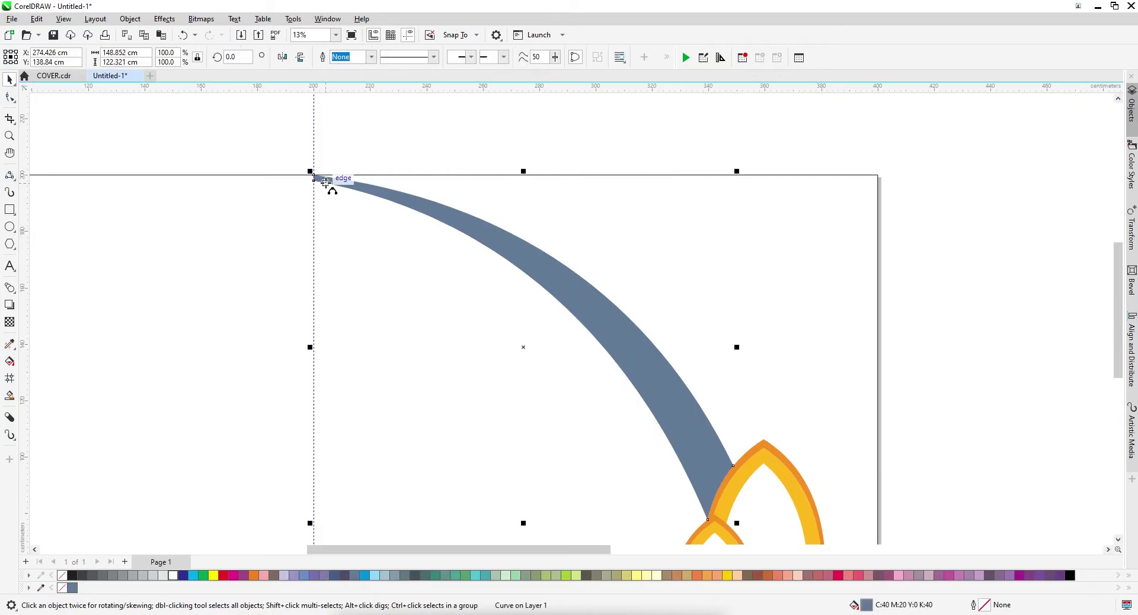
scroll(302, 178, up, 6)
drag(300, 167, 1017, 500)
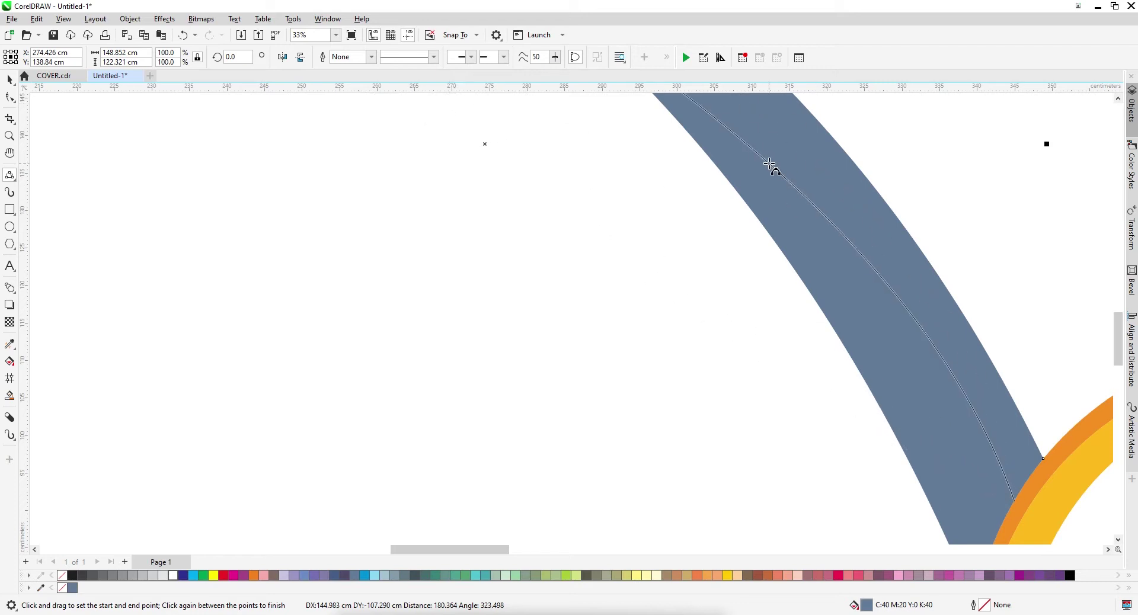
click(773, 168)
Reshape the dividing curve with its two control handles so it runs along the middle of the crescent
scroll(880, 395, down, 4)
scroll(633, 206, up, 2)
click(9, 97)
scroll(305, 115, down, 1)
scroll(767, 269, up, 1)
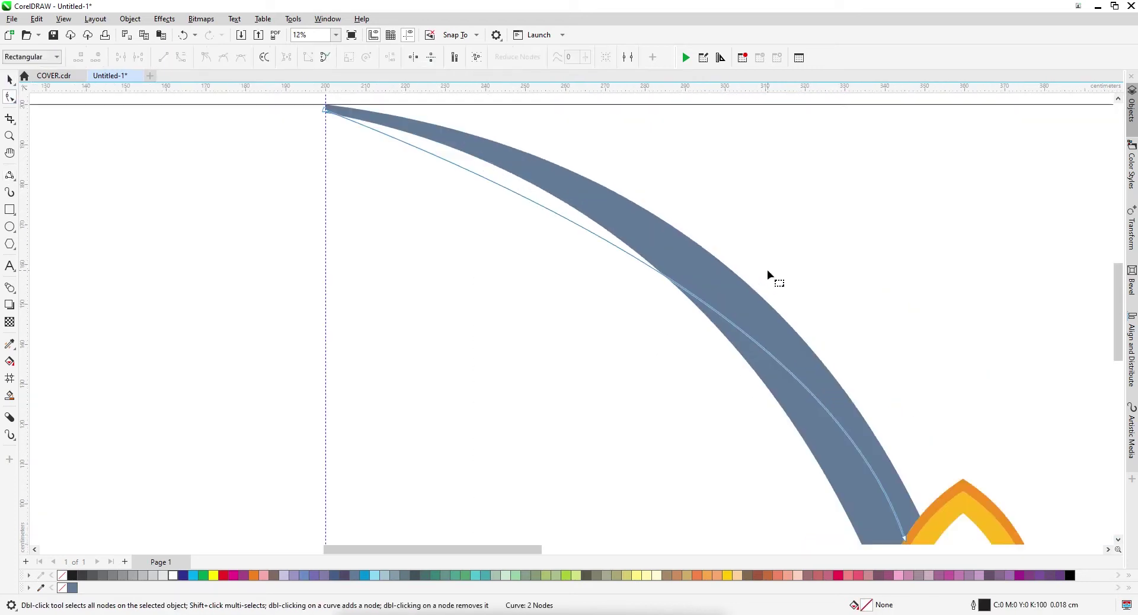
drag(660, 243, 653, 159)
drag(852, 383, 826, 369)
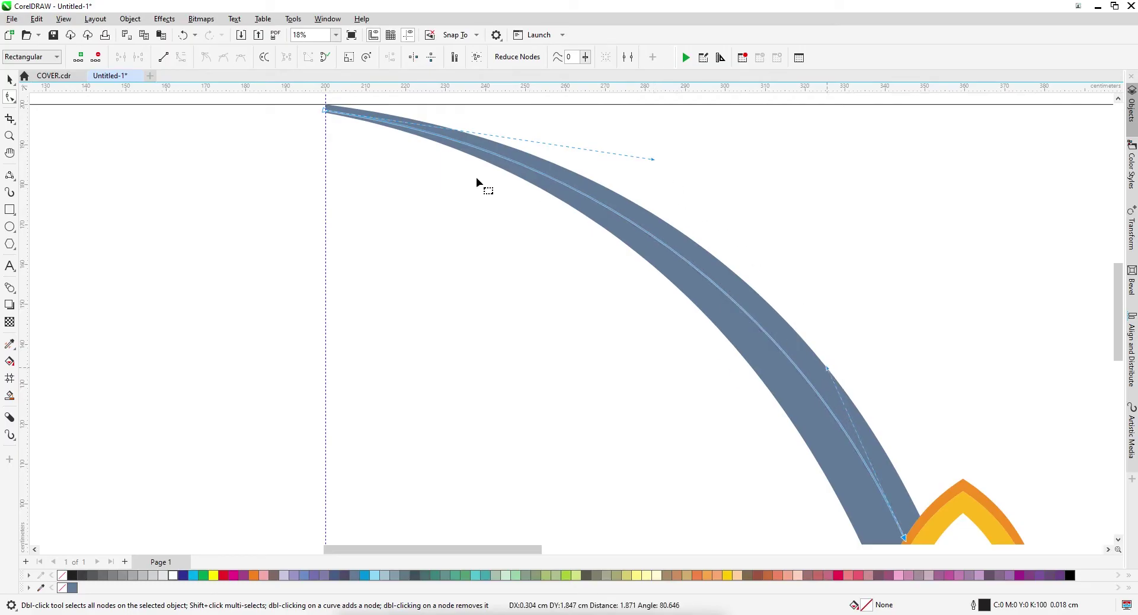
Smart Fill the crescent's upper half as a separate shape and delete the dividing curve
scroll(475, 177, down, 1)
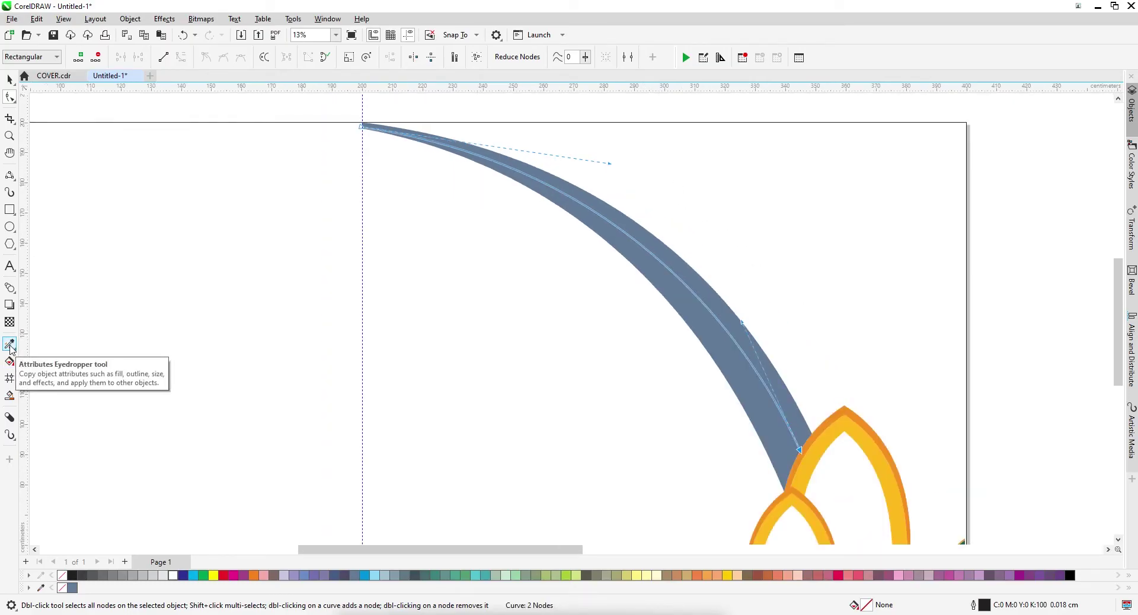
click(9, 395)
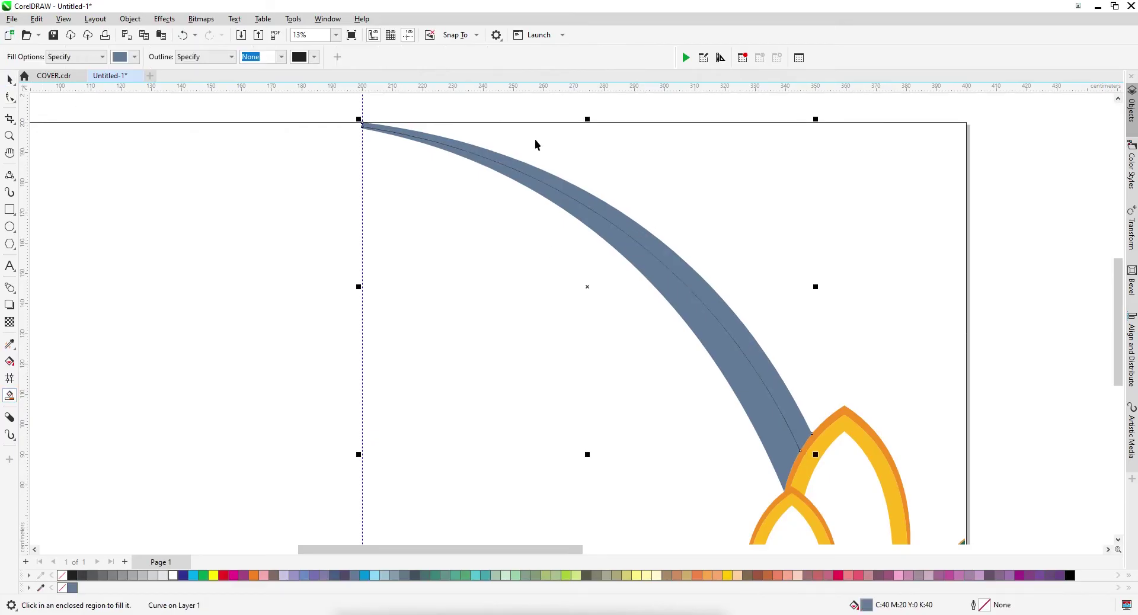
key(space)
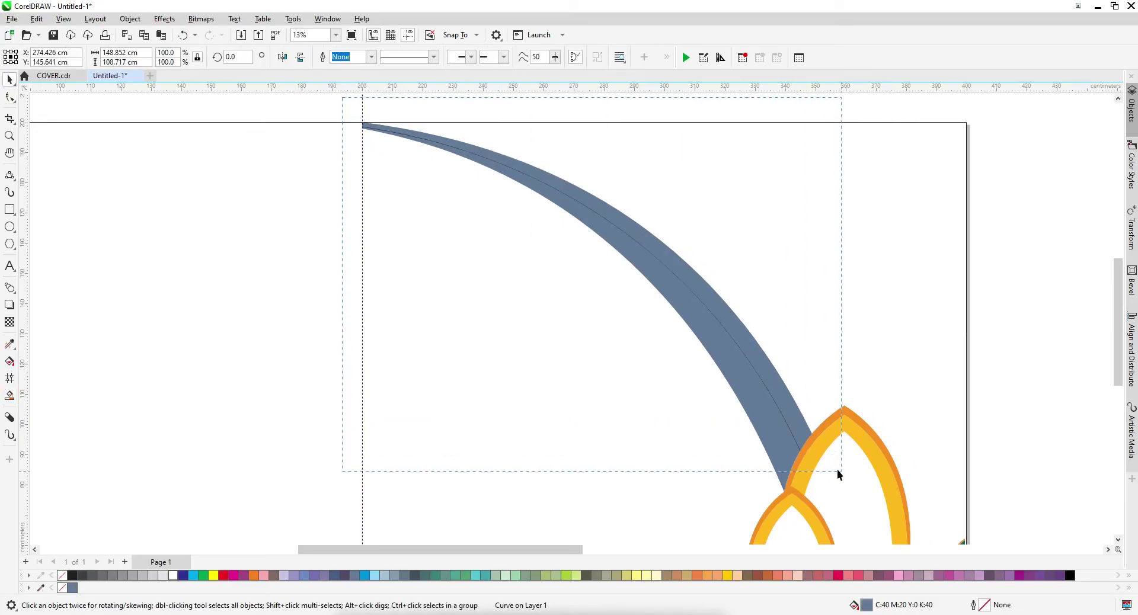
drag(837, 470, 836, 469)
key(Delete)
scroll(669, 346, down, 3)
scroll(977, 338, up, 1)
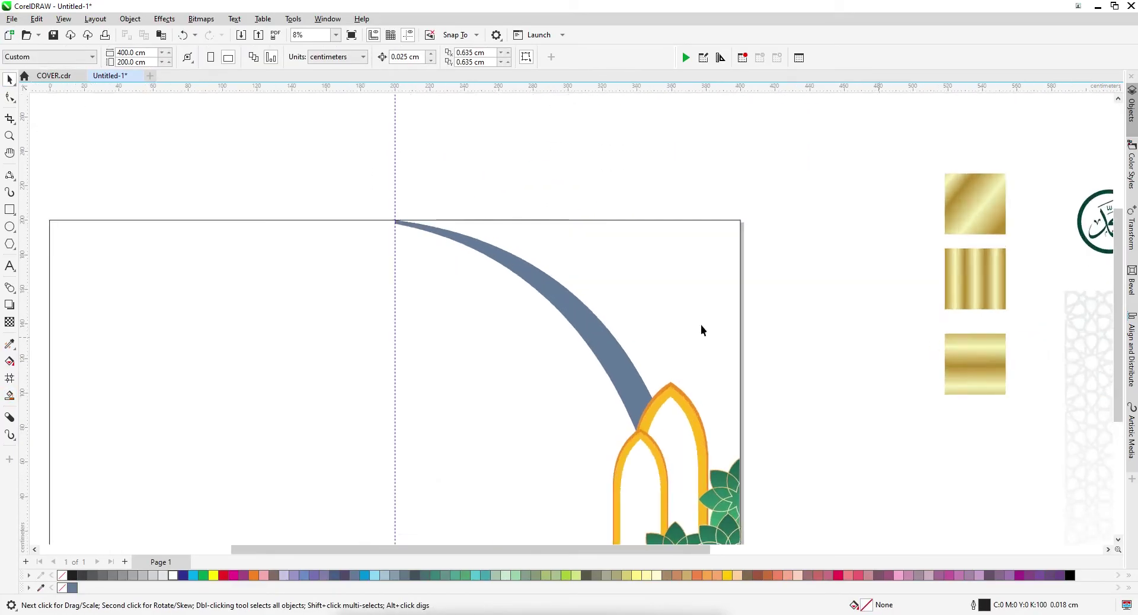
Copy the vertically striped gold gradient to the crescent's upper half and the horizontally banded gold gradient to its lower half
scroll(701, 326, down, 1)
click(9, 344)
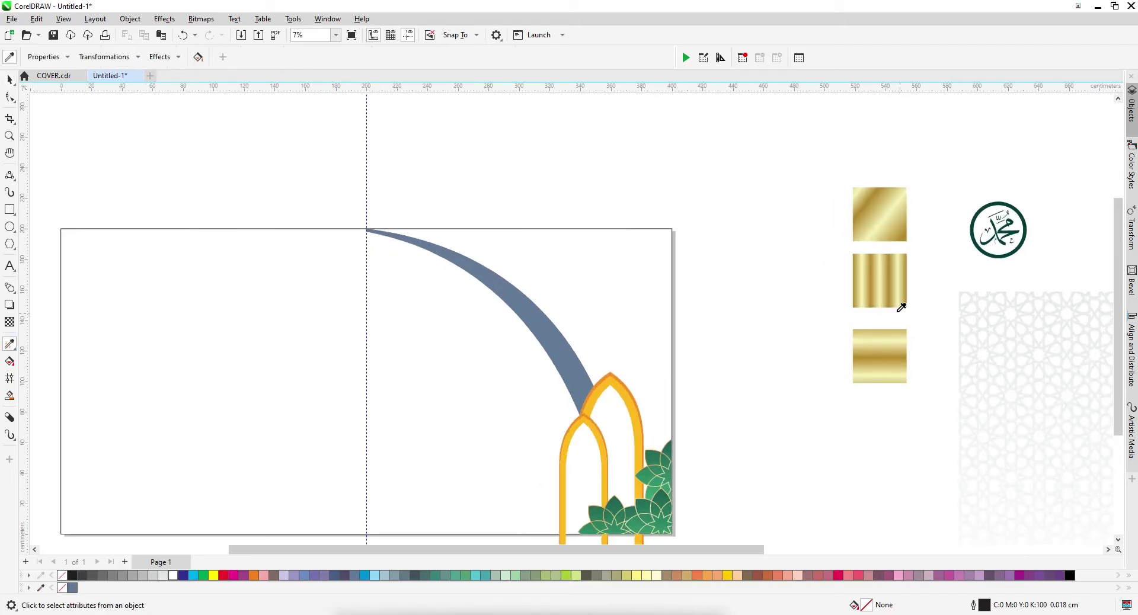
click(884, 294)
click(566, 350)
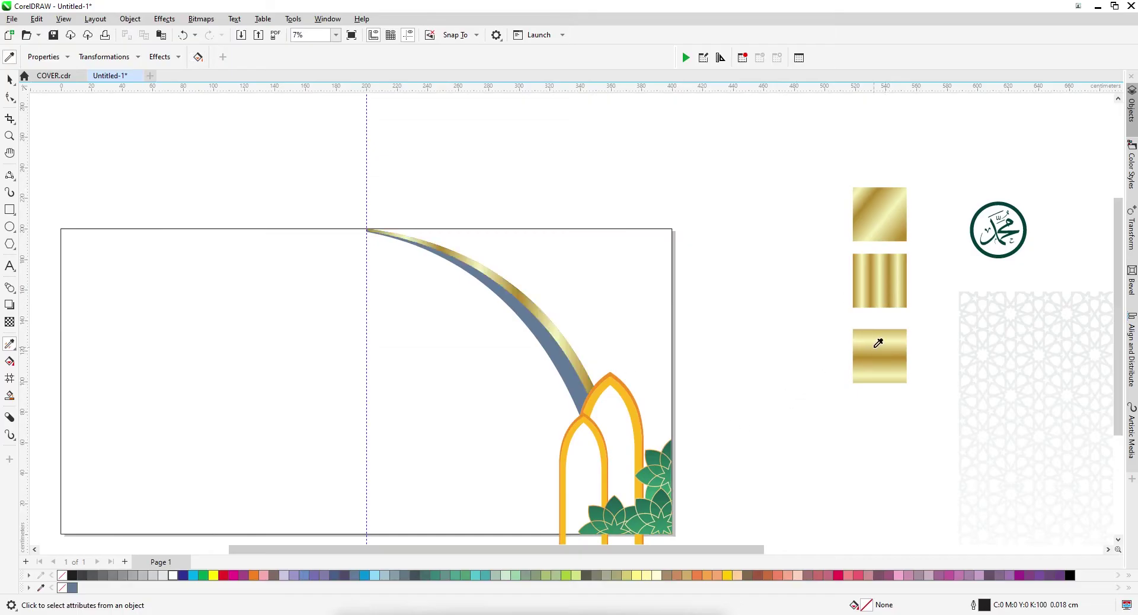
shift+click(876, 345)
click(561, 364)
click(8, 80)
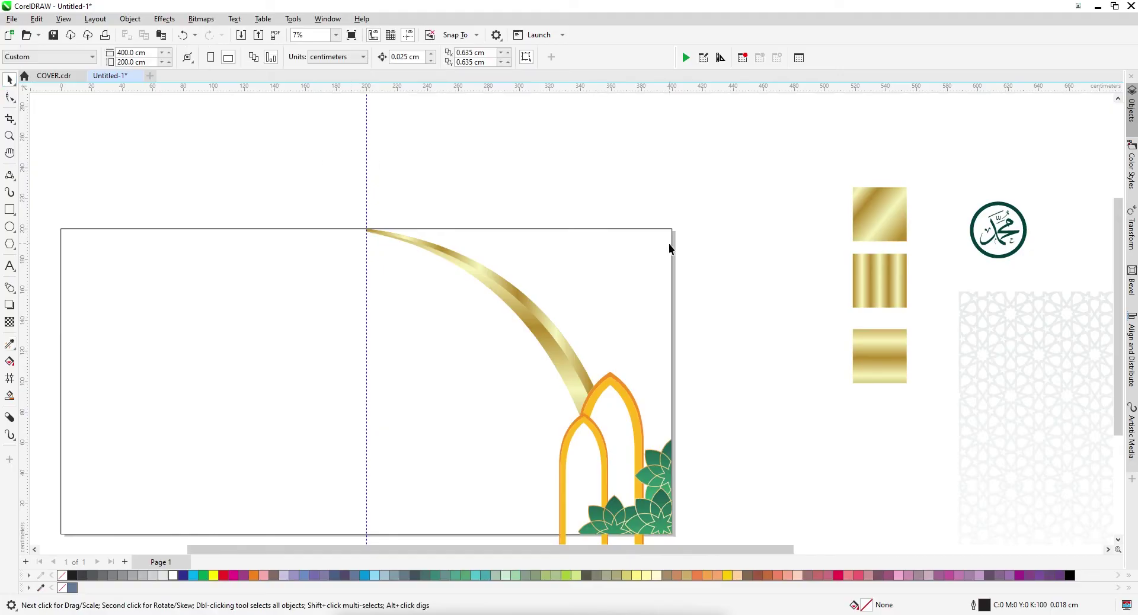
Draw two 3-point curves between the page's upper-right corner and the gold crescent to outline a tapering branch
scroll(633, 259, left, 1)
scroll(633, 259, down, 1)
scroll(642, 286, up, 1)
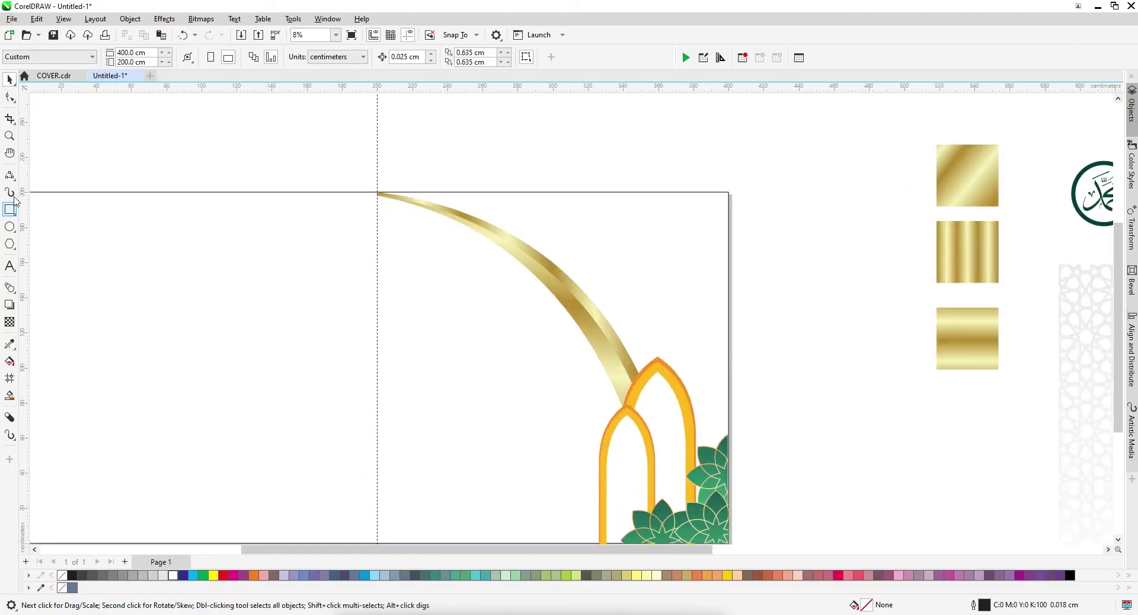
click(9, 175)
drag(729, 192, 588, 294)
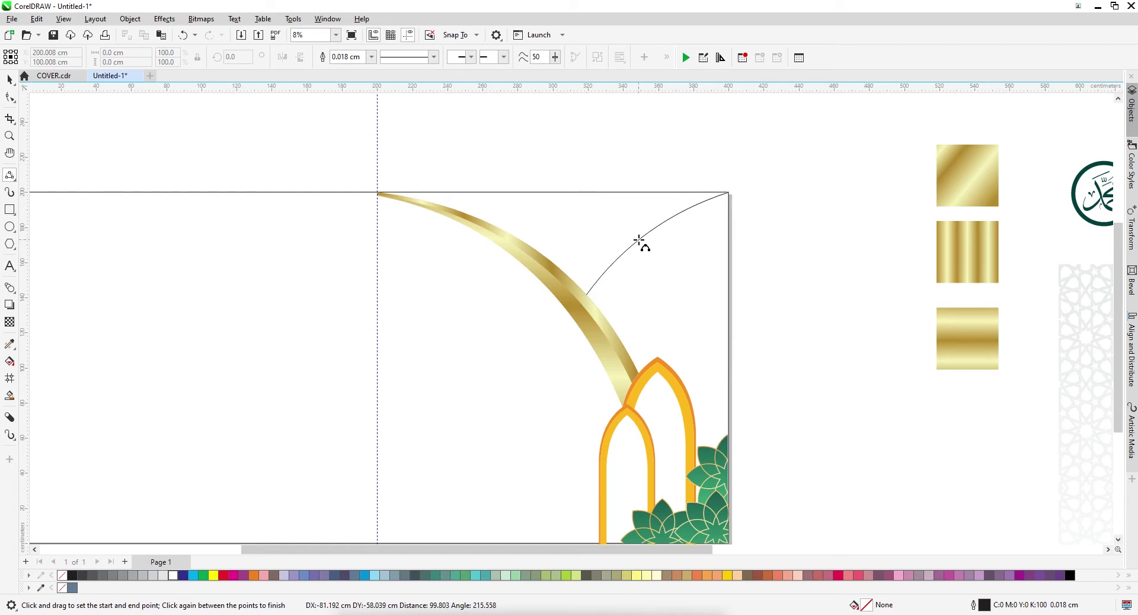
click(639, 240)
scroll(640, 238, up, 1)
drag(521, 296, 751, 176)
click(649, 236)
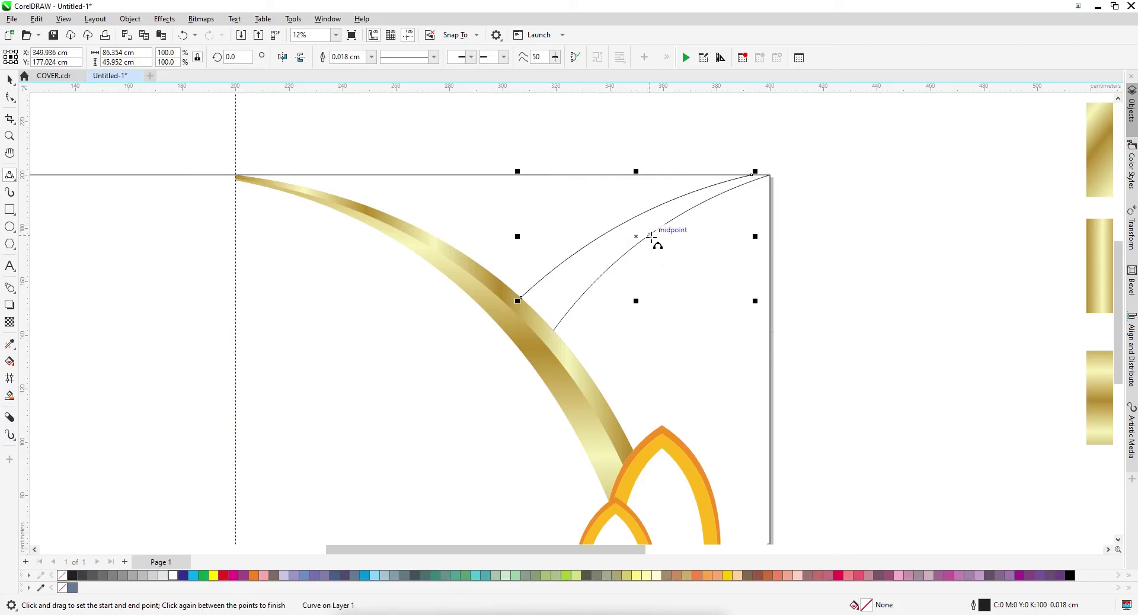
Smart Fill the area between the two branch curves with the blue-grey colour and no outline
scroll(652, 240, down, 2)
click(10, 396)
click(594, 265)
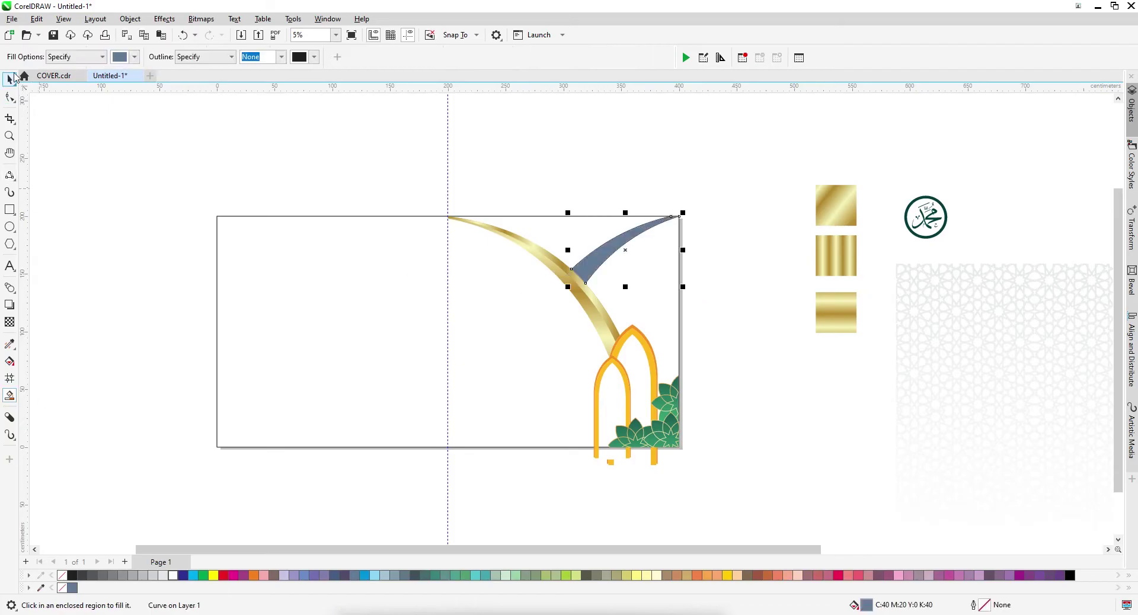
click(10, 80)
click(695, 288)
Copy the diagonal gold gradient from its sample square to the branch shape
click(10, 345)
click(826, 216)
click(604, 254)
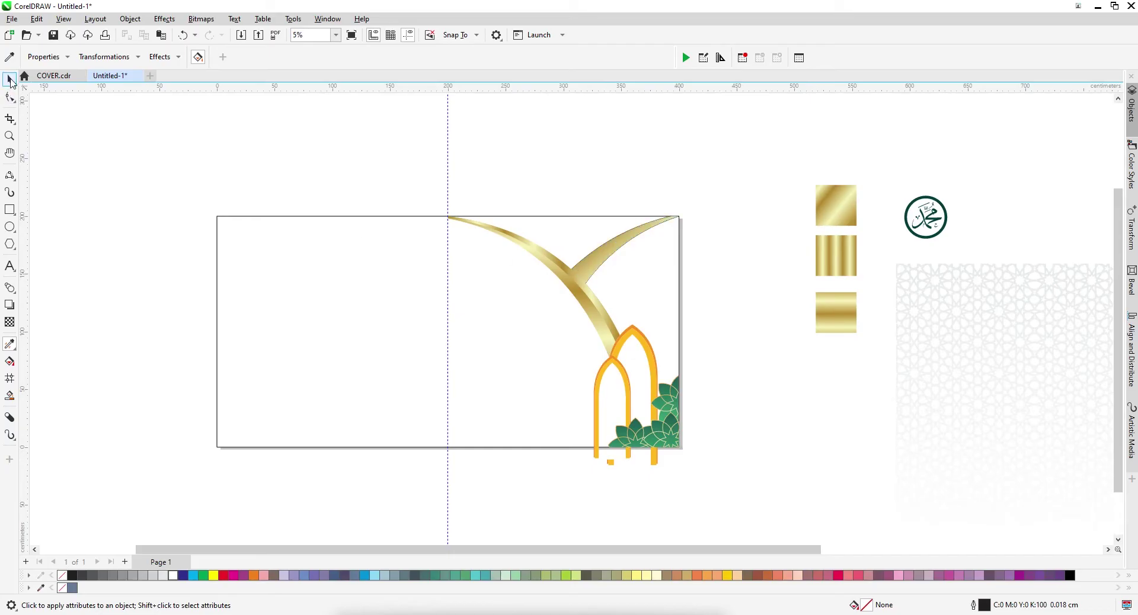
Delete the two leftover branch outline curves, keeping the gold branch by pasting it back in place
click(9, 80)
drag(588, 263, 630, 259)
drag(547, 173, 795, 307)
key(Delete)
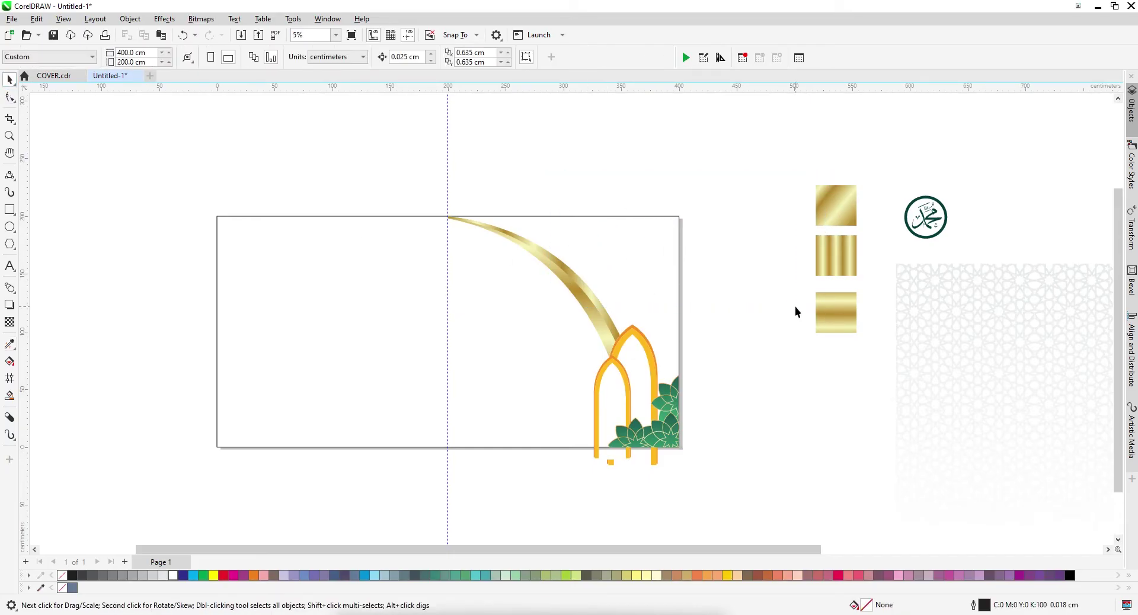
key(ctrl+v)
scroll(563, 197, down, 3)
scroll(605, 278, up, 6)
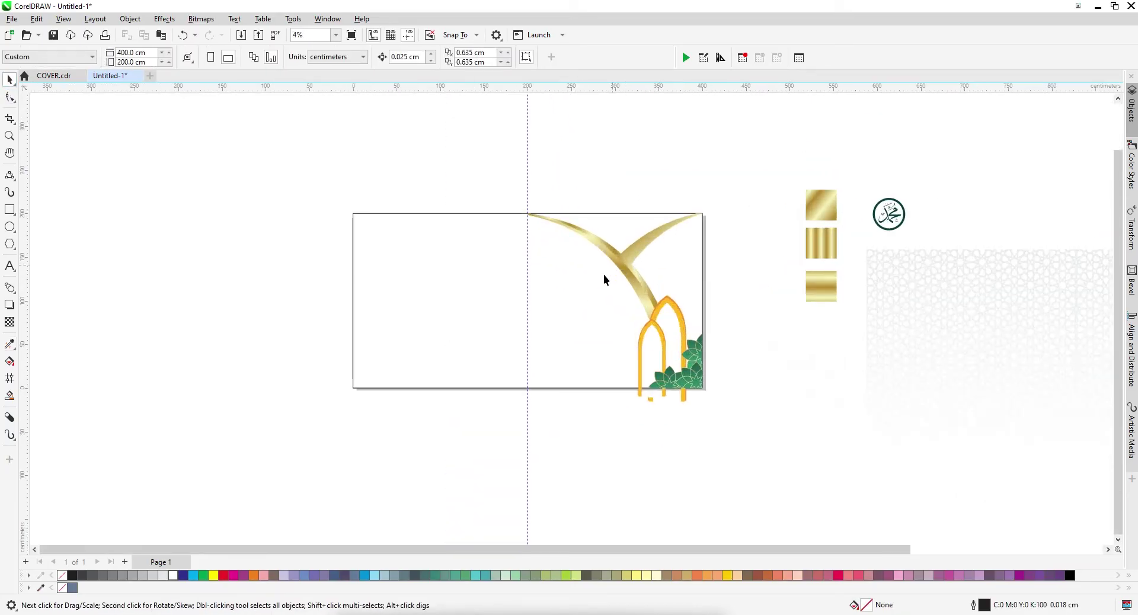
Mirror a copy of the crescent, branch, arches and leaves horizontally onto the left half of the page
scroll(569, 237, down, 2)
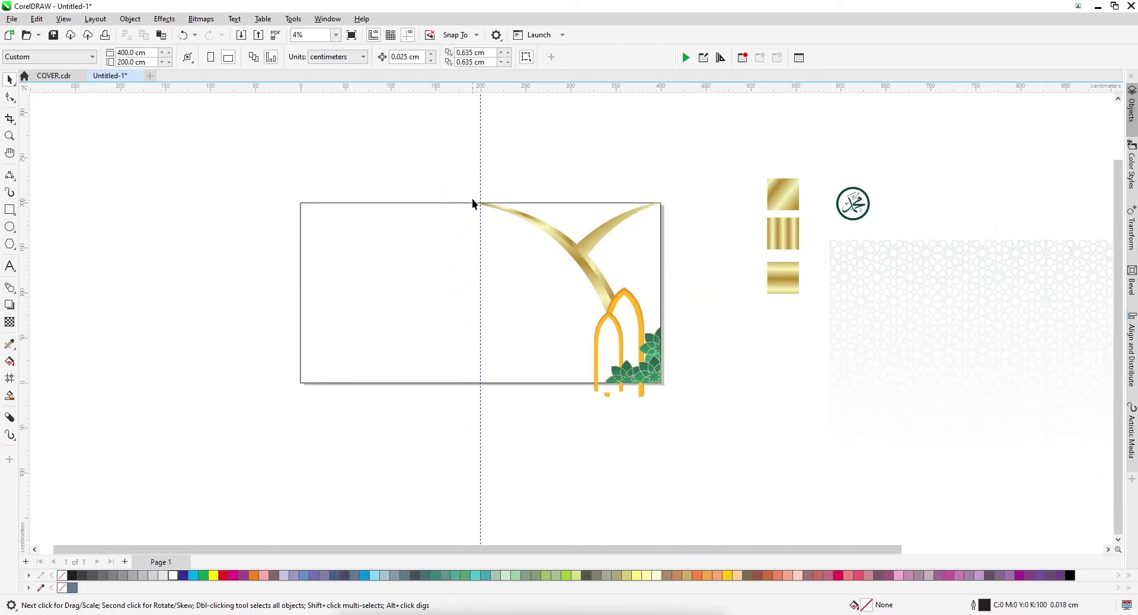
drag(663, 300, 414, 301)
right_click(413, 301)
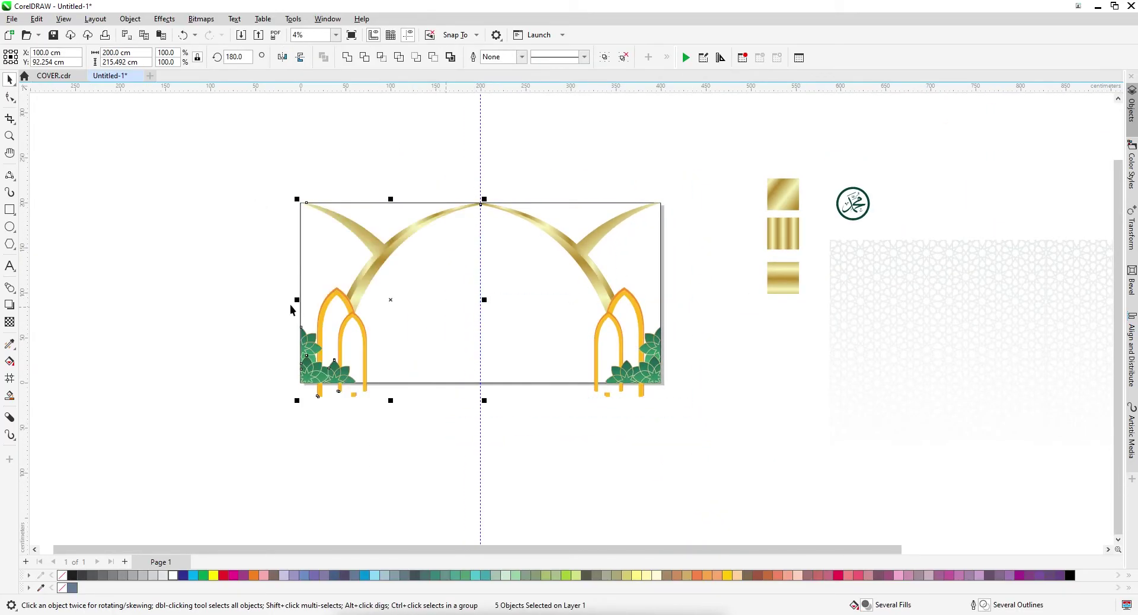
PowerClip the grey geometric Islamic pattern inside the 400 x 200 cm page rectangle
click(223, 256)
drag(752, 450, 254, 326)
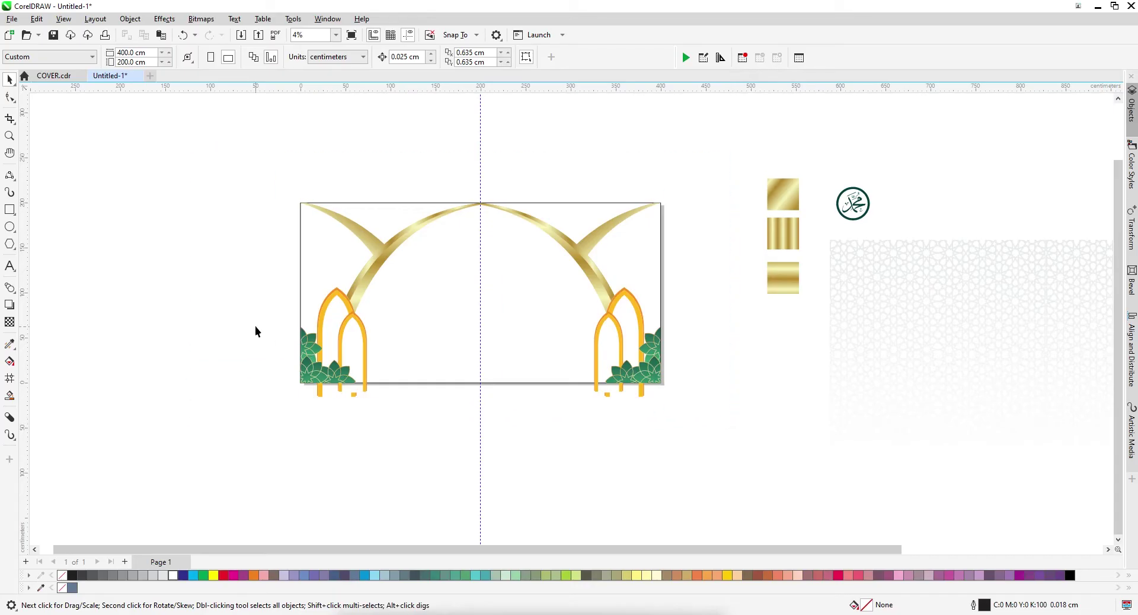
scroll(434, 253, up, 4)
scroll(317, 247, down, 5)
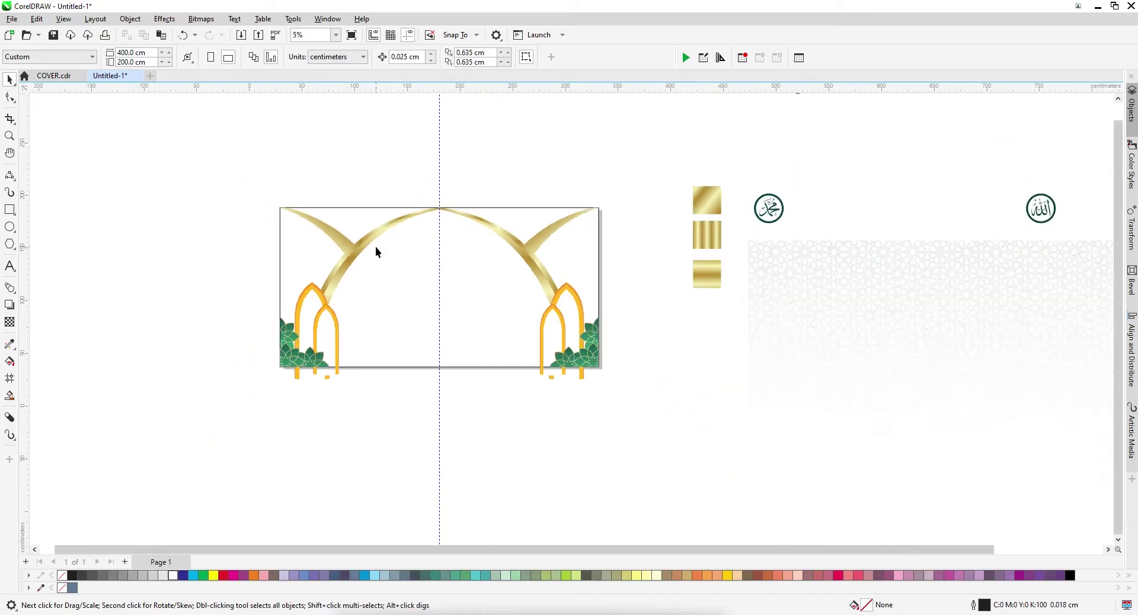
scroll(375, 246, down, 2)
right_click(844, 366)
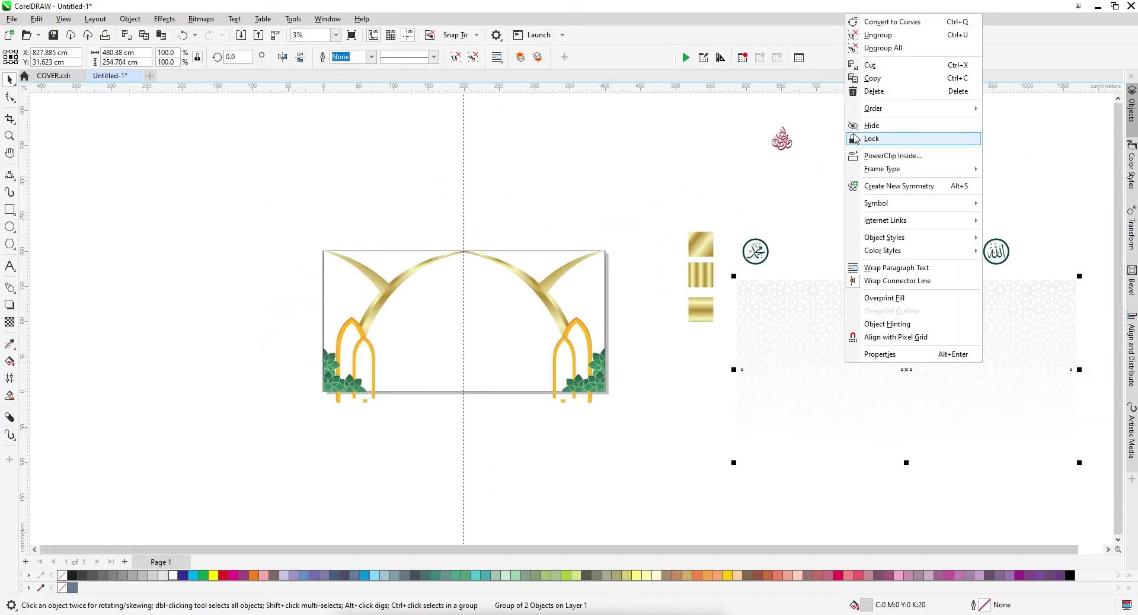
click(869, 156)
scroll(426, 280, up, 4)
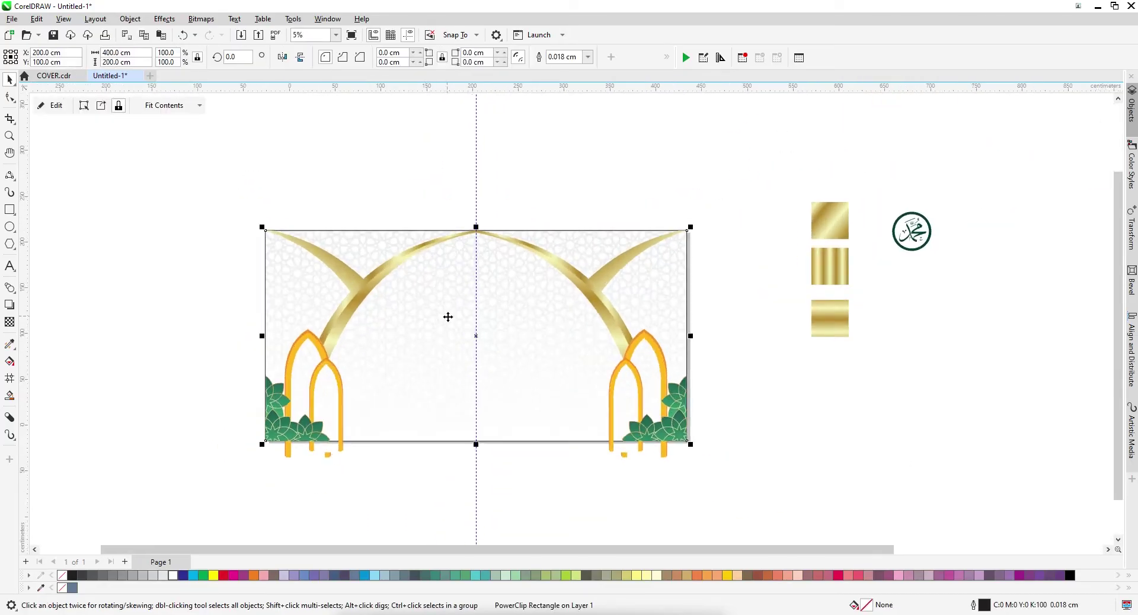
click(189, 202)
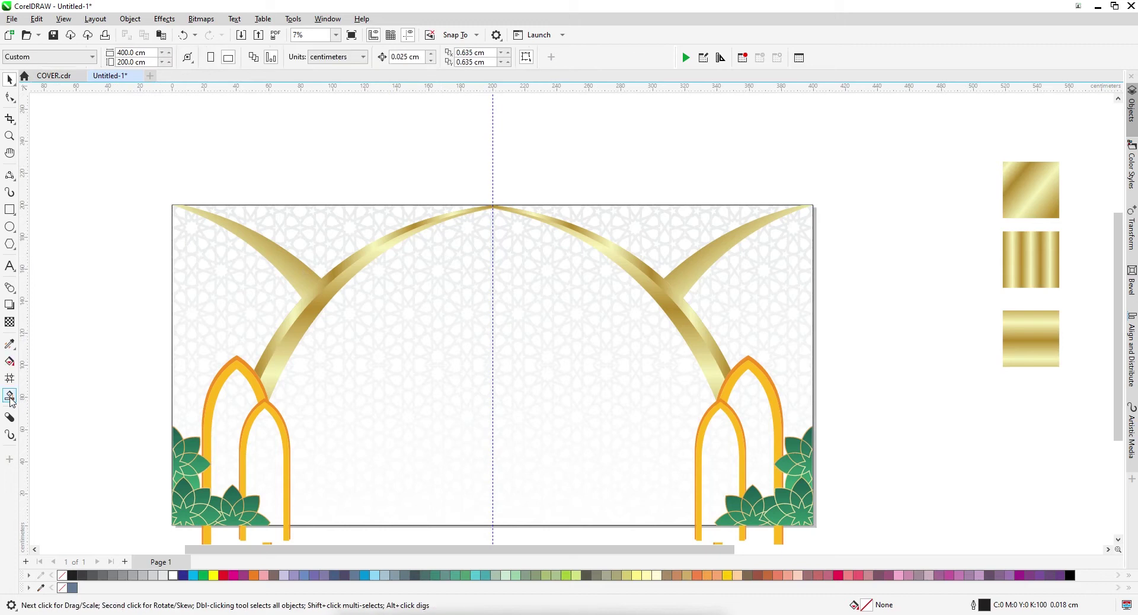
Smart Fill the two upper areas between the gold branches and the central arch, and group both filled shapes
click(10, 396)
click(323, 240)
click(635, 253)
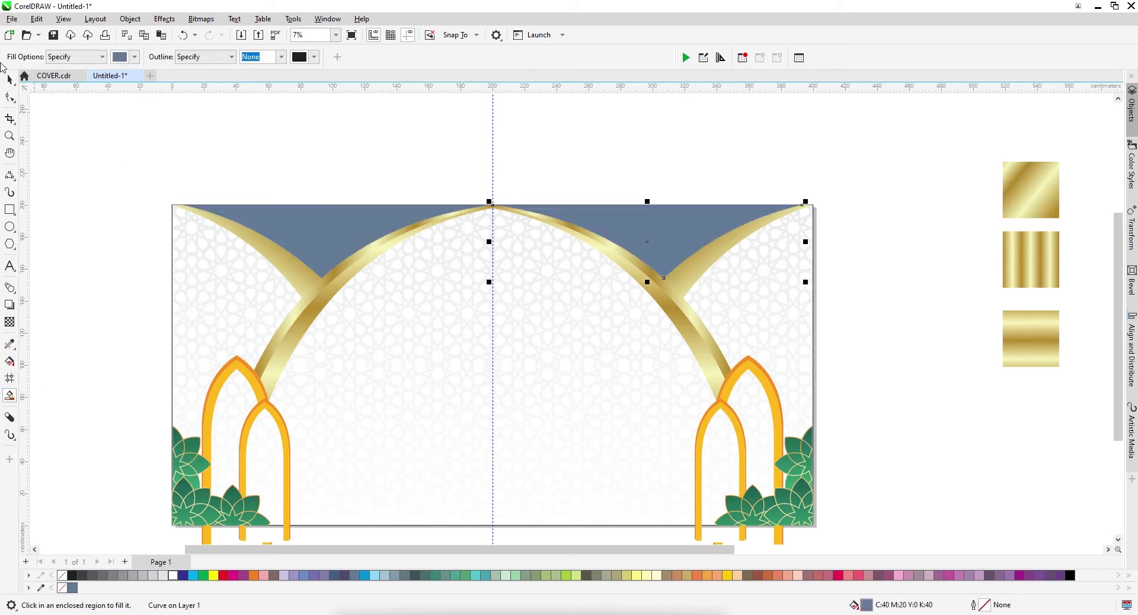
click(10, 79)
click(312, 224)
shift+click(649, 238)
key(ctrl+g)
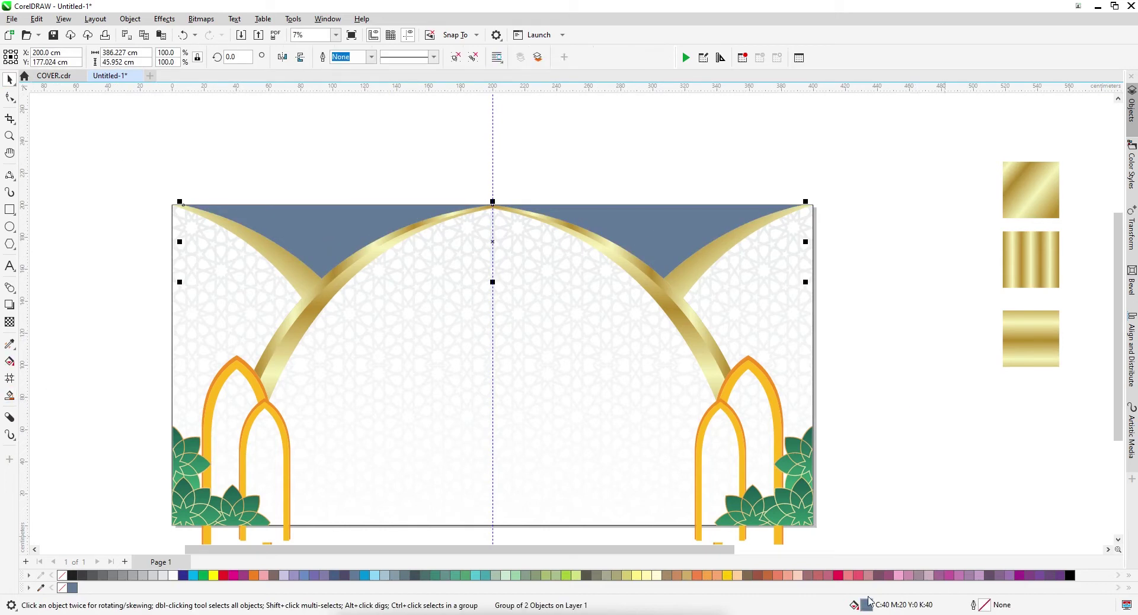
Give the grouped upper shapes a linear fountain fill rotated 90°, with the start colour set to light grey C20 M16 Y16 K0
key(F11)
drag(474, 140, 777, 128)
click(742, 152)
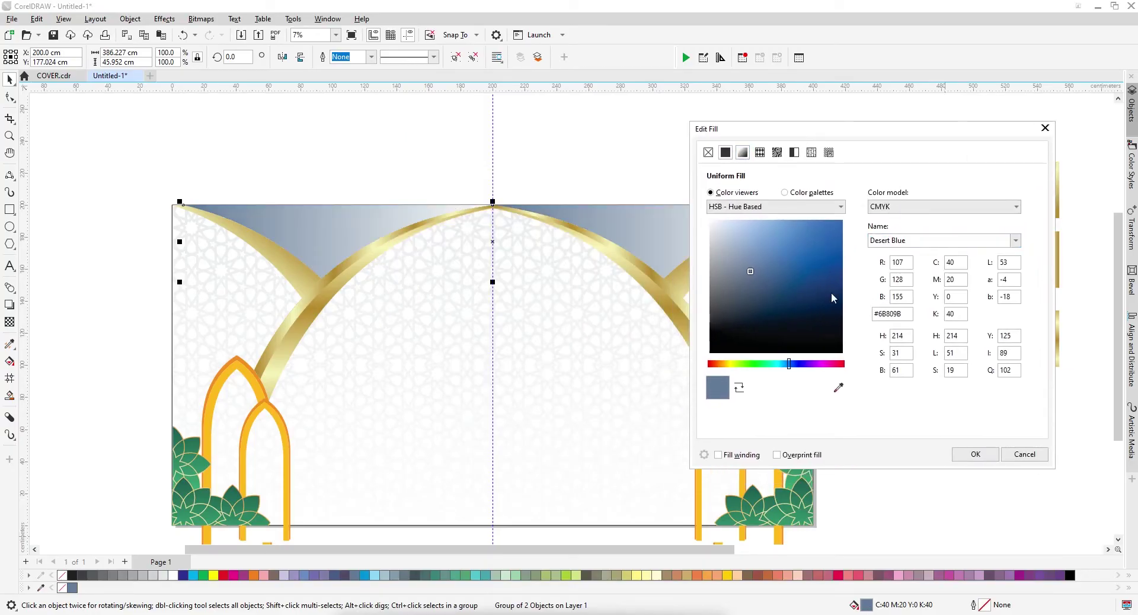
drag(1007, 406, 850, 405)
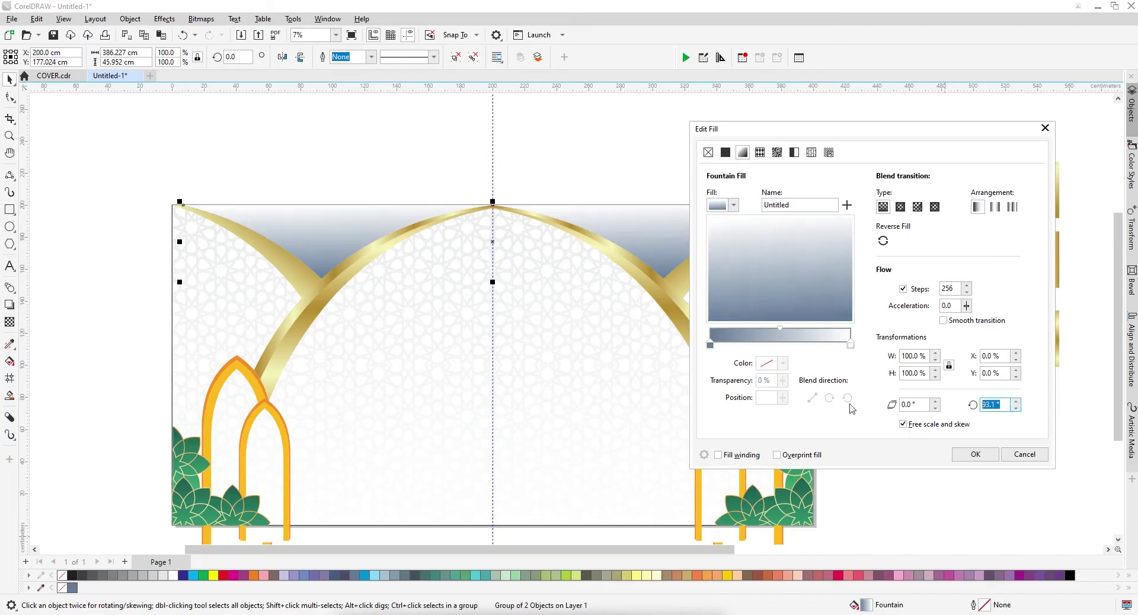
click(1002, 373)
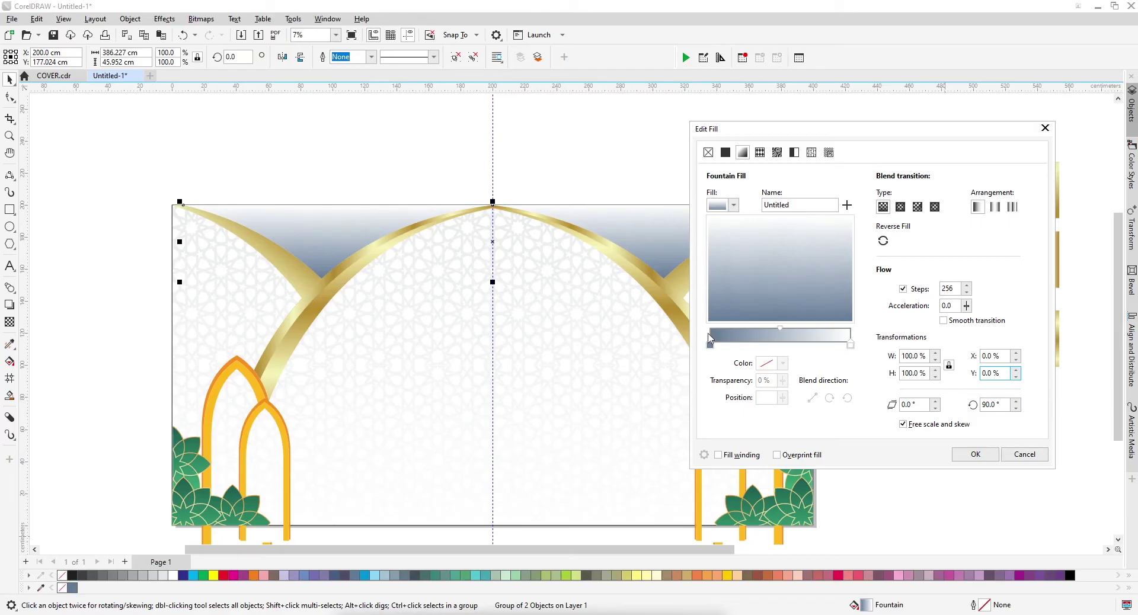
click(710, 344)
click(783, 363)
mouse_move(776, 455)
mouse_down()
mouse_move(749, 456)
mouse_move(781, 440)
mouse_move(772, 457)
mouse_move(737, 440)
mouse_up()
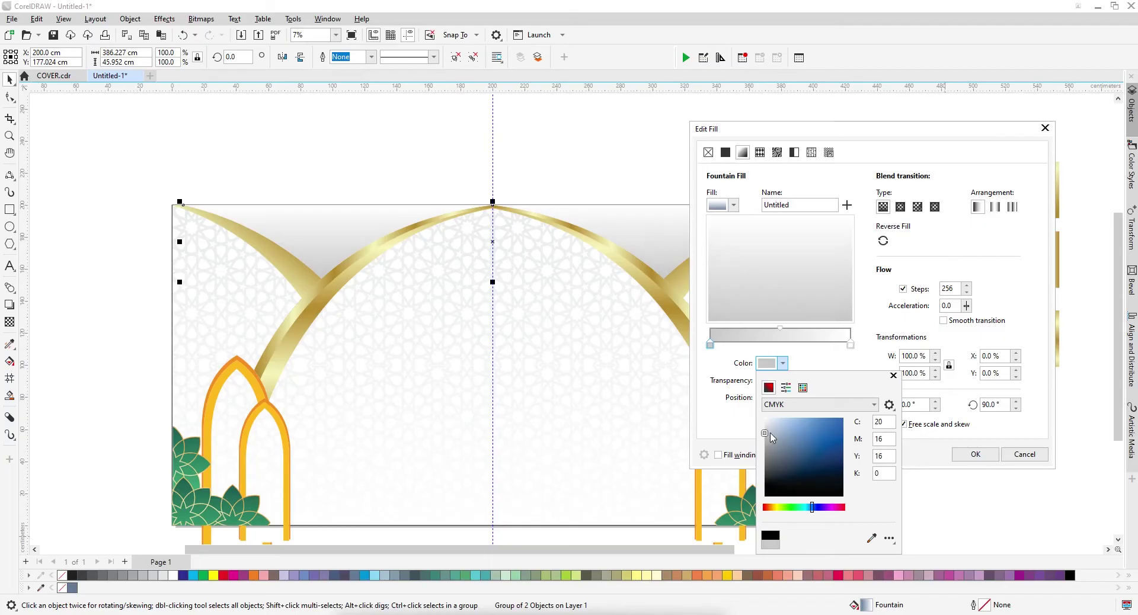
click(893, 374)
click(975, 454)
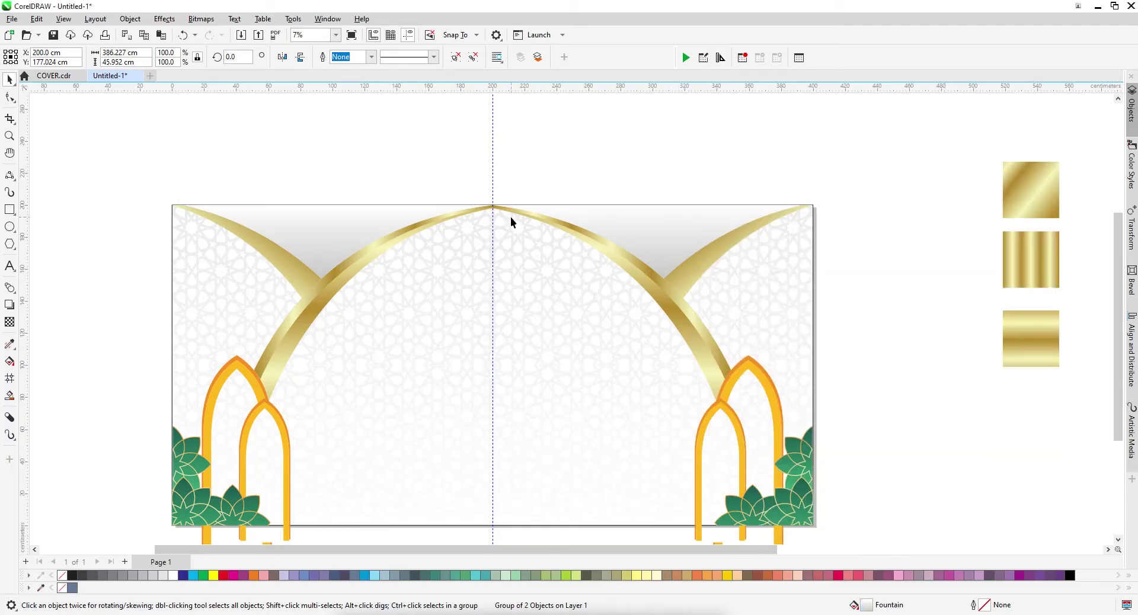
Group the six gold crescent and branch shapes of both halves, keeping them in their original position
scroll(511, 216, down, 3)
click(267, 272)
scroll(383, 283, up, 2)
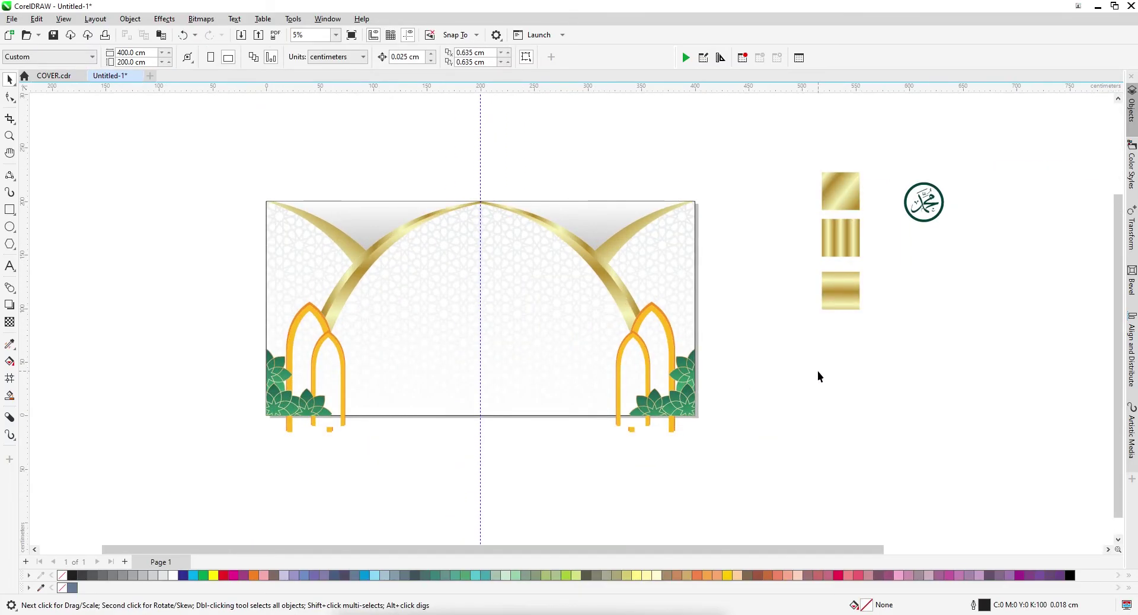
shift+click(597, 271)
shift+click(620, 241)
shift+click(350, 270)
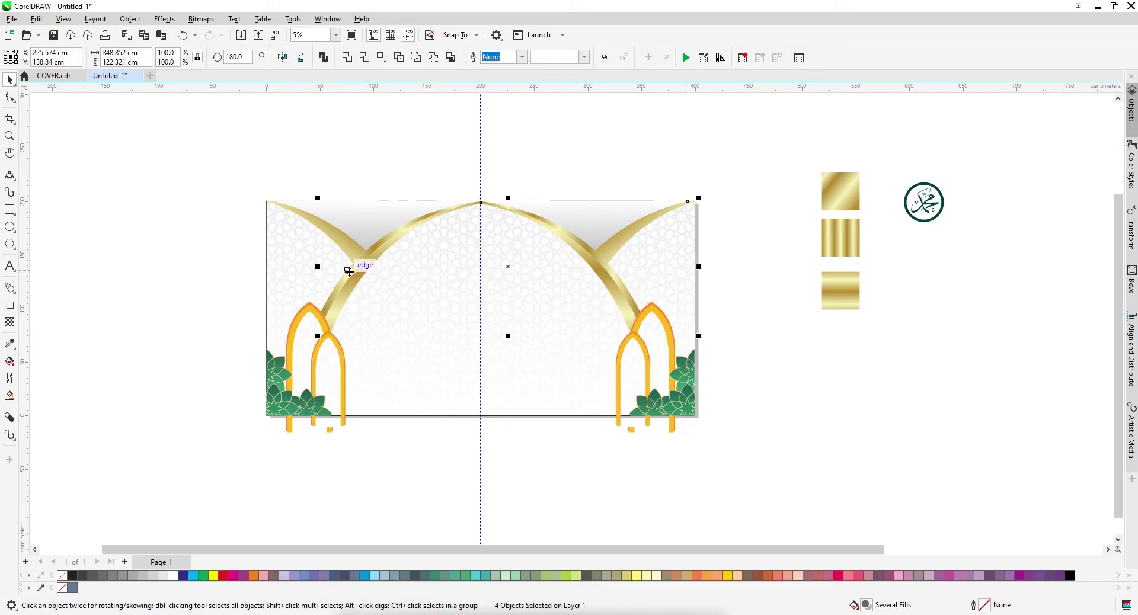
shift+click(344, 298)
shift+click(352, 250)
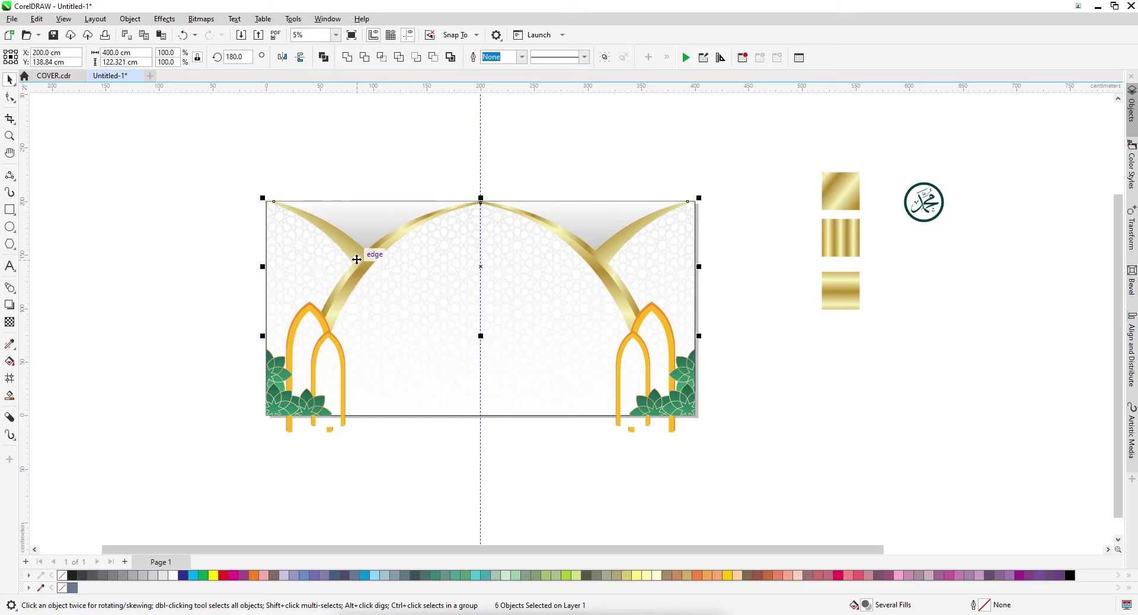
drag(358, 259, 287, 152)
key(ctrl+z)
key(ctrl+g)
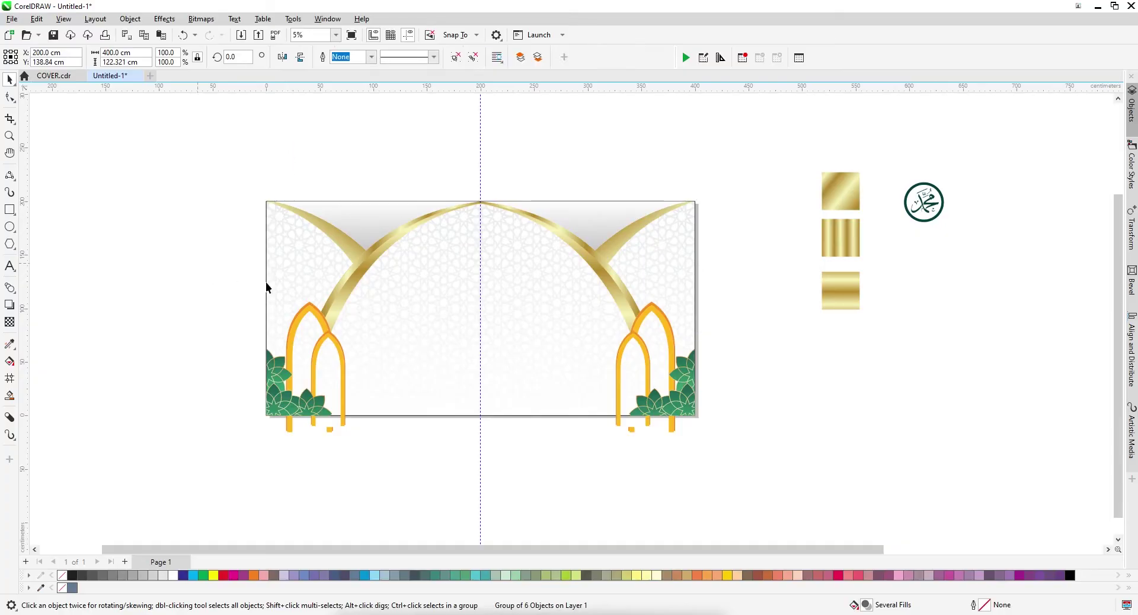
Apply the Flat Bottom Right drop shadow to the gold curve group, casting it straight down with an offset of about 2.9 cm
click(9, 305)
click(30, 57)
click(40, 82)
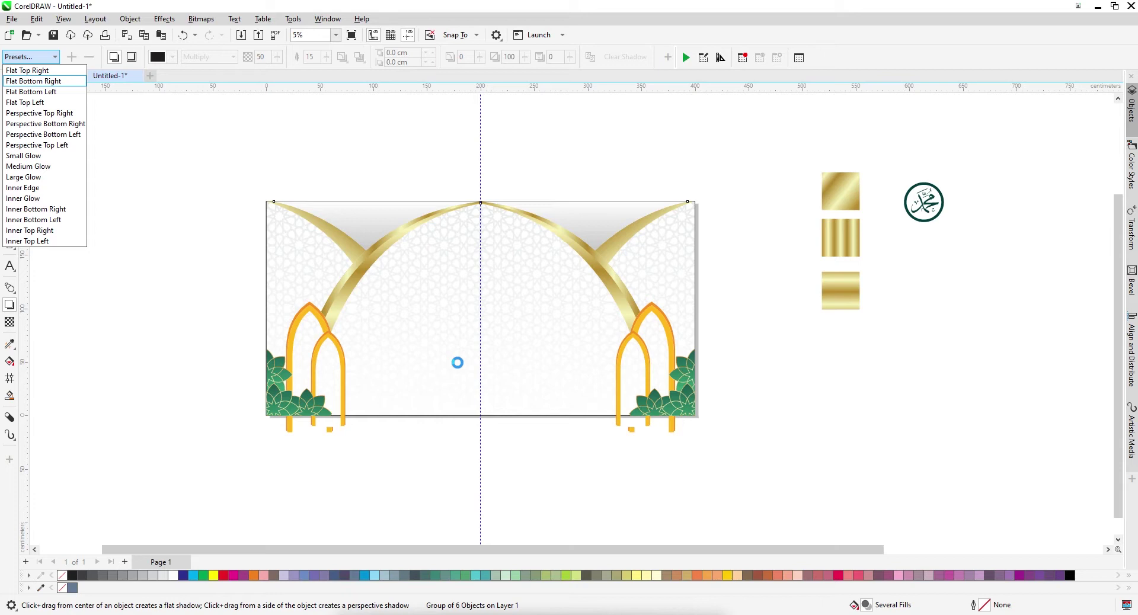
drag(553, 333, 477, 334)
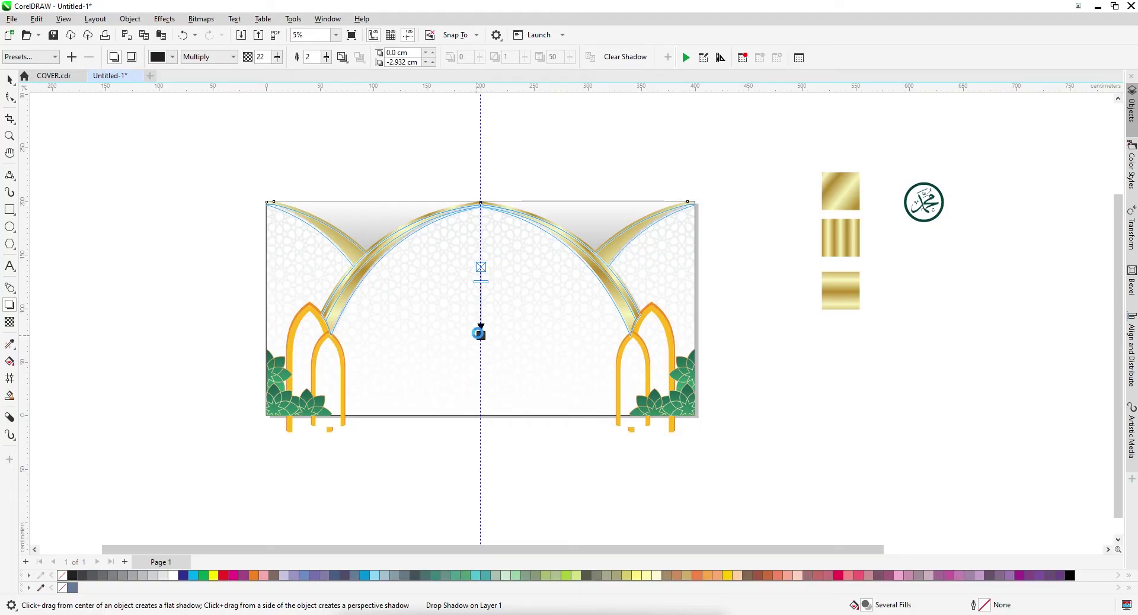
drag(478, 333, 479, 335)
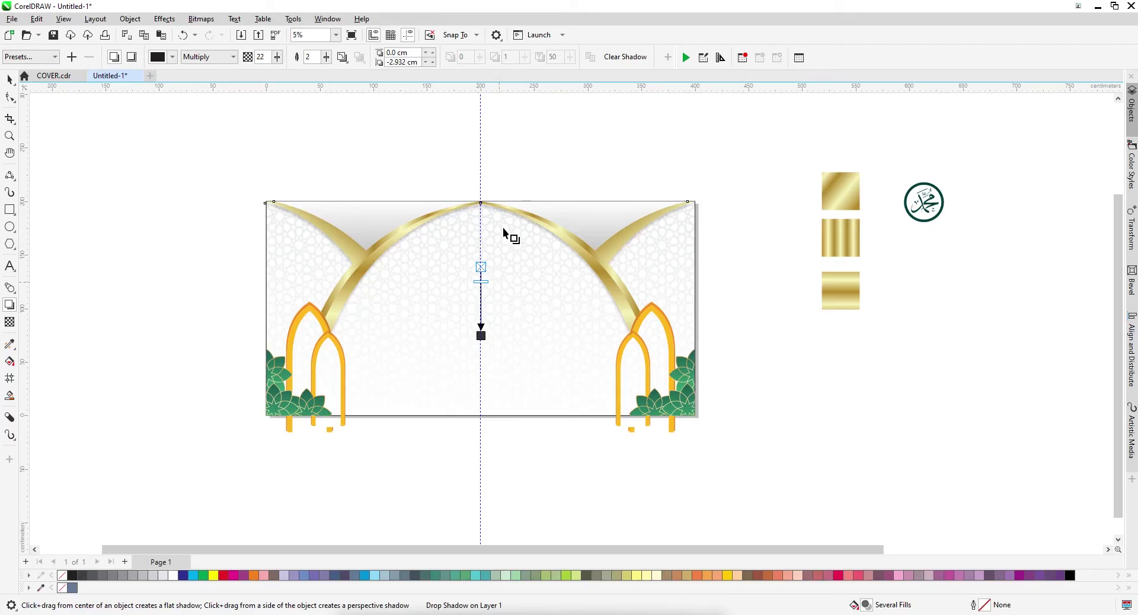
Try a shadow opacity of 50 on the gold curves, and settle on 30
click(261, 57)
text(50)
key(Return)
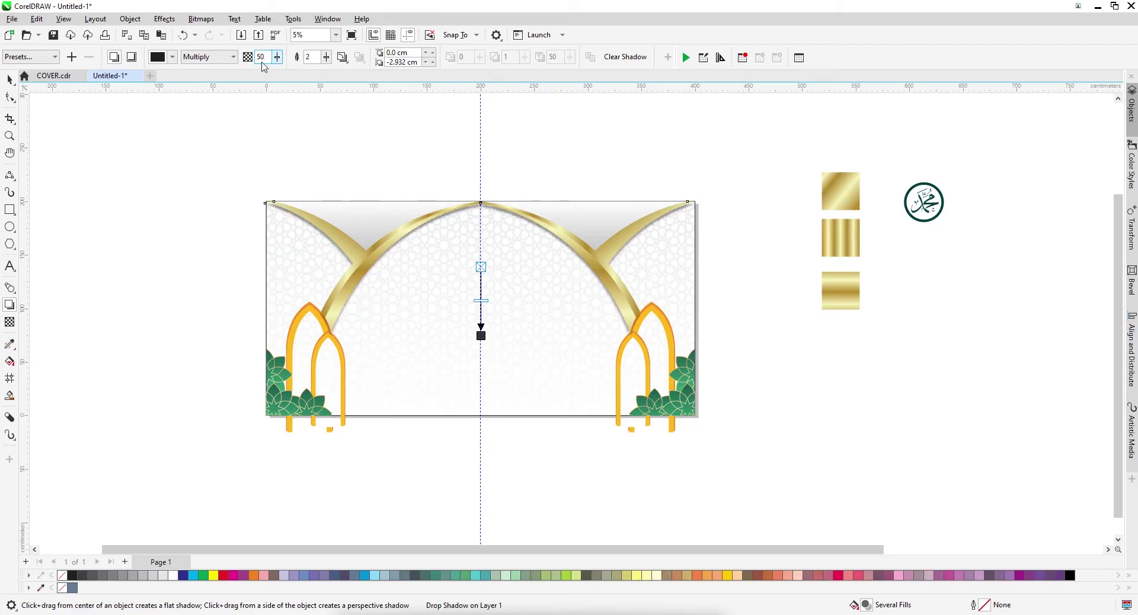
text(30)
key(Return)
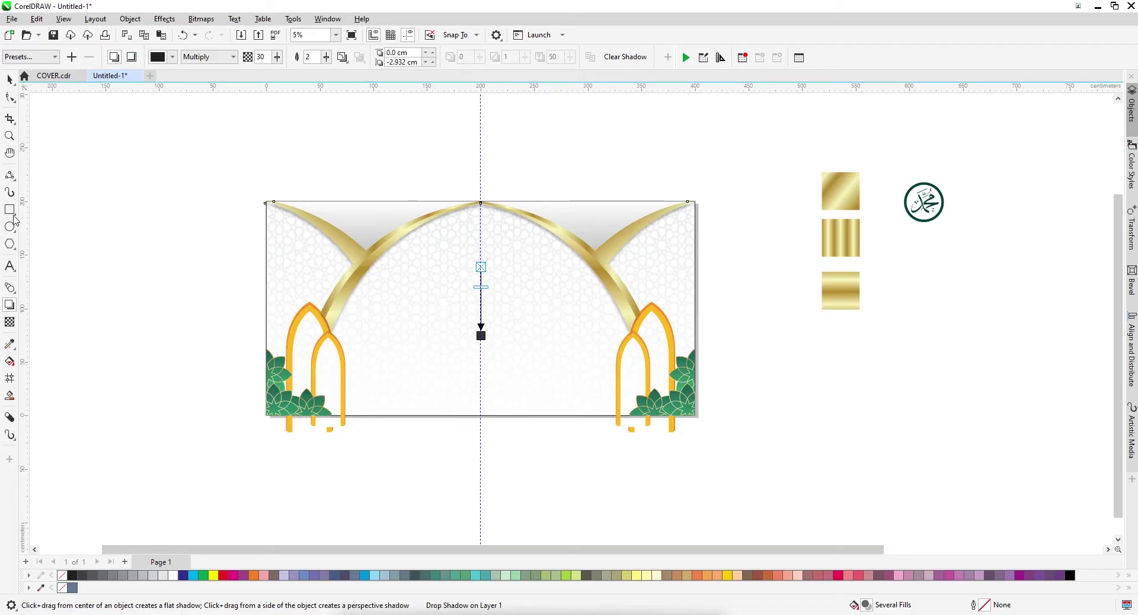
click(10, 266)
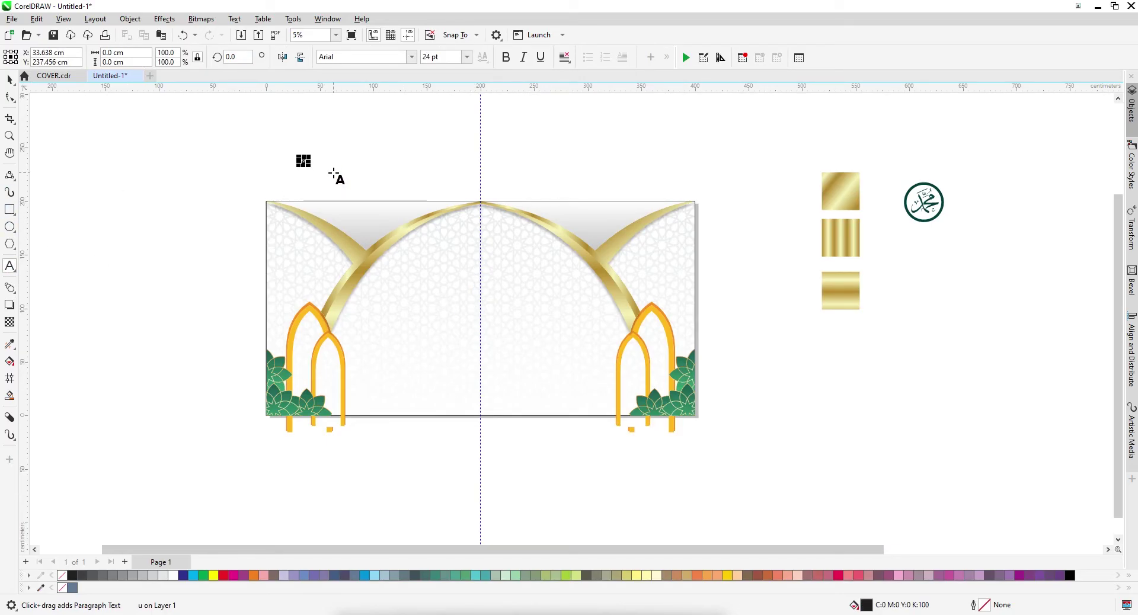
drag(308, 166, 374, 214)
text(shad)
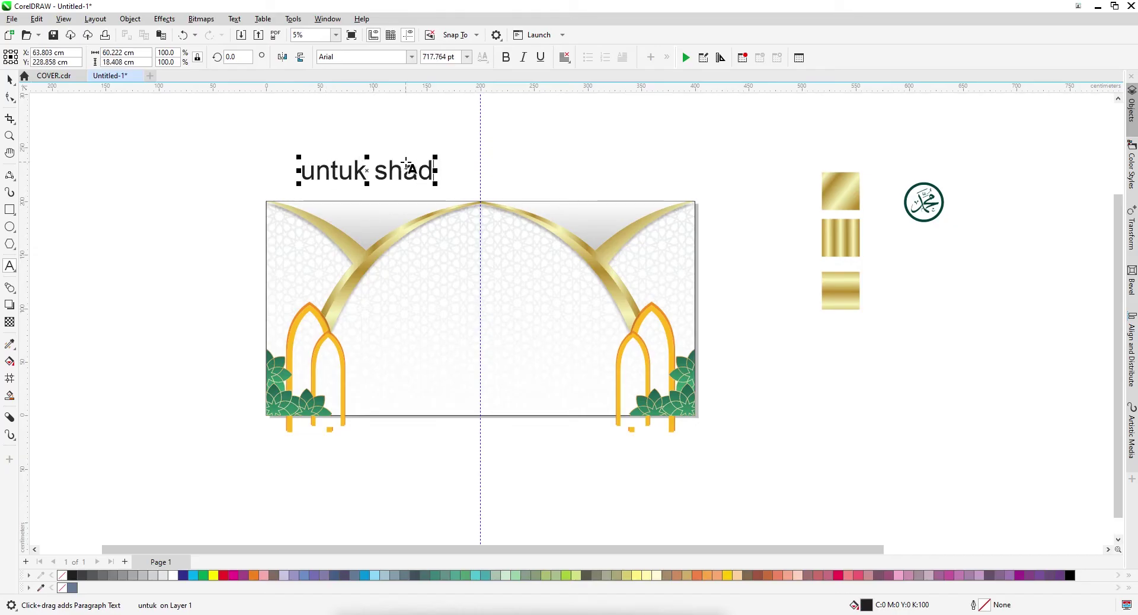
text(ow nya)
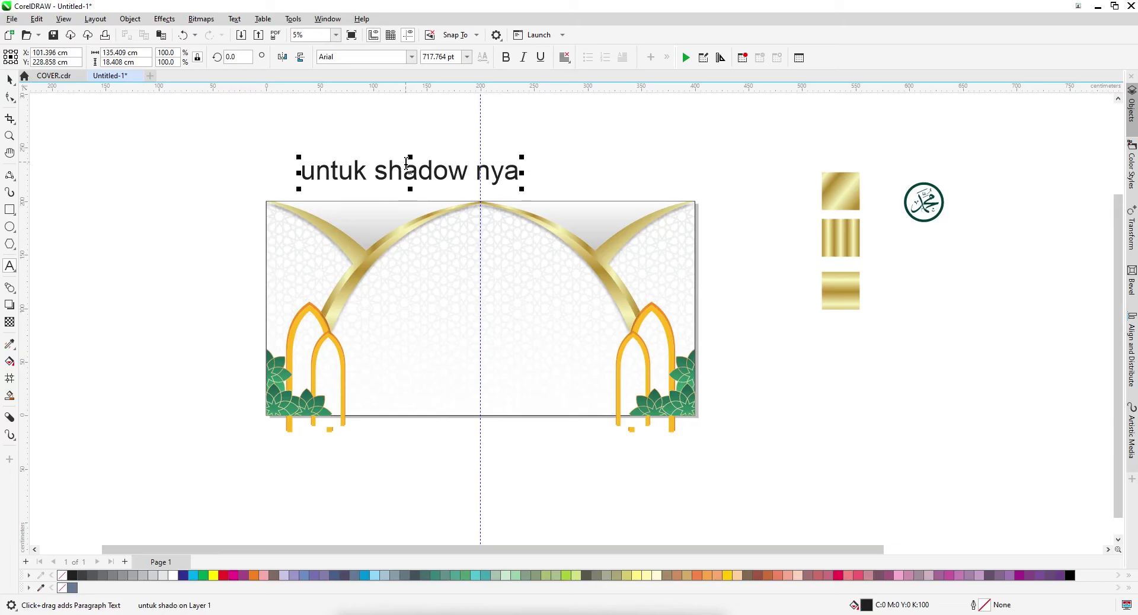
text( biar gk)
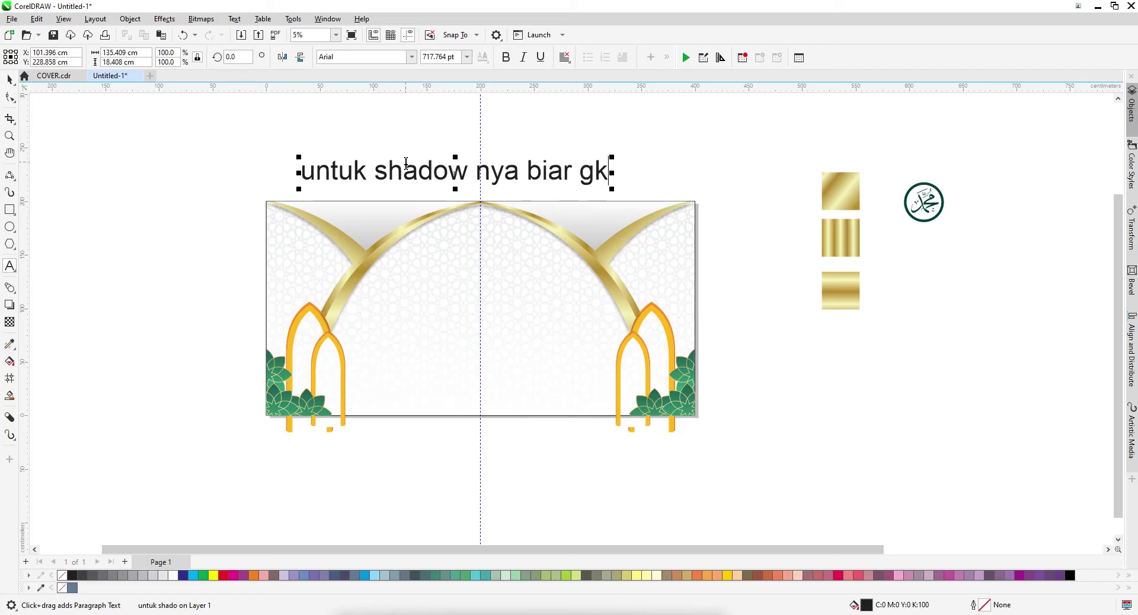
text( berat file )
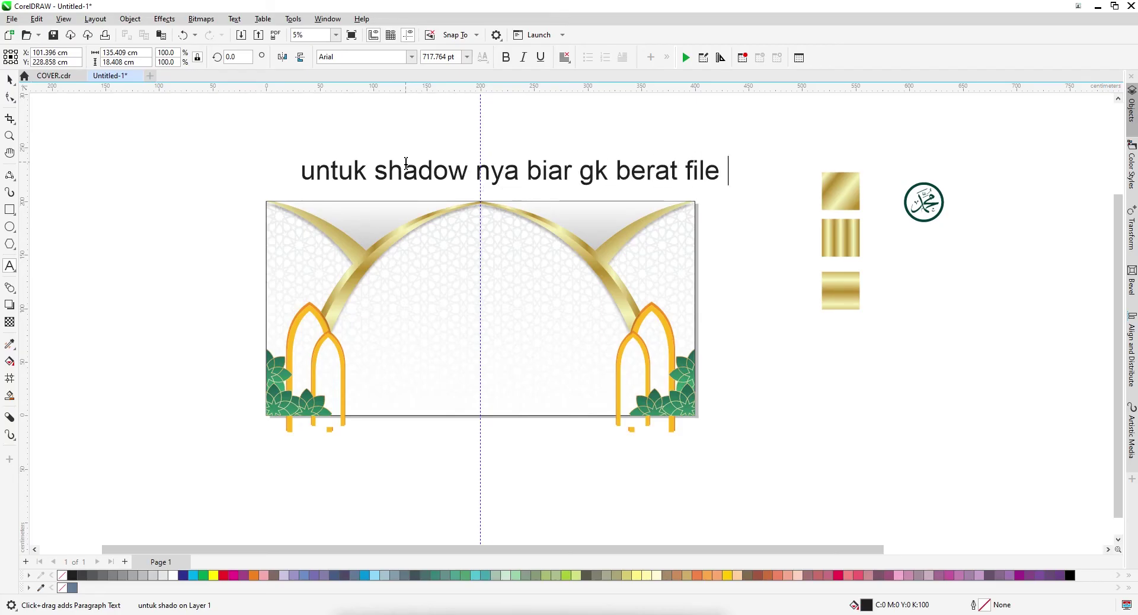
text(yang kita buat)
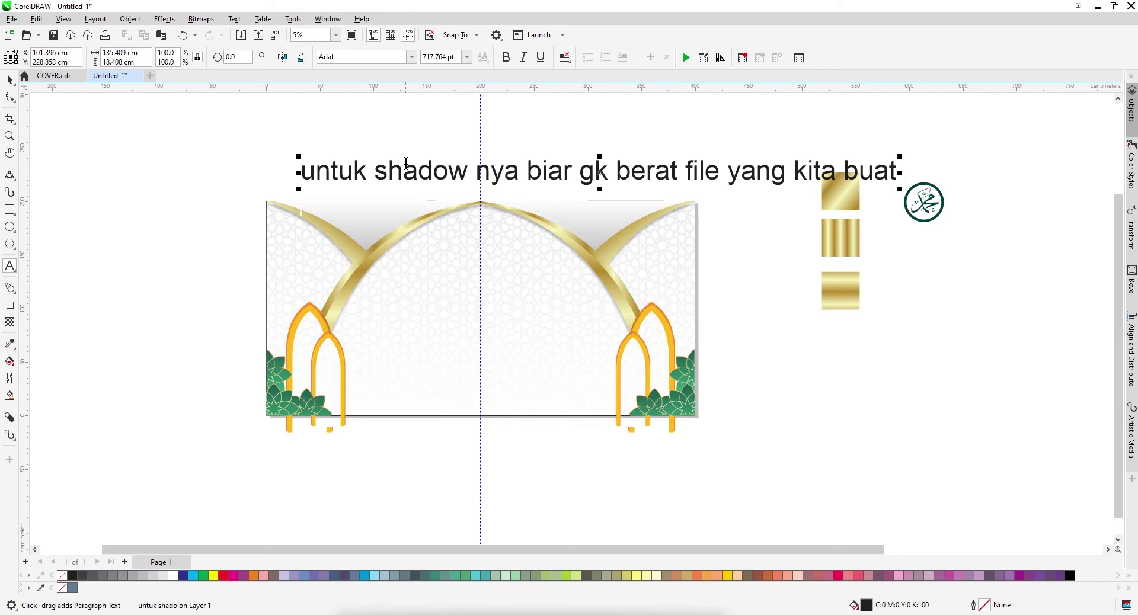
text(dimatikan)
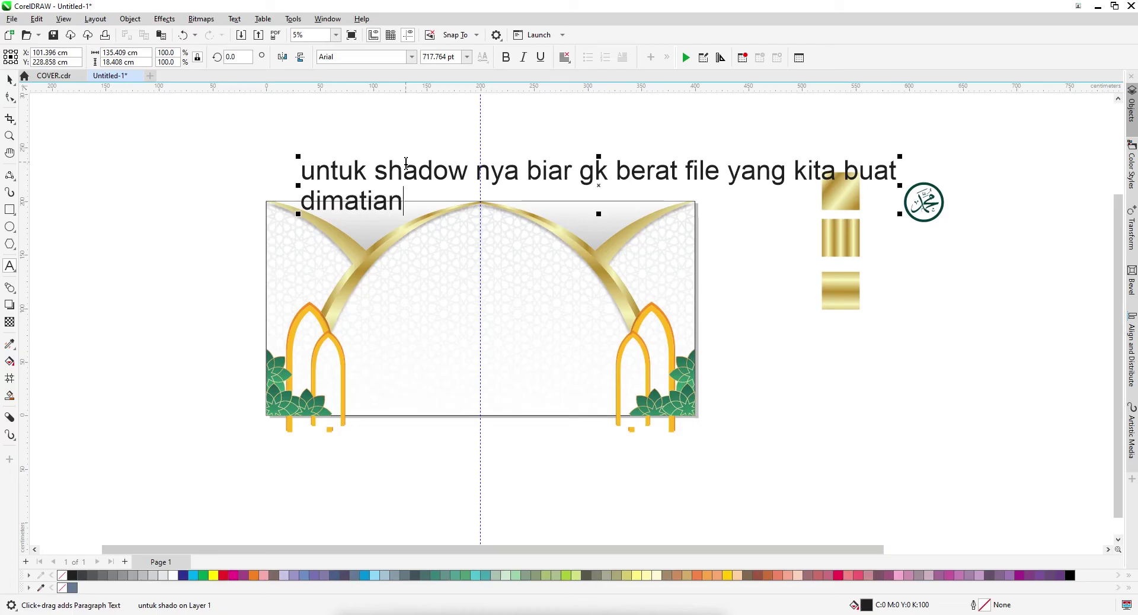
key(BackSpace)
key(BackSpace)
text(kan)
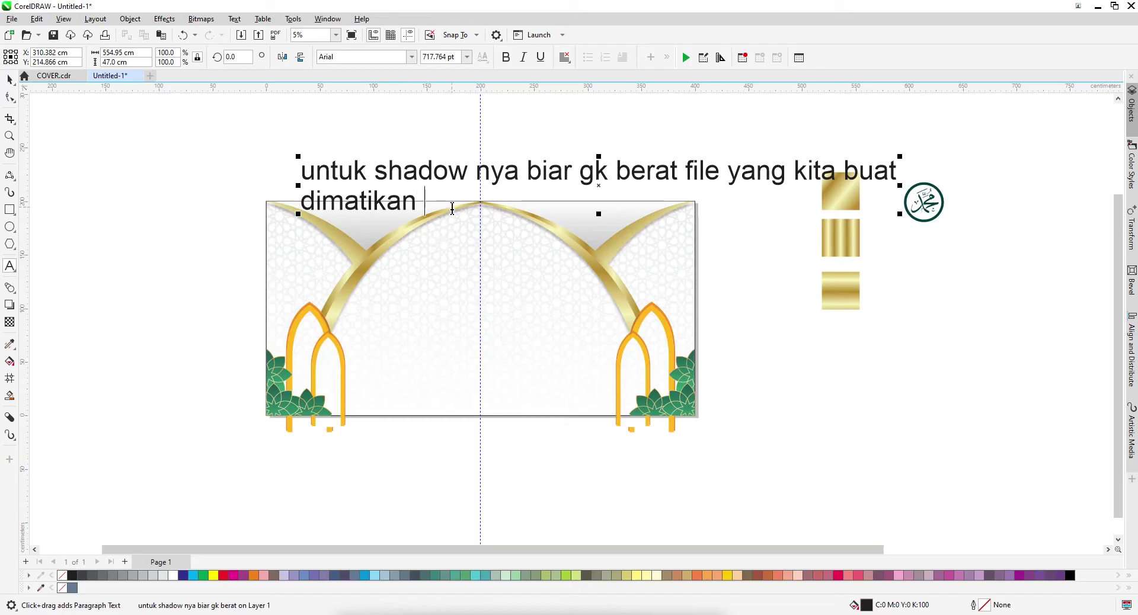
text( caranya)
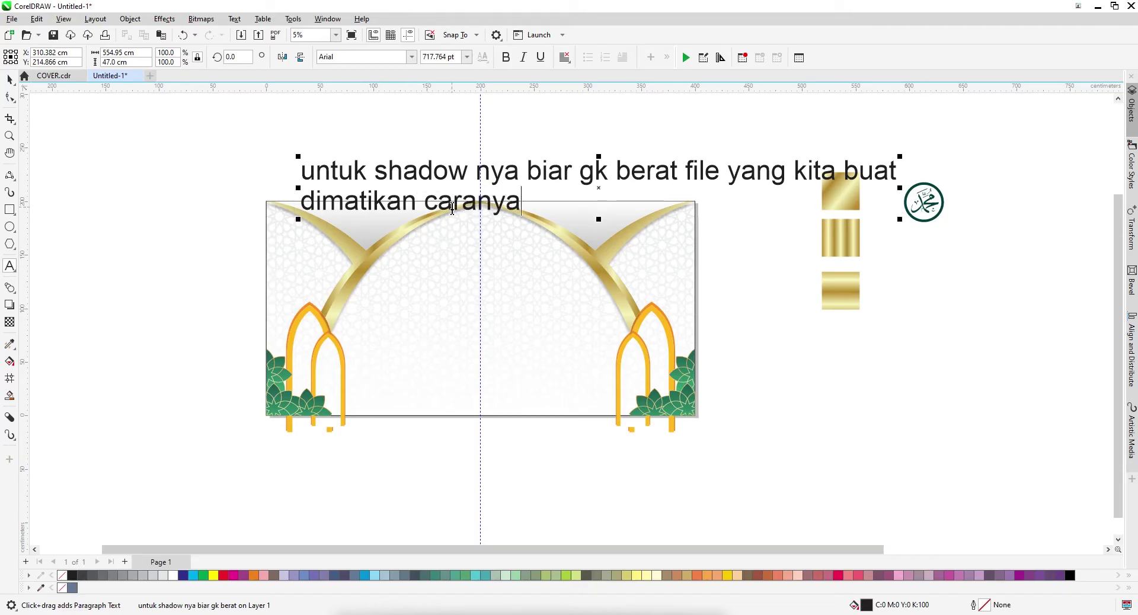
click(10, 79)
key(Delete)
Break the drop shadow apart from the gold curve group
click(421, 241)
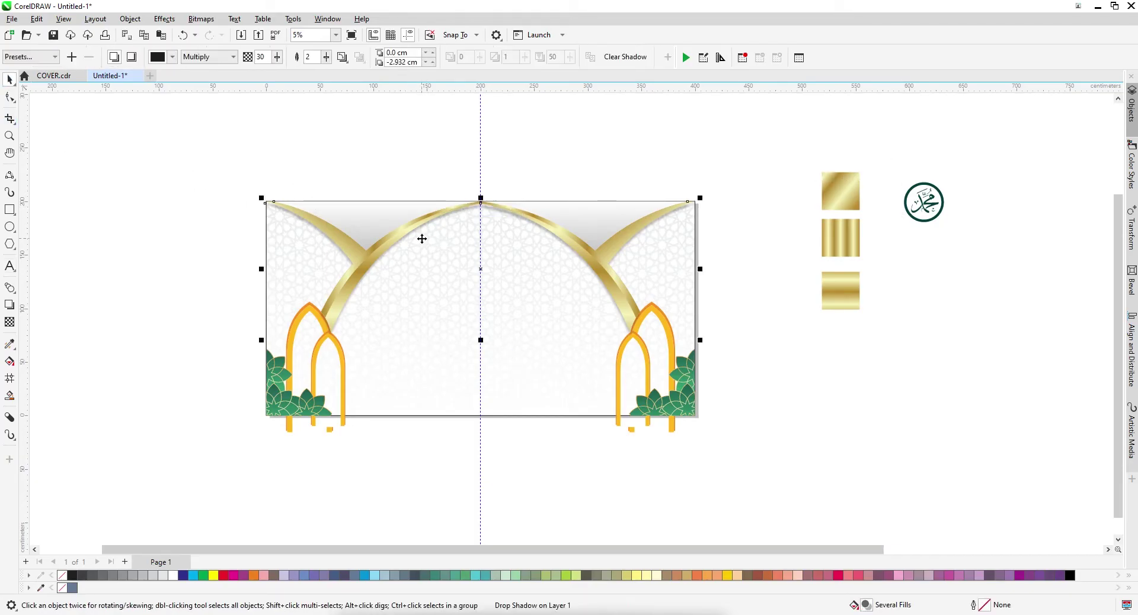
right_click(423, 242)
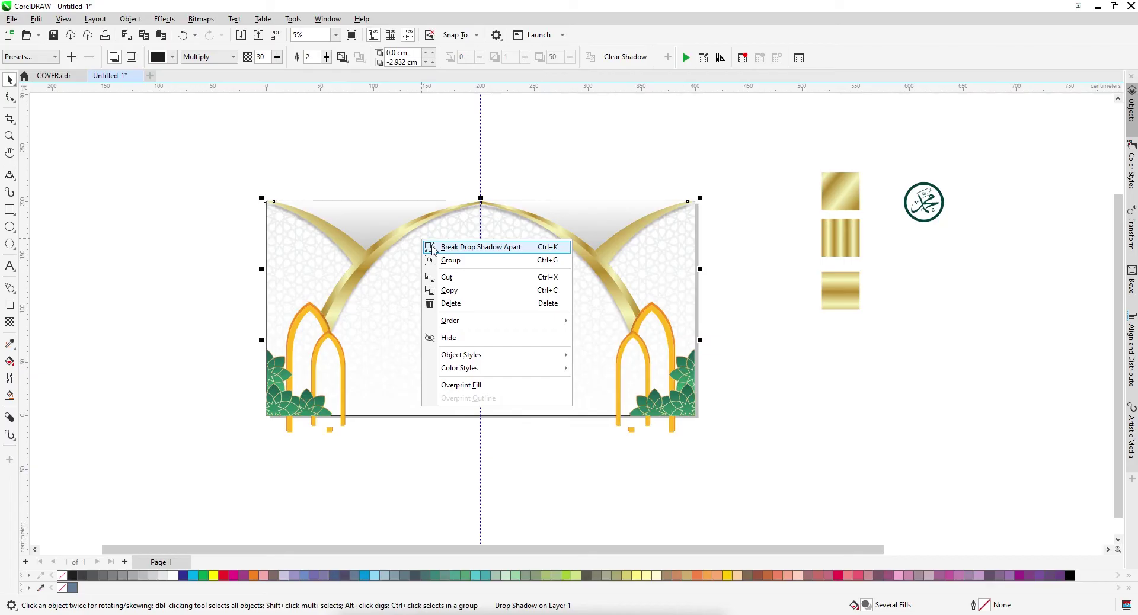
click(433, 247)
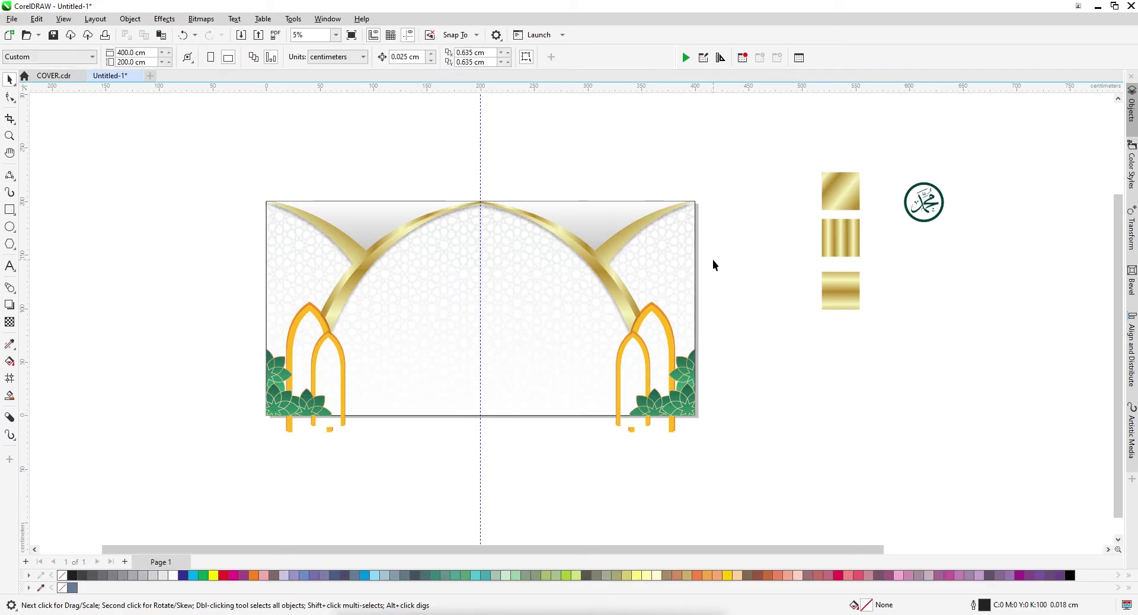
scroll(620, 269, down, 3)
scroll(773, 236, up, 1)
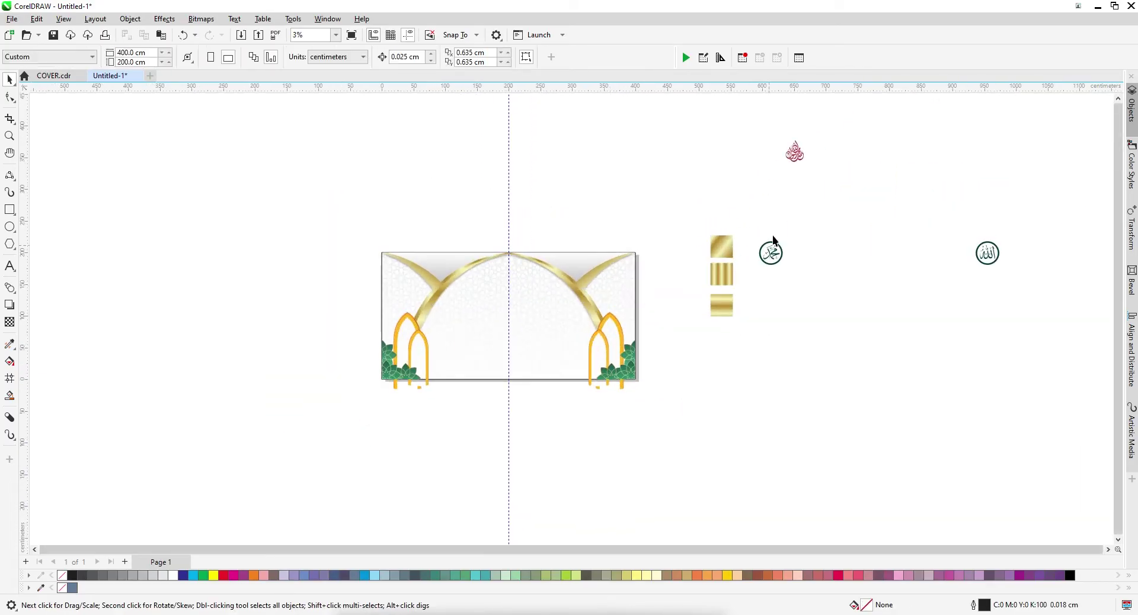
click(848, 254)
scroll(425, 304, up, 3)
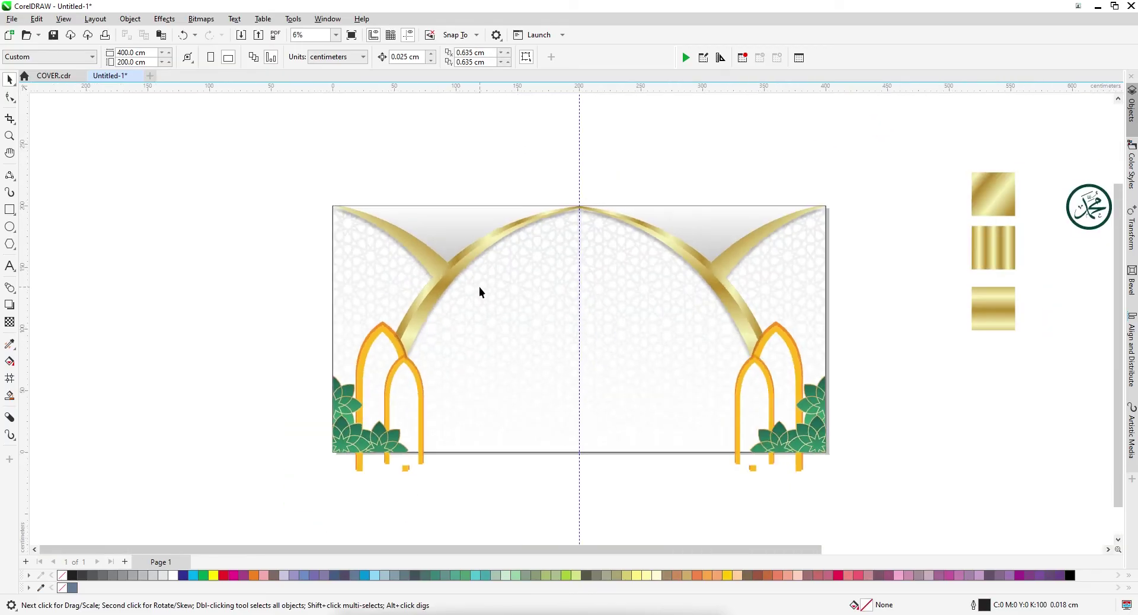
Try to clip the whole backdrop artwork inside the white upper rectangle, and undo it
scroll(479, 287, down, 1)
drag(747, 184, 341, 426)
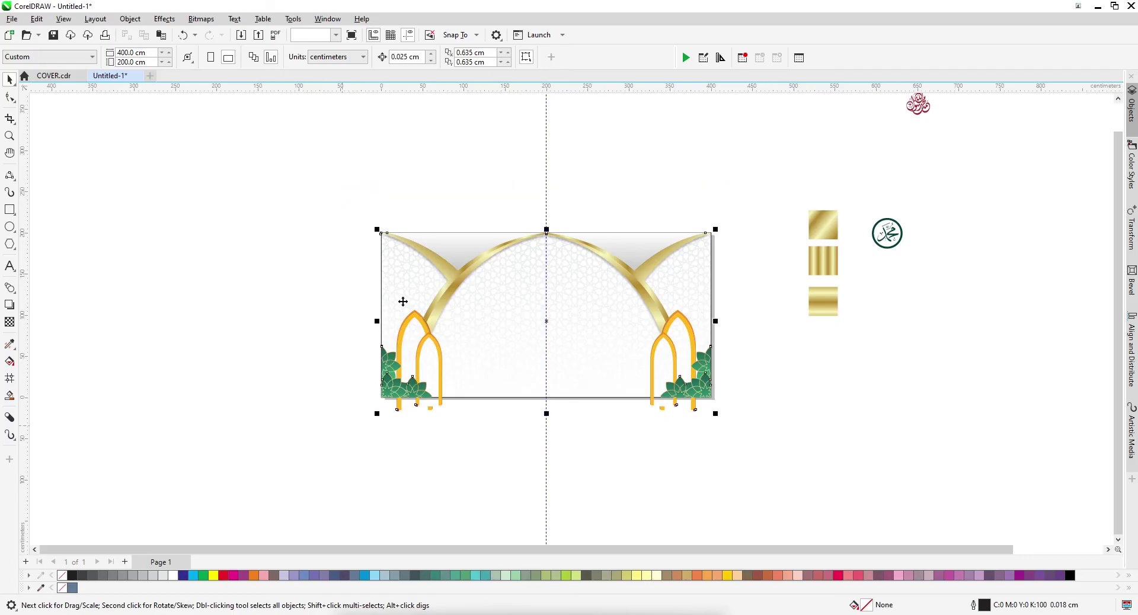
right_click(466, 240)
click(496, 383)
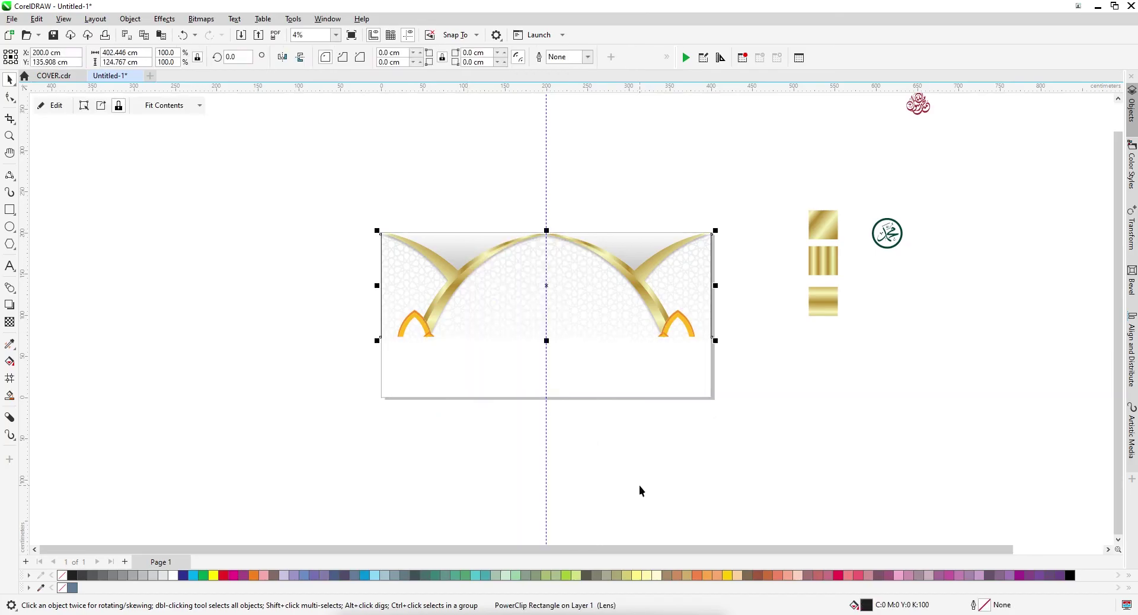
scroll(454, 351, down, 1)
drag(598, 344, 627, 402)
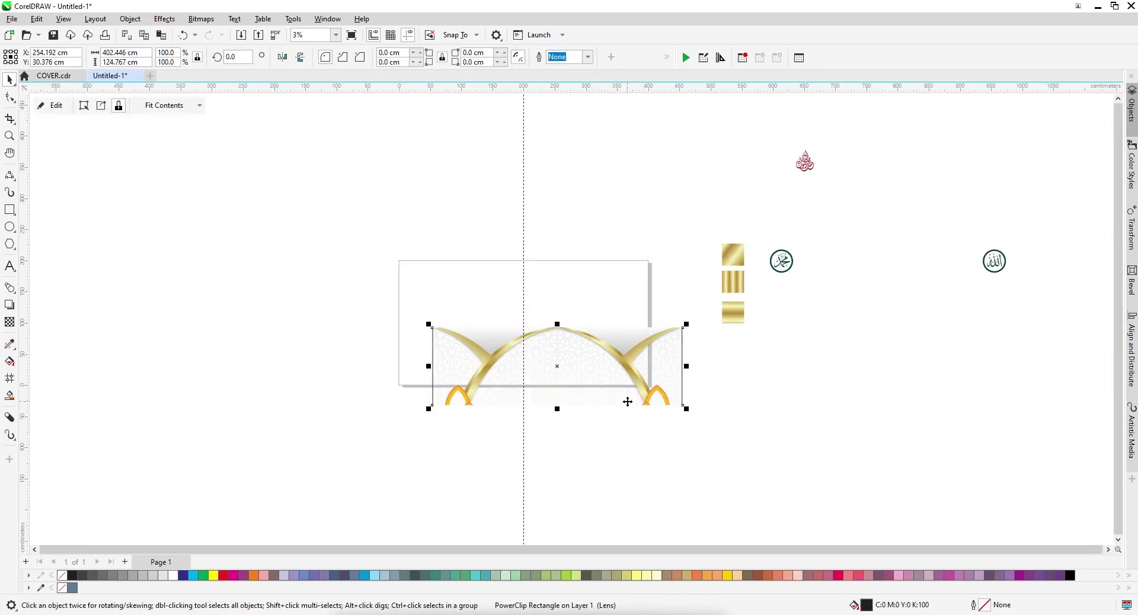
key(ctrl+z)
PowerClip all the backdrop artwork inside the page-size rectangle so the arches no longer extend below the lower edge
drag(343, 230, 698, 446)
drag(592, 279, 681, 395)
key(ctrl+z)
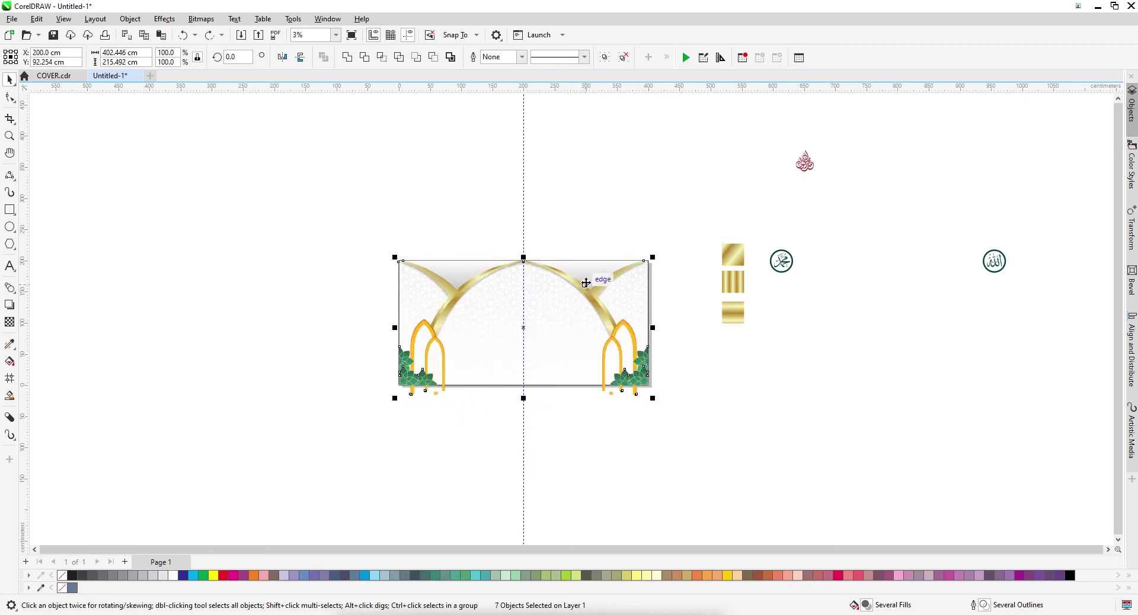
right_click(585, 283)
click(620, 425)
click(553, 384)
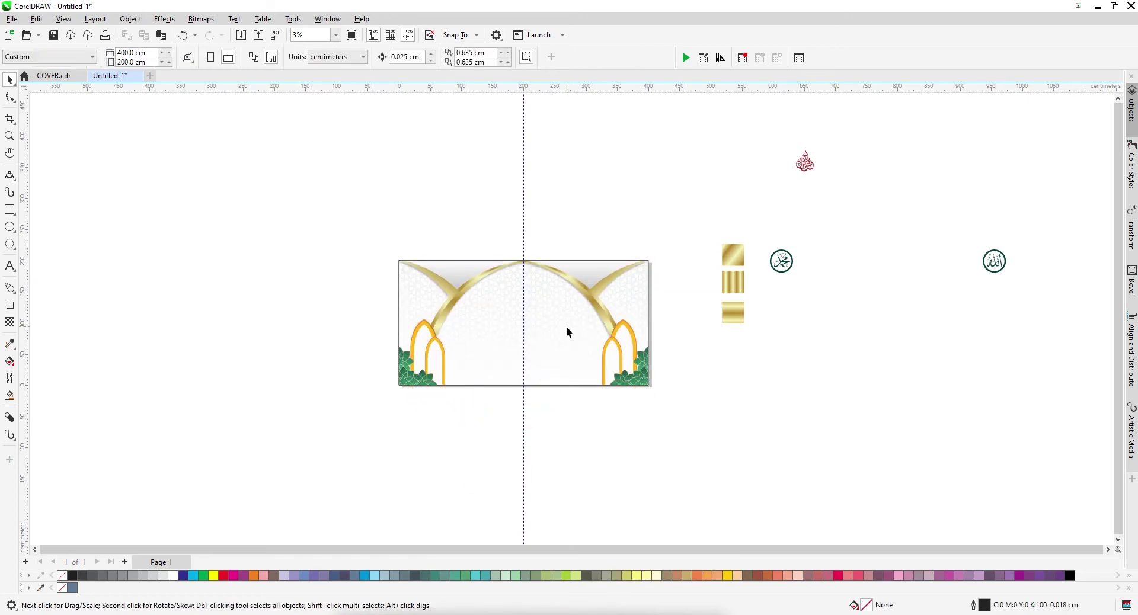
Group the two round green calligraphy emblems and centre the group horizontally and vertically on the backdrop
scroll(578, 327, up, 1)
scroll(569, 330, down, 1)
shift+click(981, 264)
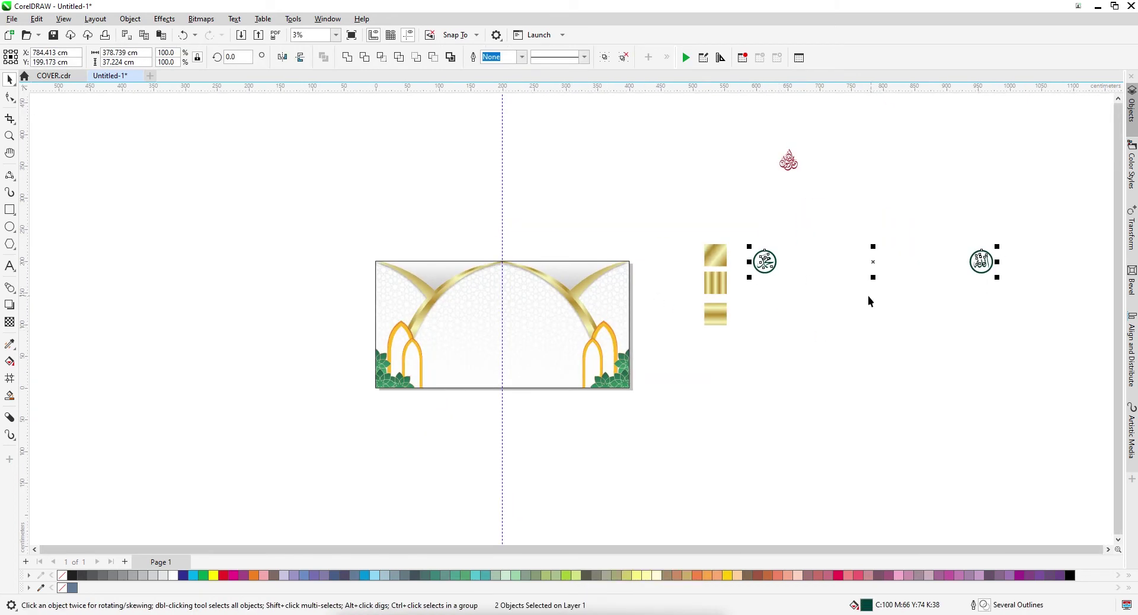
key(ctrl+g)
shift+click(611, 306)
key(c)
key(e)
Move the emblem group up so each emblem sits beneath a gold branch and above the mosque arches
click(690, 337)
scroll(551, 318, up, 1)
drag(624, 328, 625, 290)
key(w)
click(637, 302)
drag(314, 290, 314, 286)
scroll(628, 292, up, 1)
drag(631, 293, 631, 290)
scroll(629, 288, down, 2)
Delete the three gold gradient sample squares beside the page
click(742, 302)
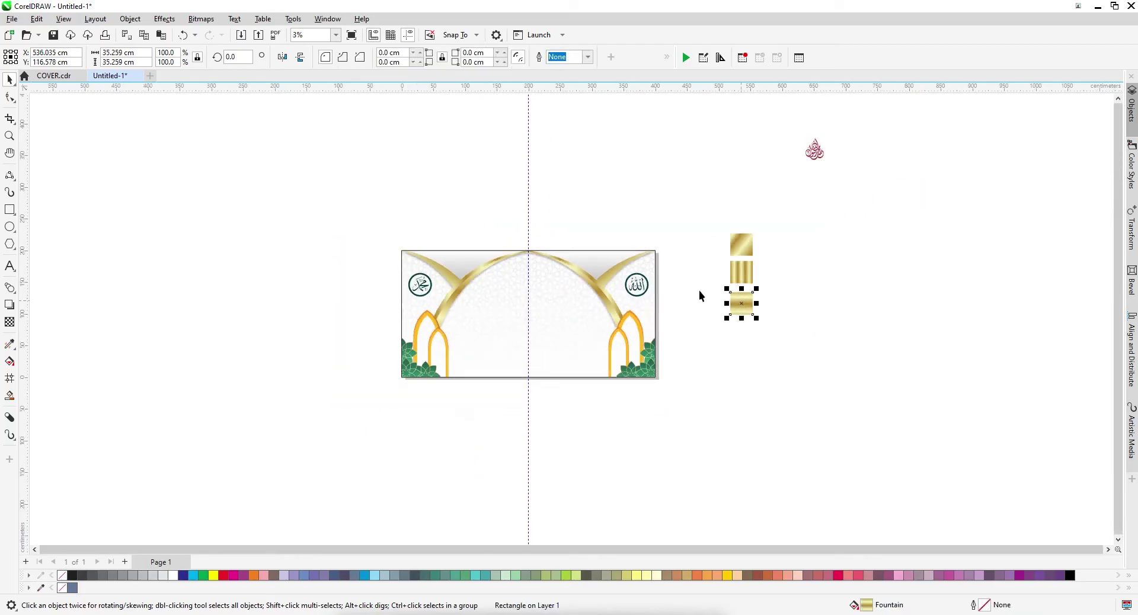
click(699, 291)
drag(699, 217, 772, 367)
key(Delete)
Place the red calligraphy ornament on the centre guideline, just below the peak of the gold arch
drag(810, 154, 553, 315)
scroll(530, 290, up, 2)
scroll(557, 315, up, 1)
scroll(520, 283, down, 1)
click(567, 161)
scroll(567, 167, up, 2)
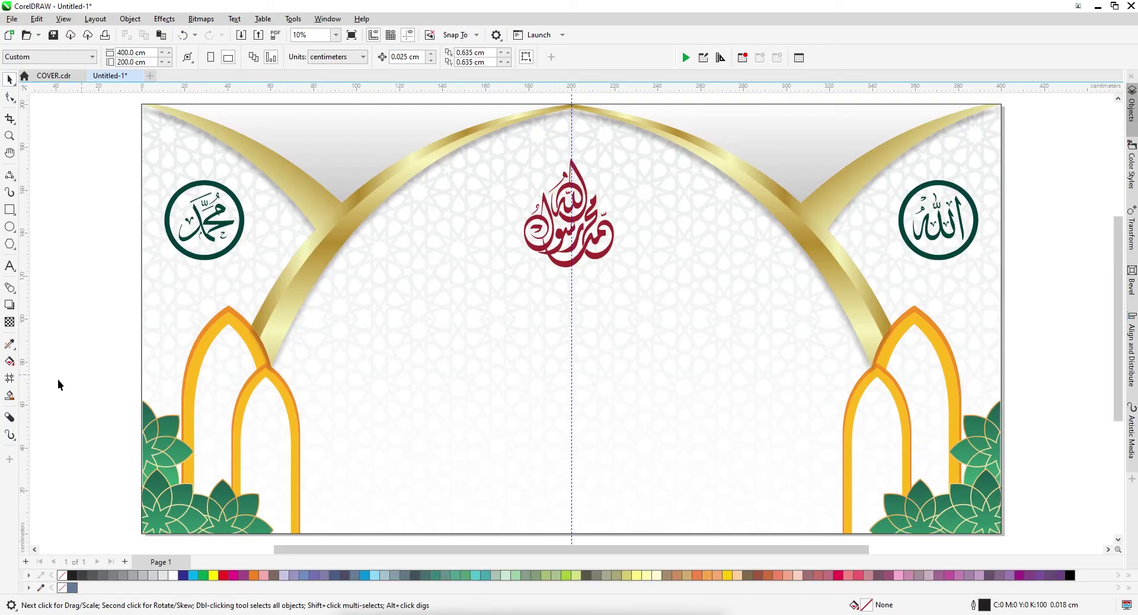
Add the three-line title "MALAM CINTA / RASULULLAH / MUHAMMAD SAW 1445 H" below the red calligraphy, scaled to about 373 pt
click(10, 267)
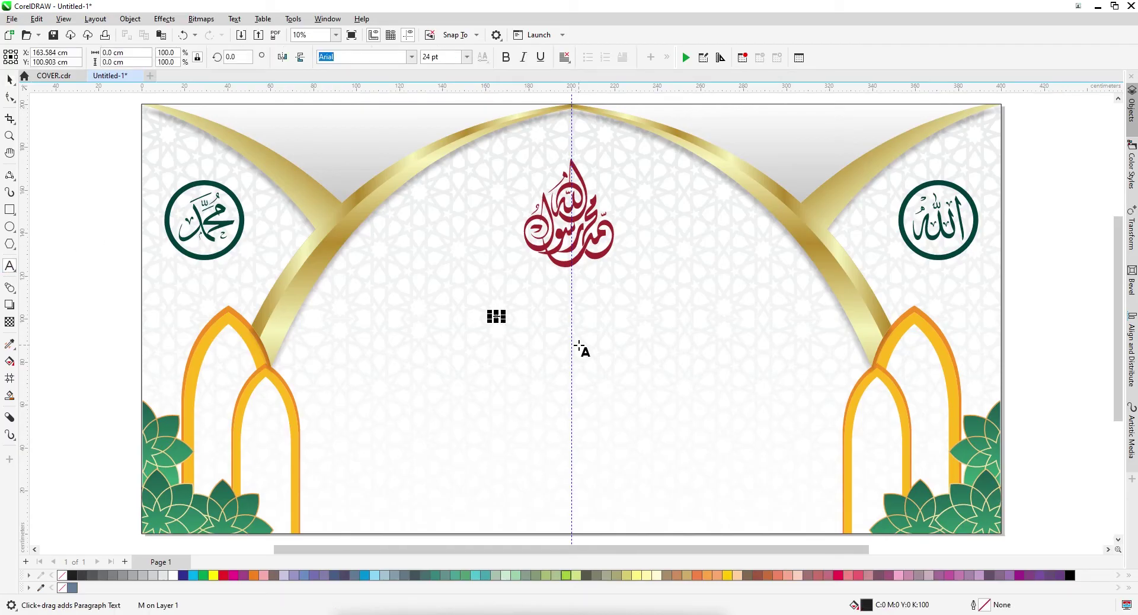
text(ER)
drag(566, 358, 685, 415)
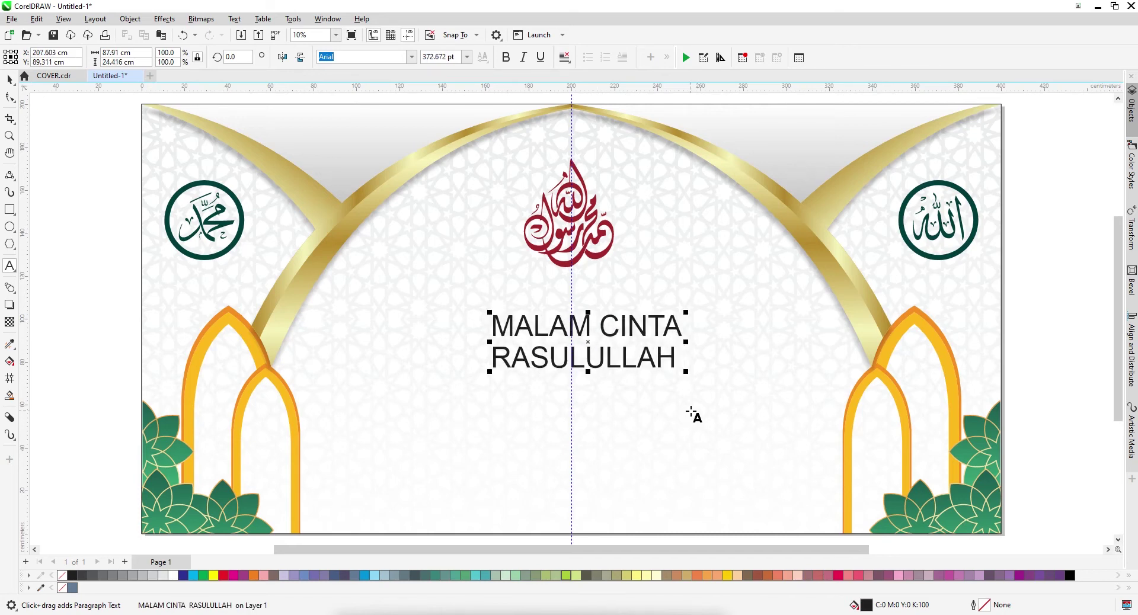
key(Return)
text(MUHAMMAD)
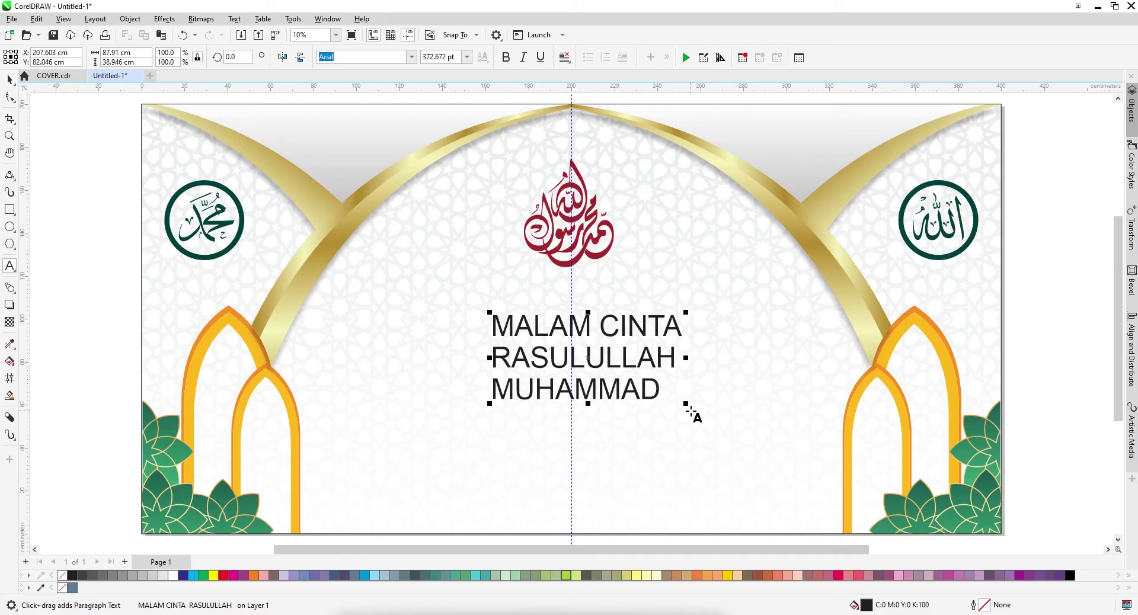
text( SAW 14)
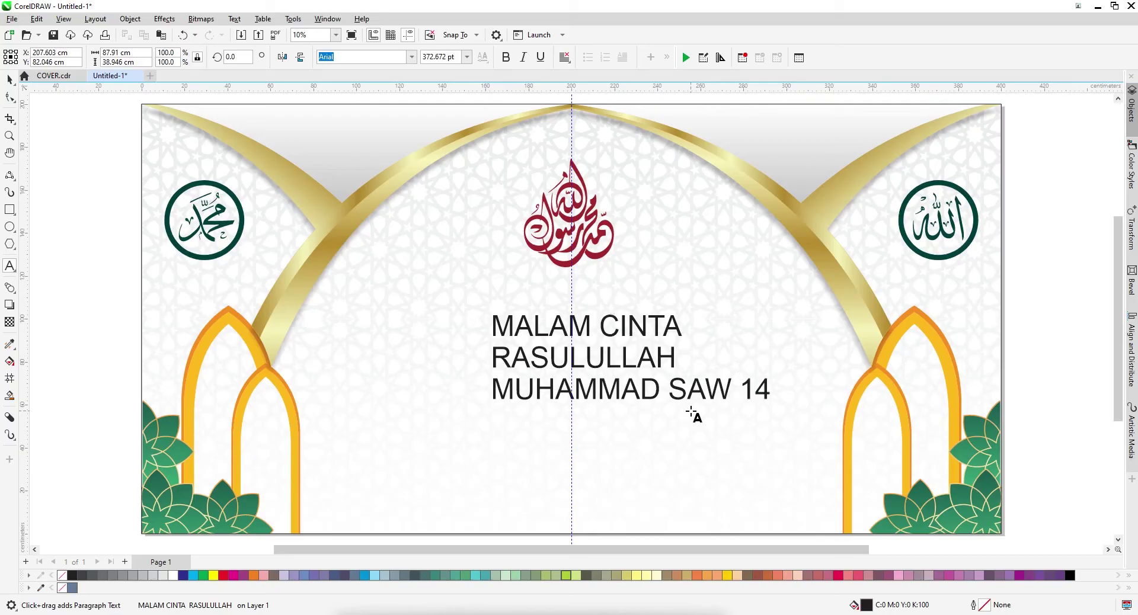
text(45 H)
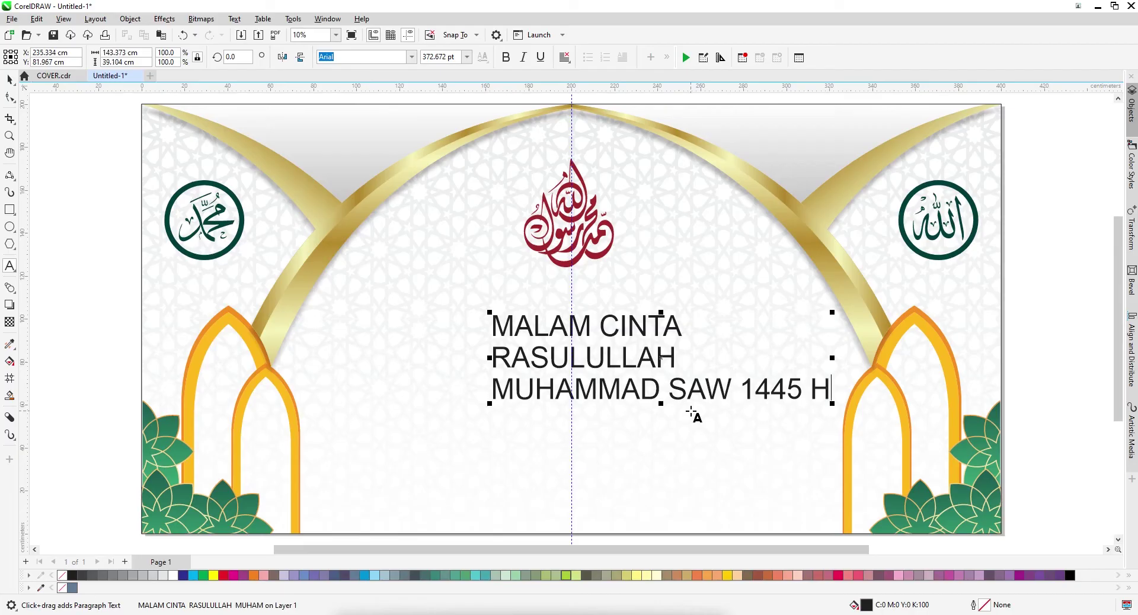
Centre-align the title text and move it onto the centre guideline directly beneath the red calligraphy
key(ctrl+space)
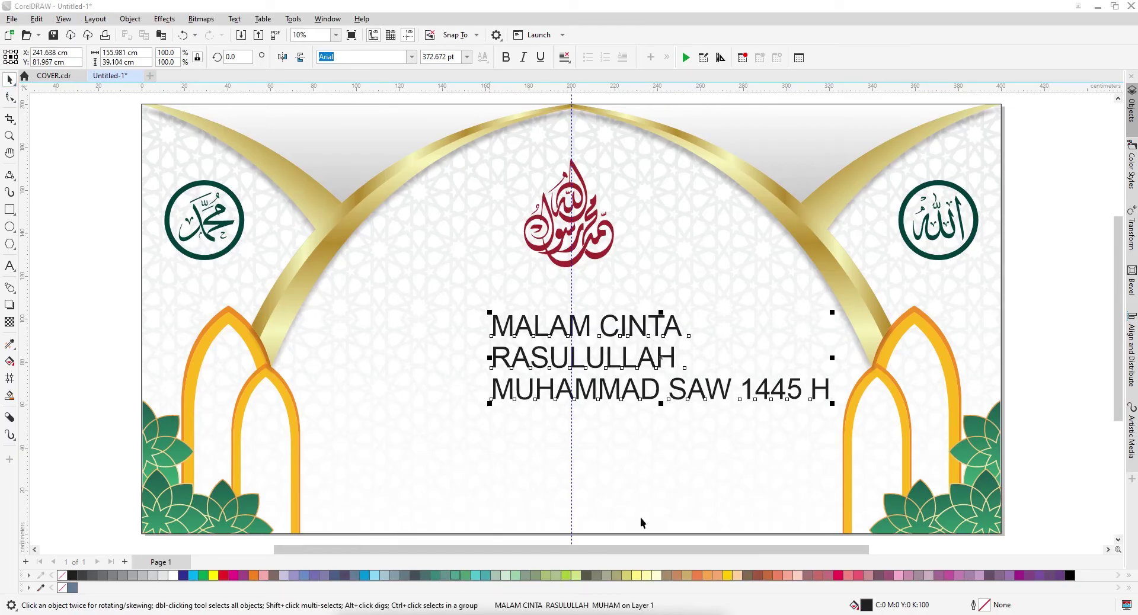
click(565, 57)
click(569, 99)
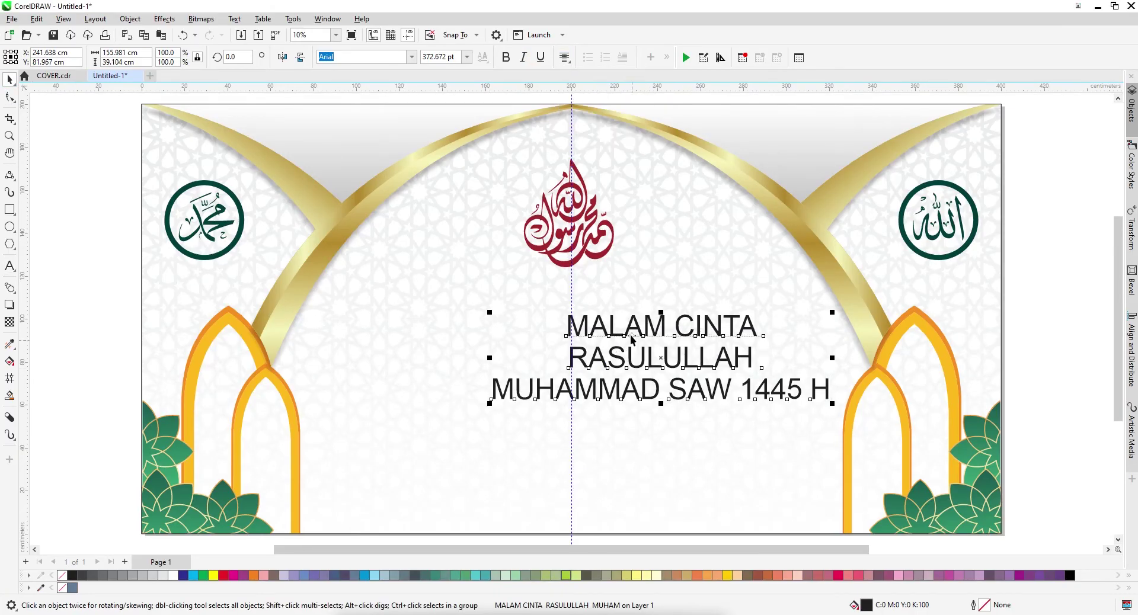
drag(629, 337, 539, 311)
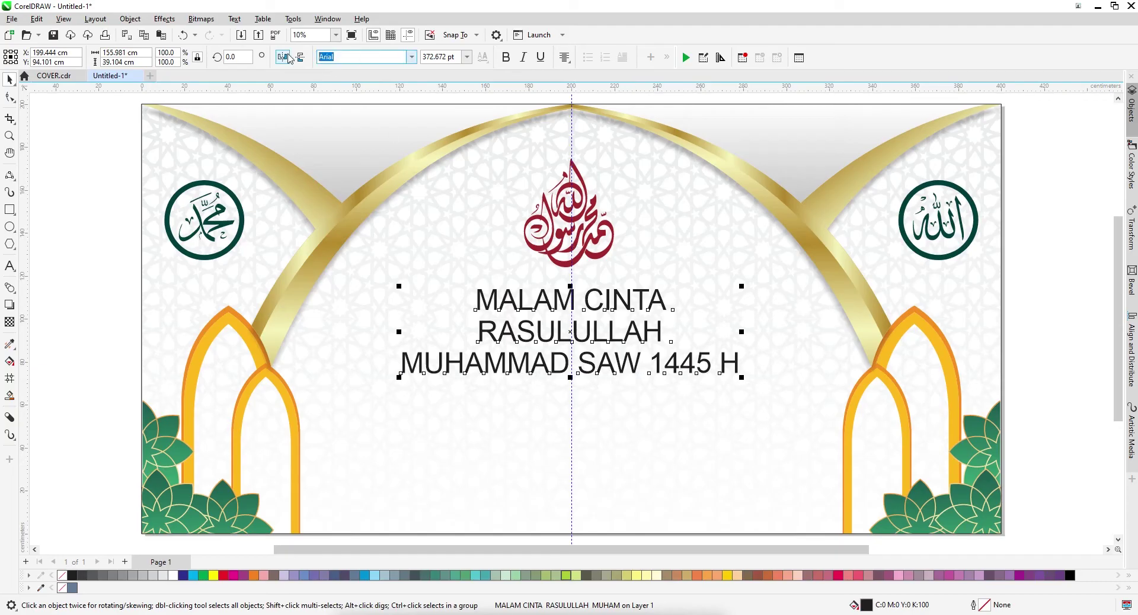
Set the title font to Gotham Black and enlarge the title to about 479 pt around its centre
text(Gotham)
key(Return)
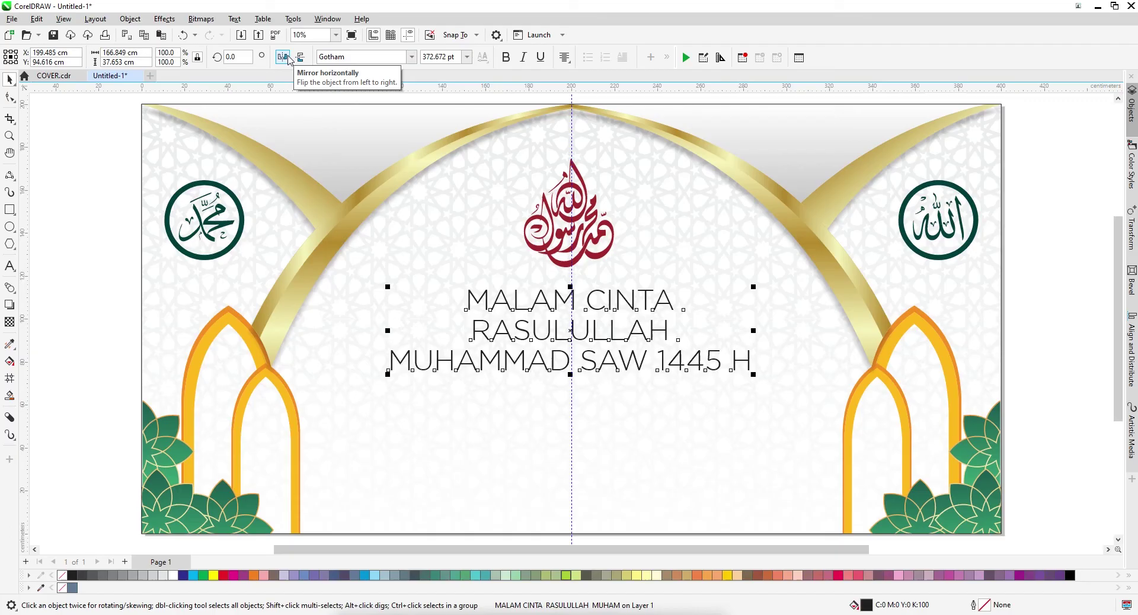
click(410, 56)
mouse_move(415, 171)
click(516, 237)
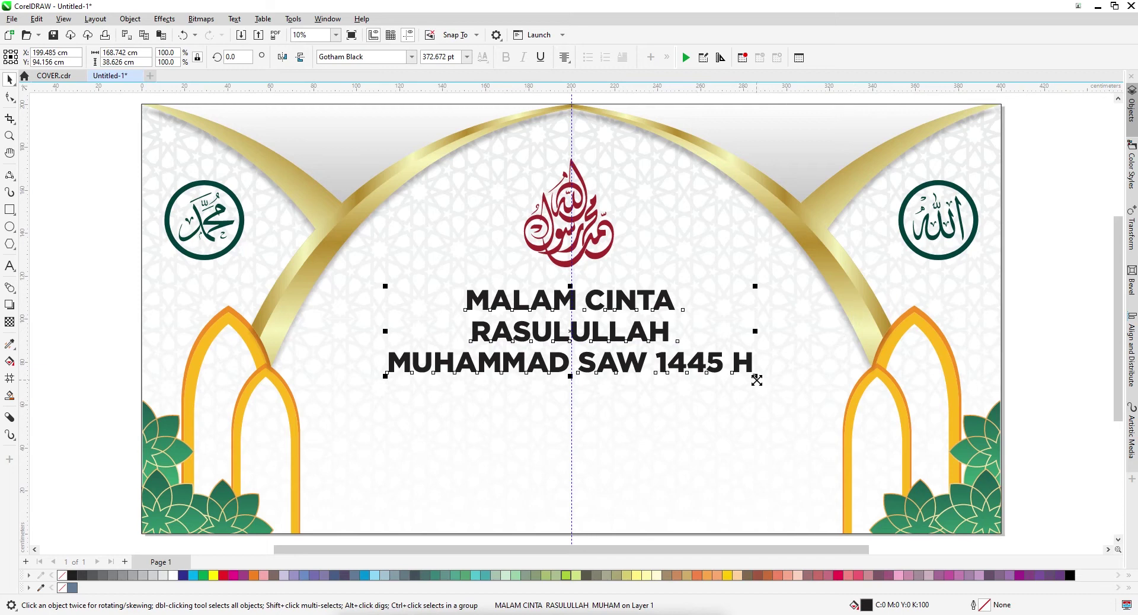
drag(757, 380, 807, 414)
Break the title apart into separate lines and shrink the "MALAM CINTA" line to about 340 pt
key(ctrl+k)
click(659, 284)
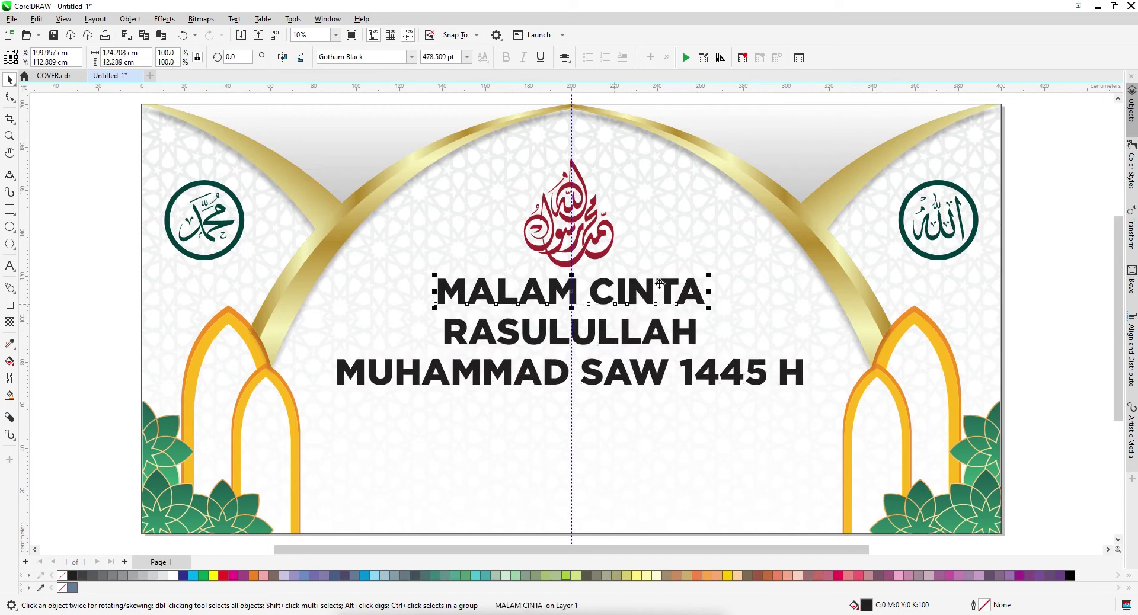
mouse_move(711, 273)
mouse_down()
mouse_move(693, 276)
mouse_move(708, 276)
mouse_up()
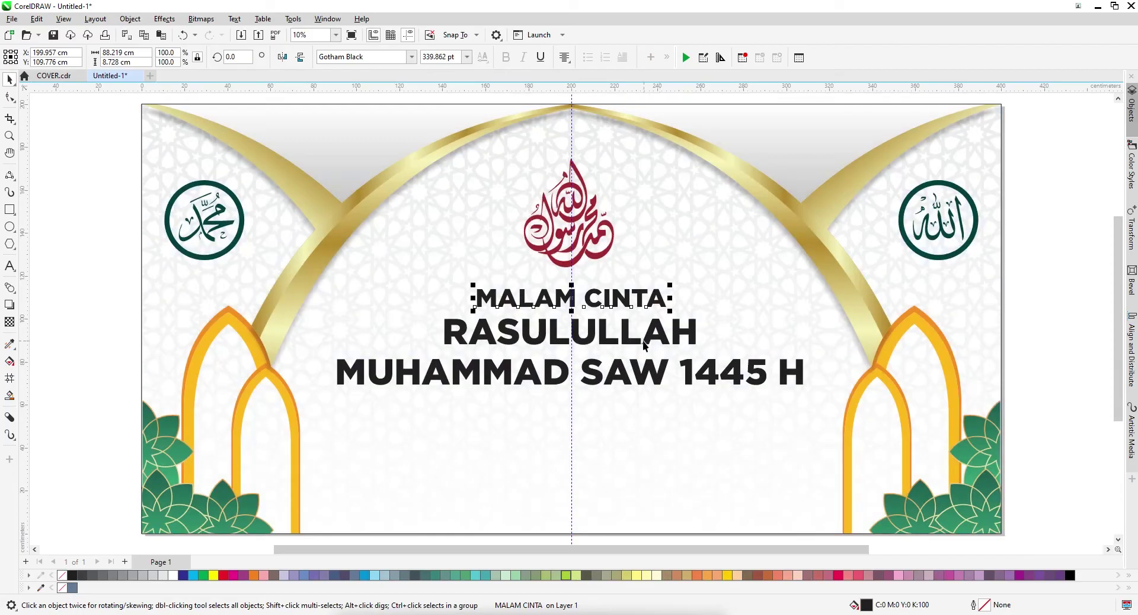
Select the three title lines together and move them up slightly, closer to the red calligraphy
shift+click(643, 340)
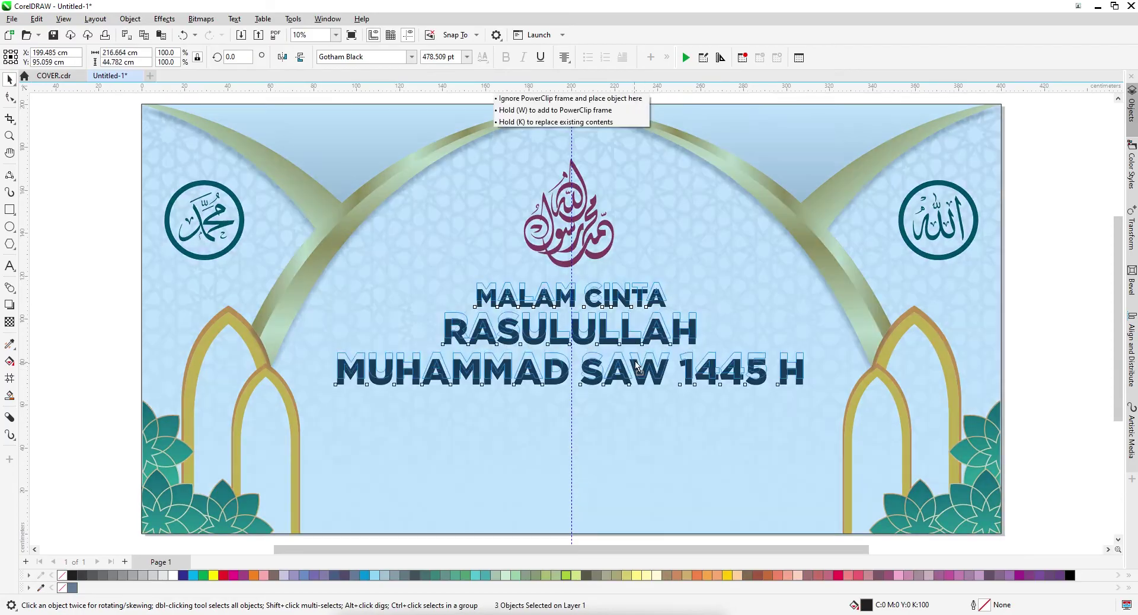
shift+click(633, 366)
scroll(598, 270, down, 2)
click(672, 499)
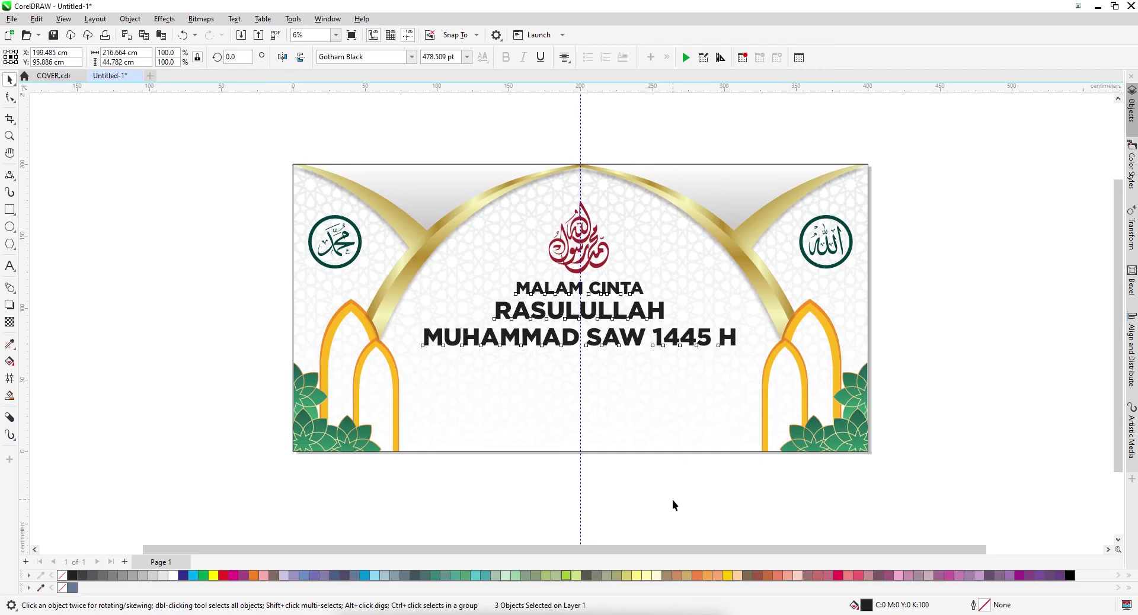
Add the quoted slogan "meningkatkan cinta kepada rasulullah saw / dengan menjadikannya suri tauladan dalam kehidupan" below the title, scaled to about 160 pt
scroll(588, 392, up, 3)
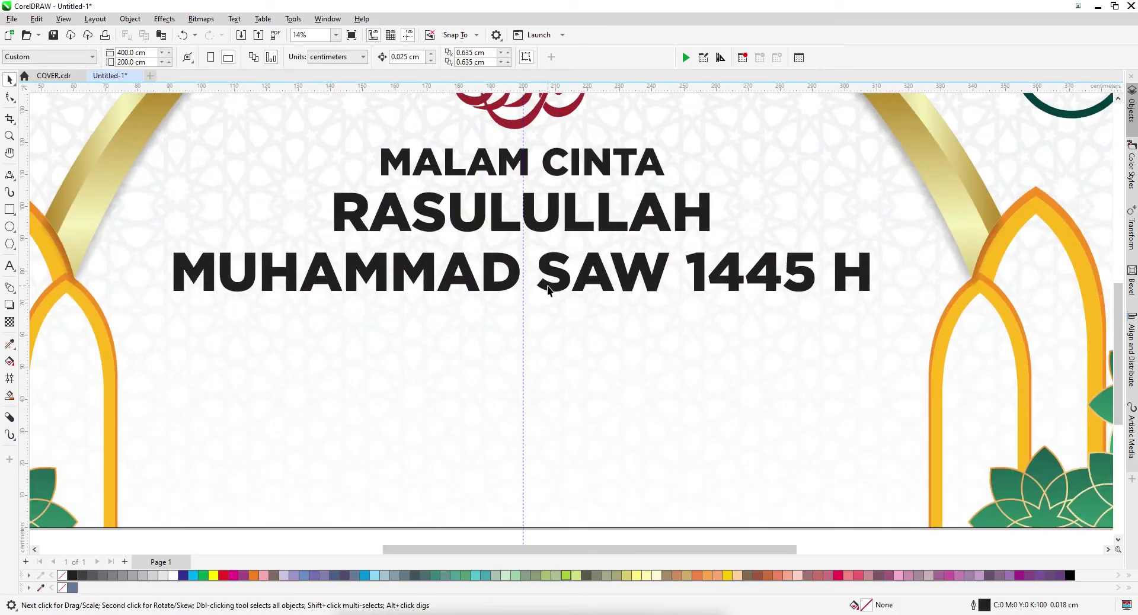
click(10, 268)
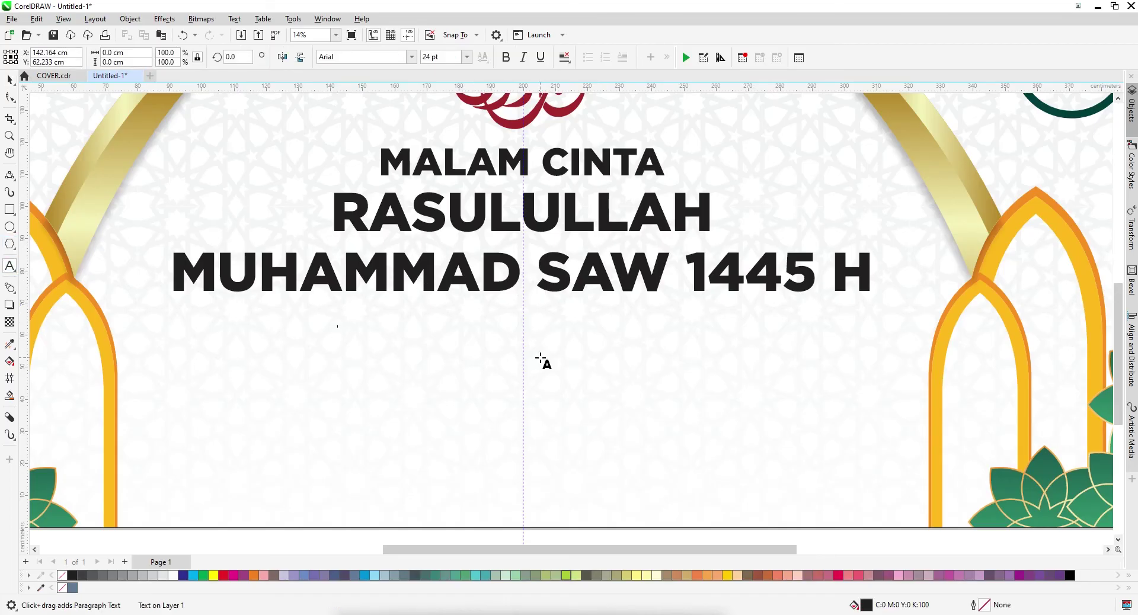
text(")
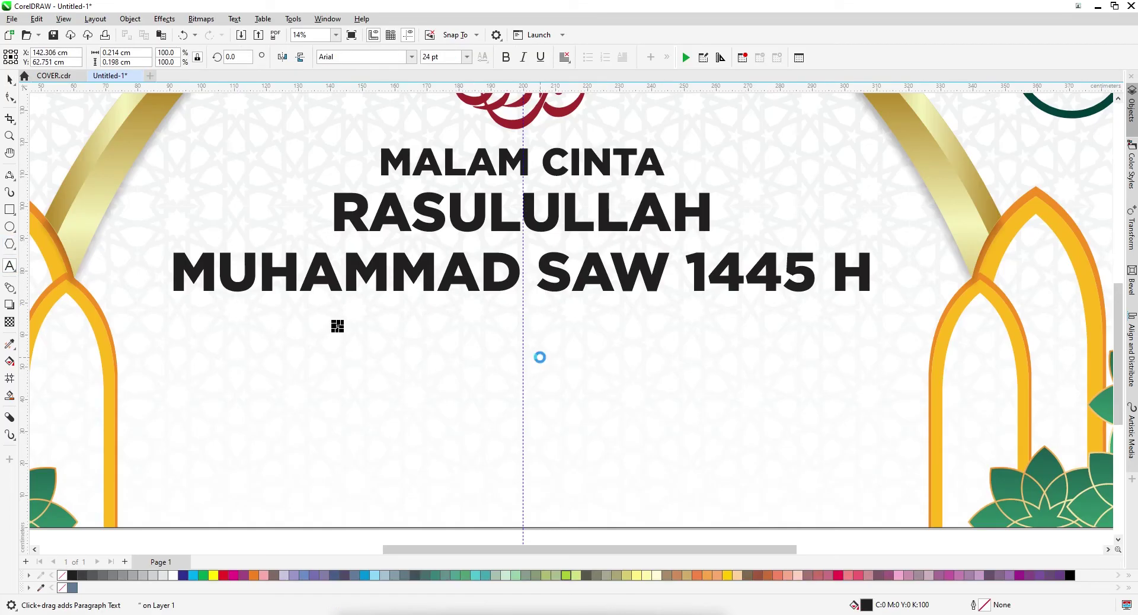
text(mni a)
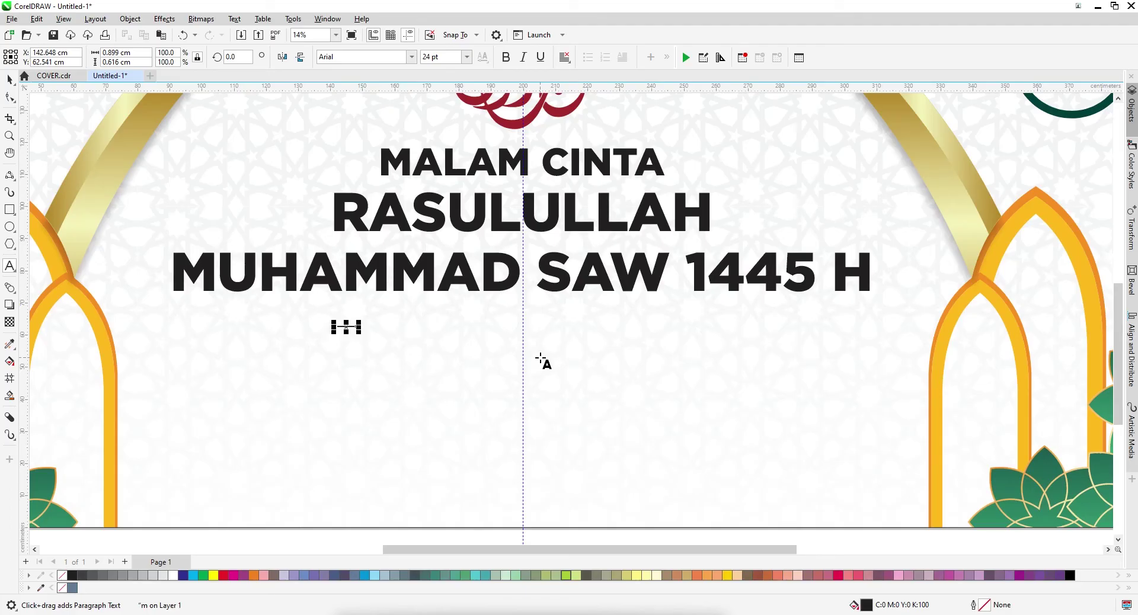
text(rasulullah dalam kehidup)
key(Return)
text(mempt ukmiy)
click(9, 79)
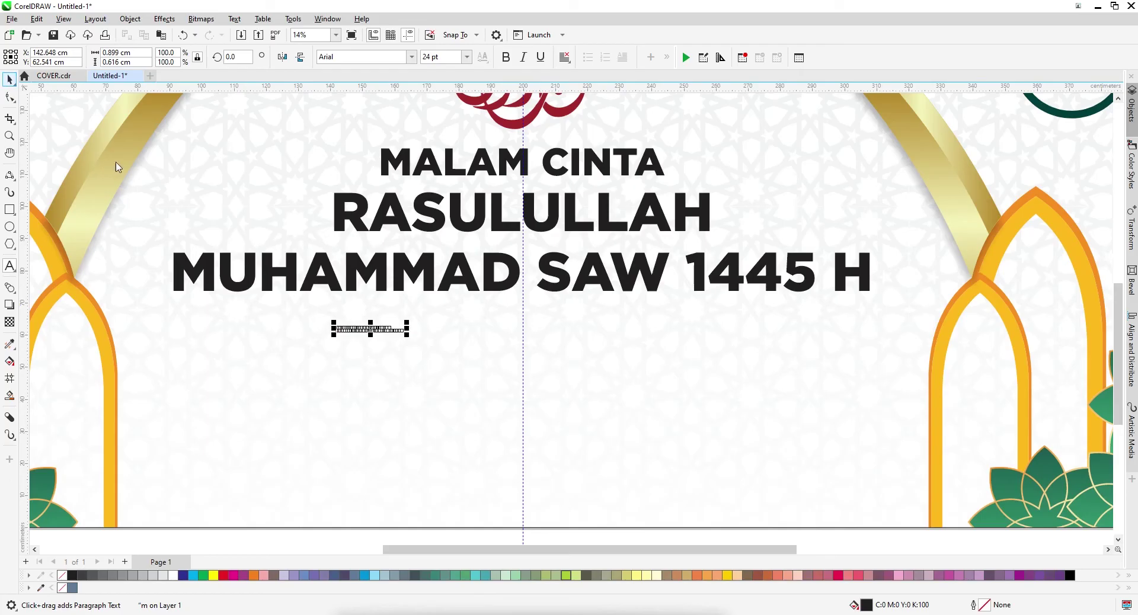
drag(405, 334, 794, 503)
double_click(775, 353)
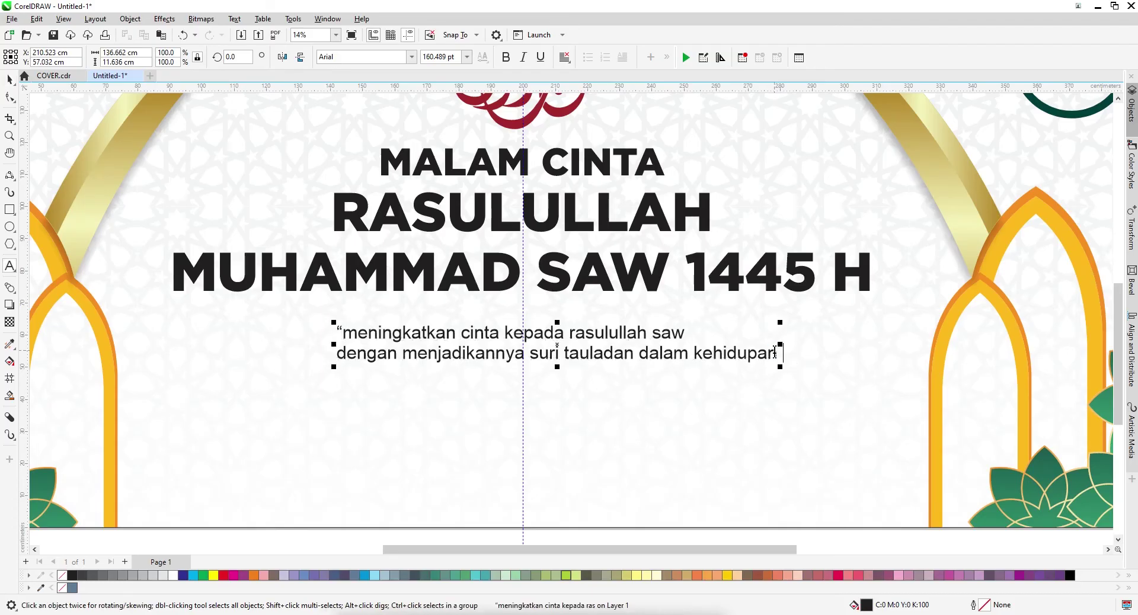
text(")
Convert the slogan to Title Case, and manually capitalize "SAW" and the initial M of "Meningkatkan"
key(ctrl+a)
right_click(610, 341)
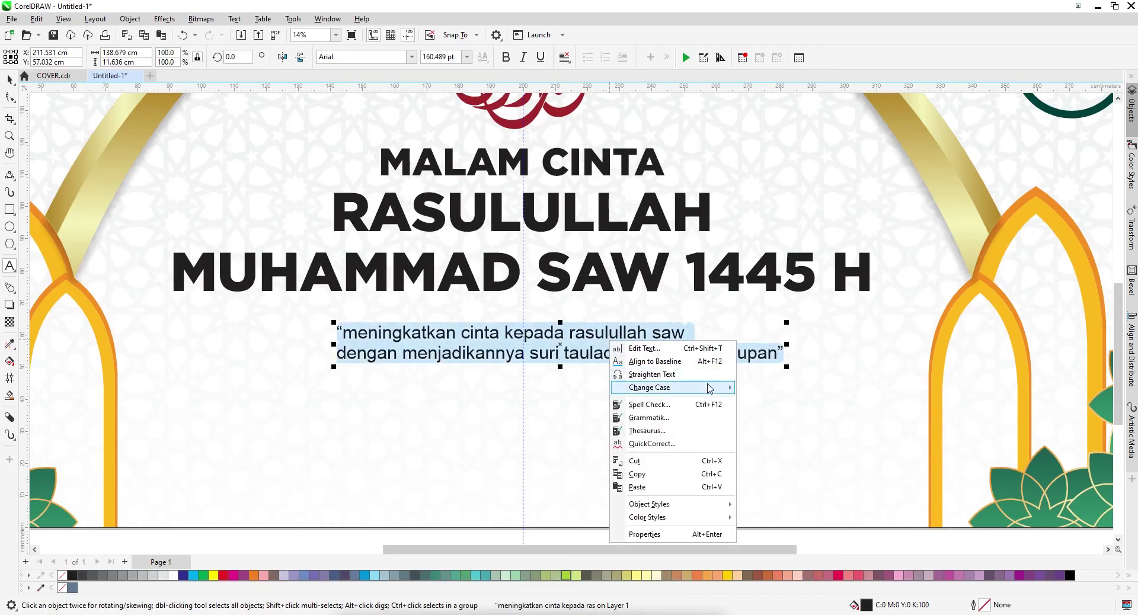
mouse_move(652, 388)
click(771, 428)
text(AW)
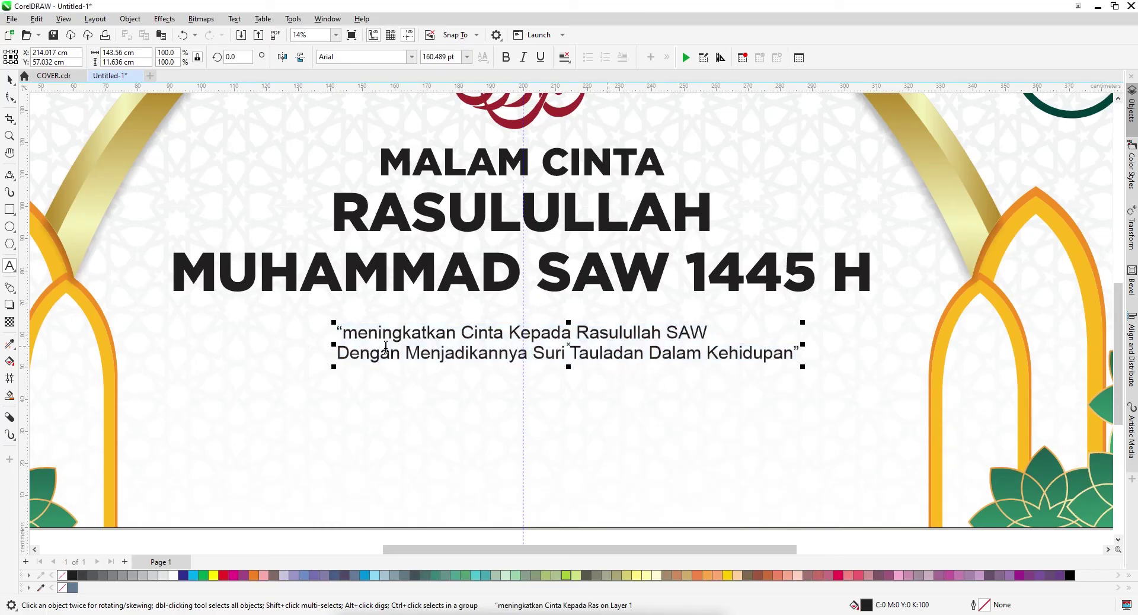
drag(360, 334, 343, 333)
text(M)
Centre-align the two slogan lines, enlarge them to about 195 pt and position them centrally under the title
click(9, 79)
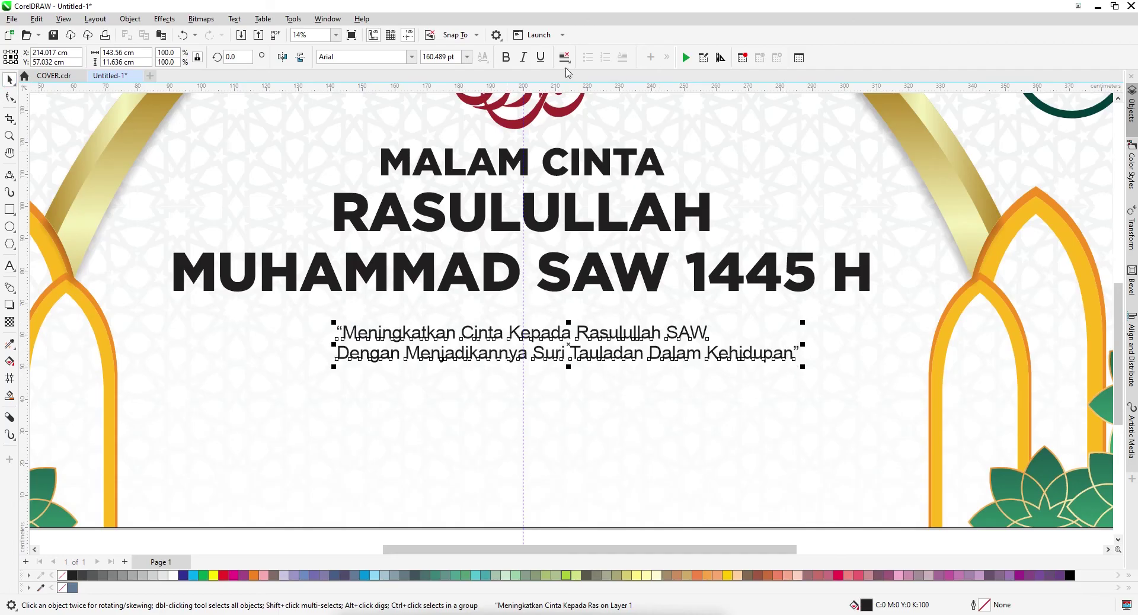
click(564, 57)
click(593, 101)
scroll(596, 332, down, 2)
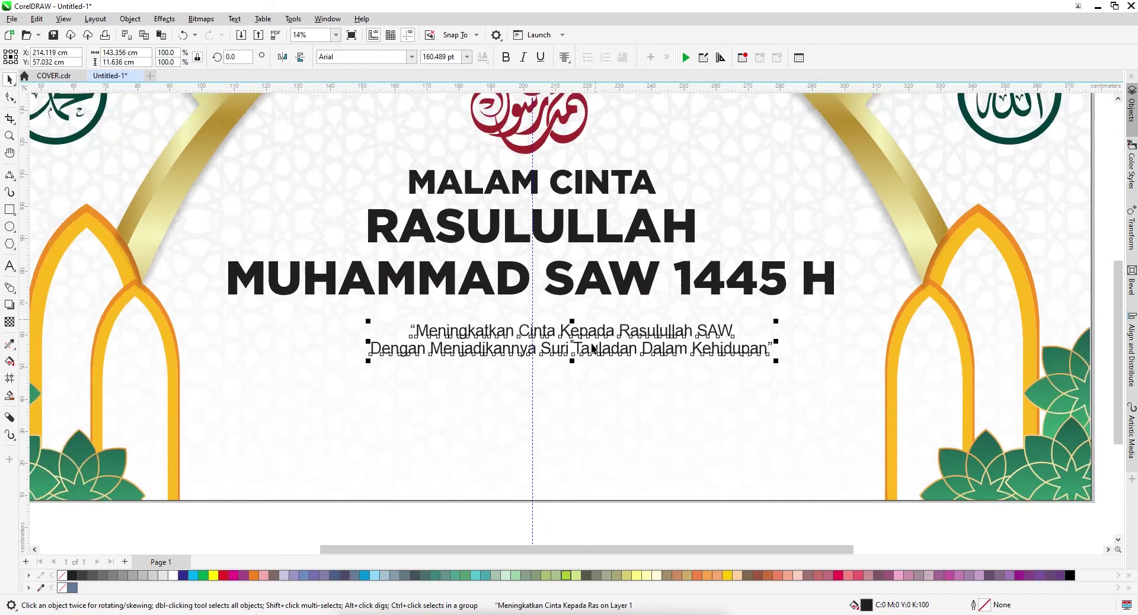
drag(397, 359, 322, 396)
Change the slogan's font from the font list to Gotham Black
click(409, 58)
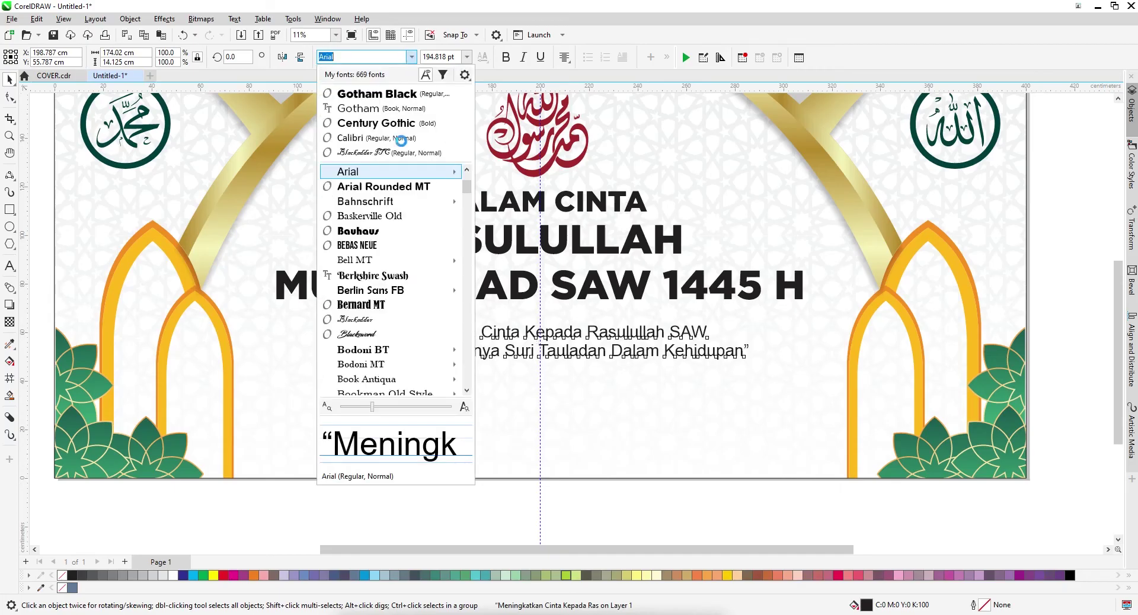
scroll(380, 249, down, 3)
scroll(375, 225, up, 1)
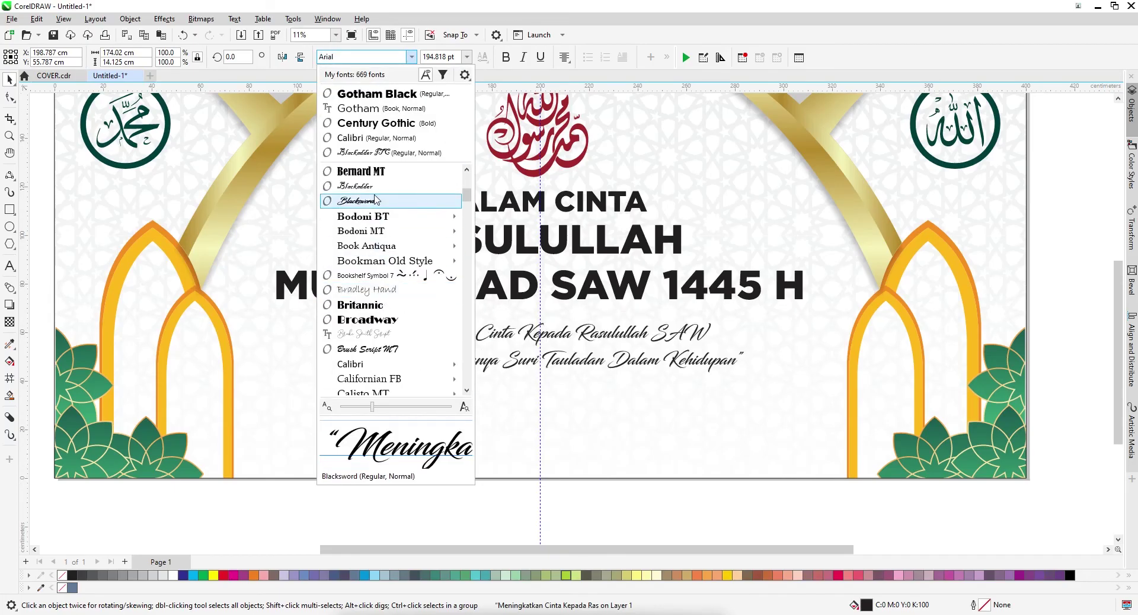
scroll(379, 332, down, 5)
scroll(379, 354, down, 2)
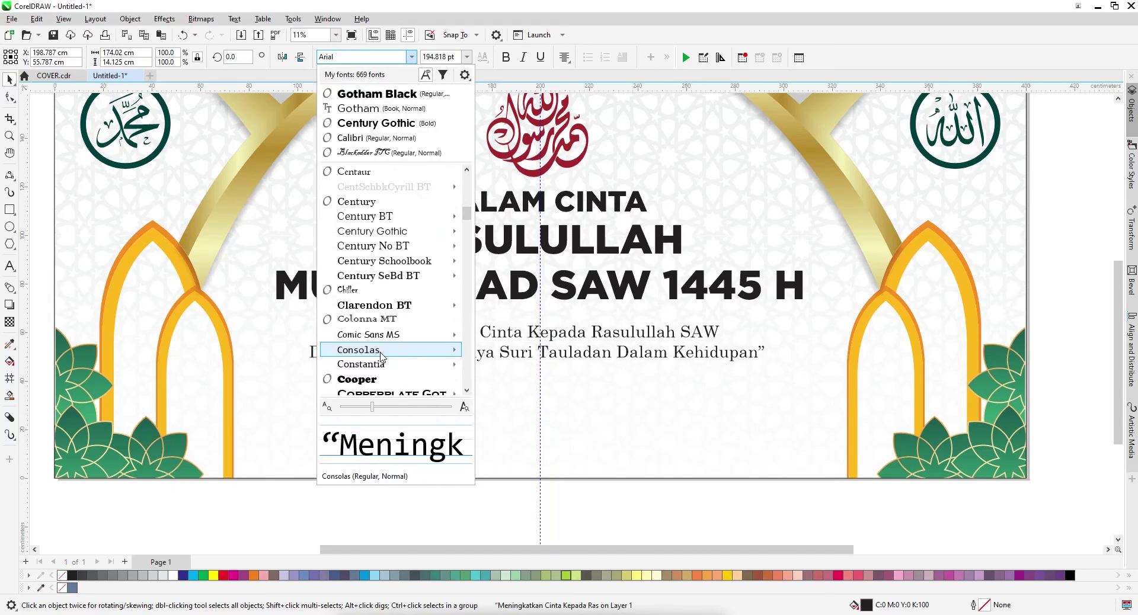
scroll(378, 350, up, 2)
click(381, 96)
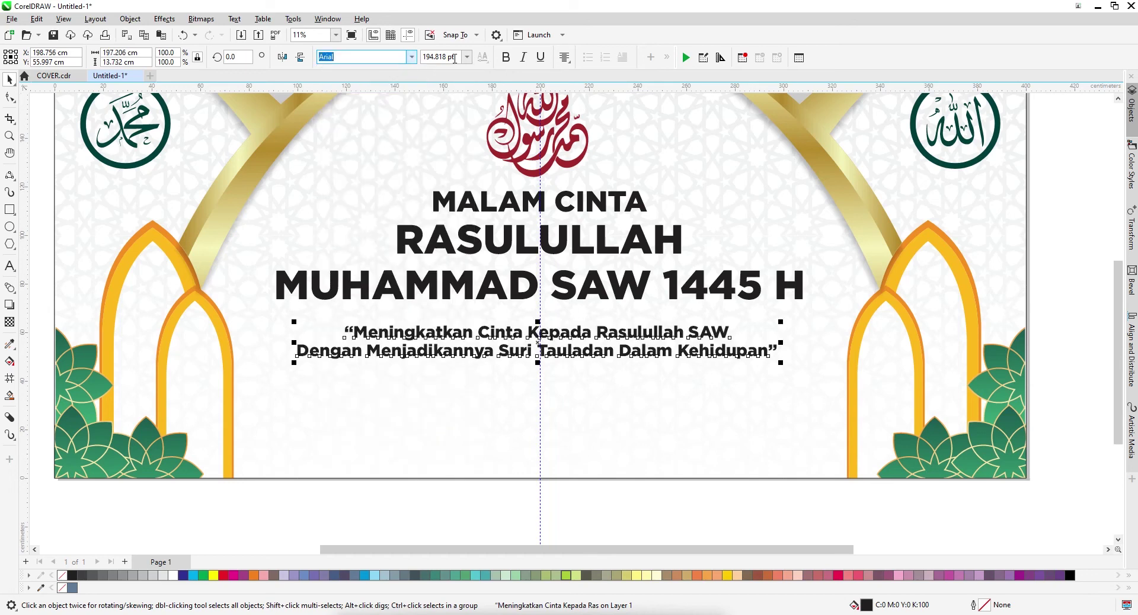
Set the slogan in Gotham Bold Italic and scale it down to about 179 pt
click(412, 57)
mouse_move(413, 170)
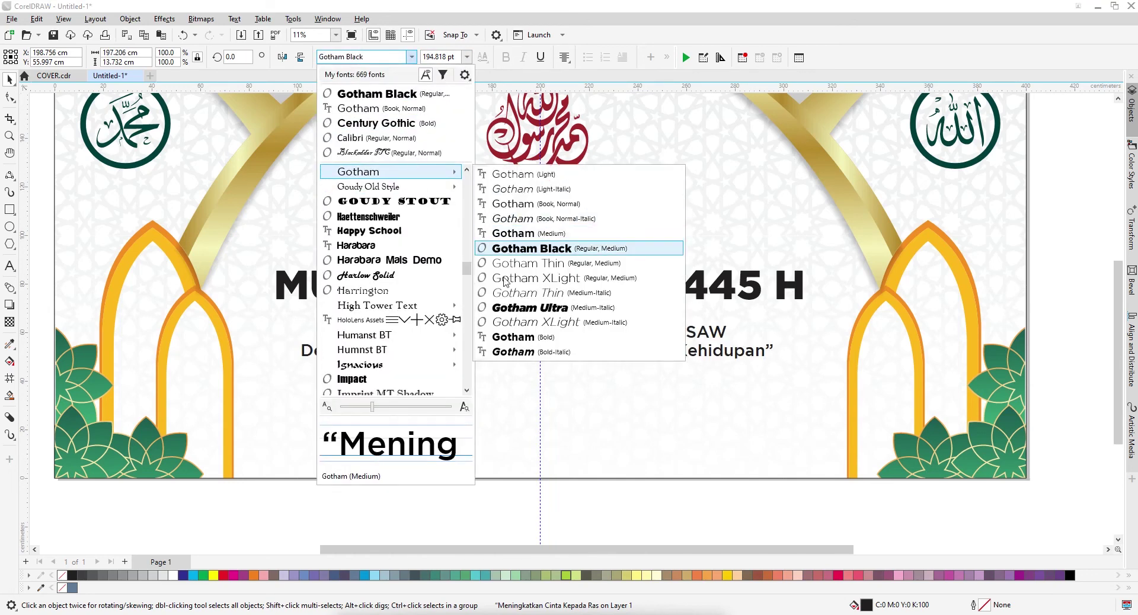
click(513, 352)
drag(782, 364, 762, 371)
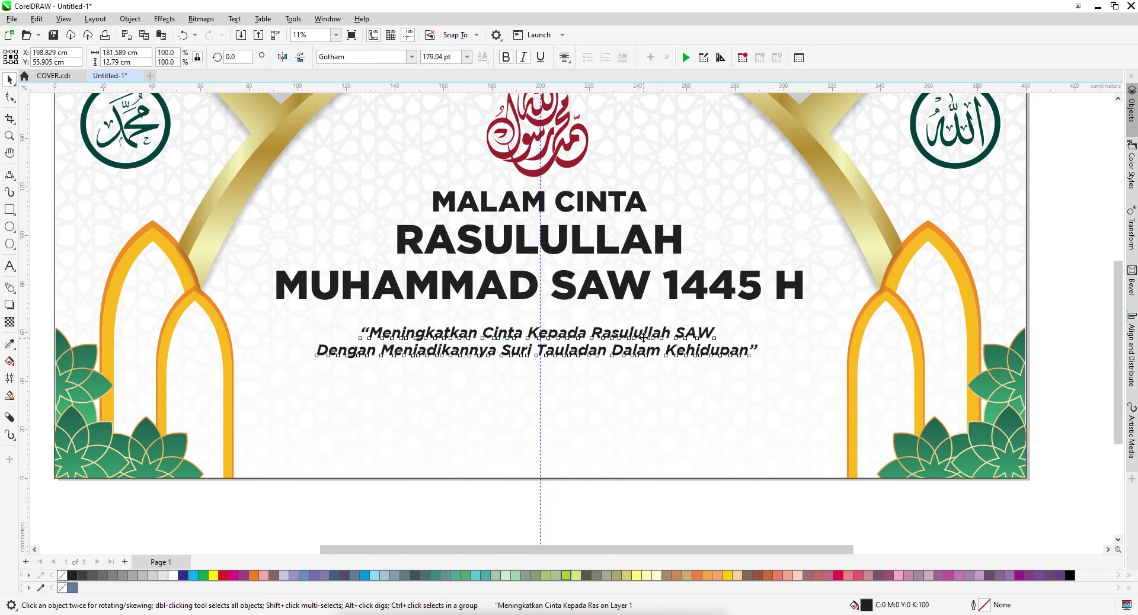
Convert both slogan lines to uppercase and scale the slogan down to about 157 pt
double_click(659, 350)
key(ctrl+a)
right_click(644, 338)
mouse_move(705, 385)
click(795, 413)
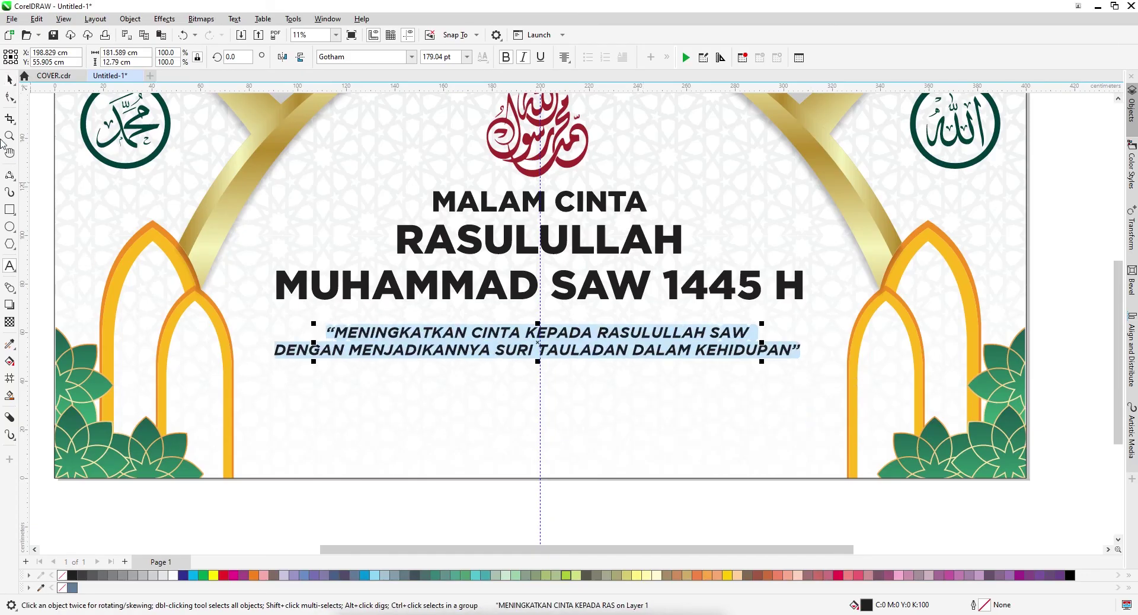
key(ctrl+space)
drag(804, 359, 768, 383)
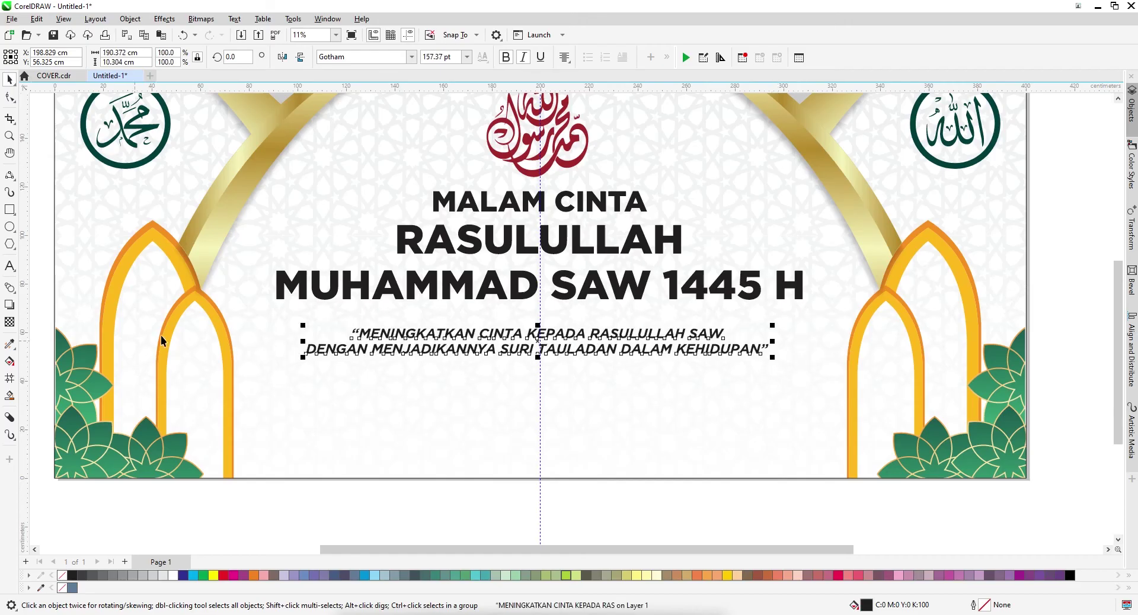
Recolour the slogan with the dark red sampled from the central calligraphy using the Color Eyedropper
click(11, 350)
click(18, 356)
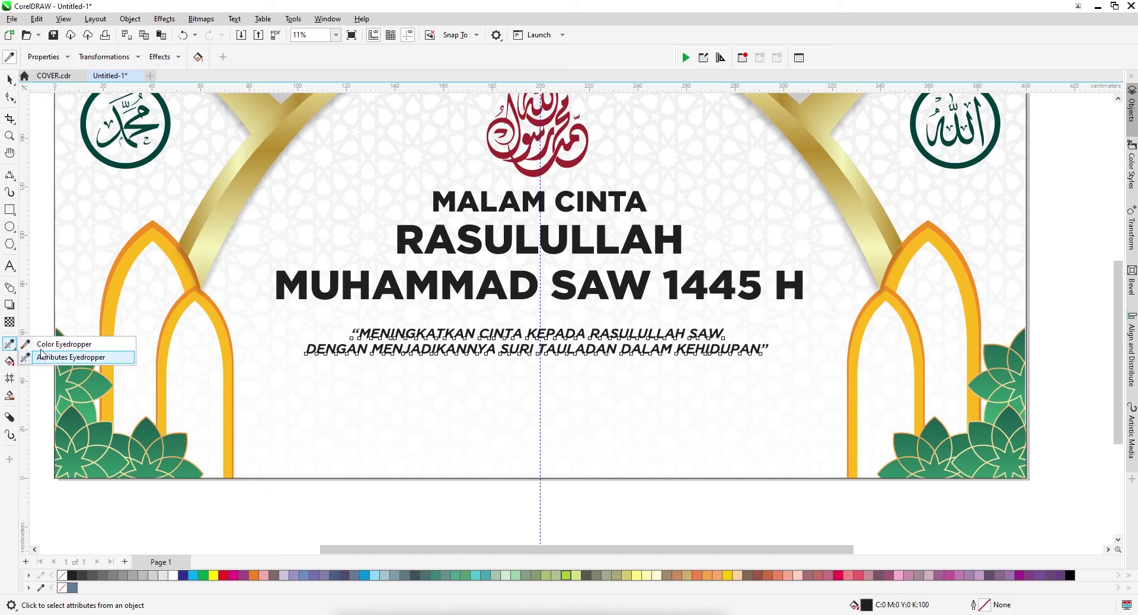
click(43, 356)
click(541, 172)
scroll(521, 325, up, 3)
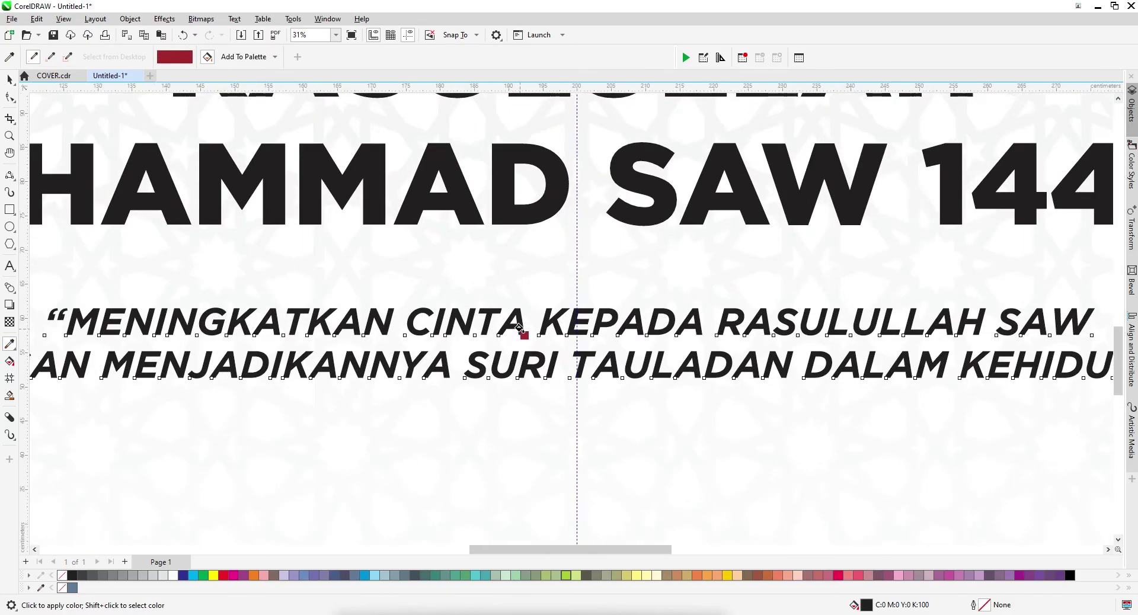
click(520, 325)
scroll(501, 322, down, 2)
scroll(501, 322, down, 2)
key(space)
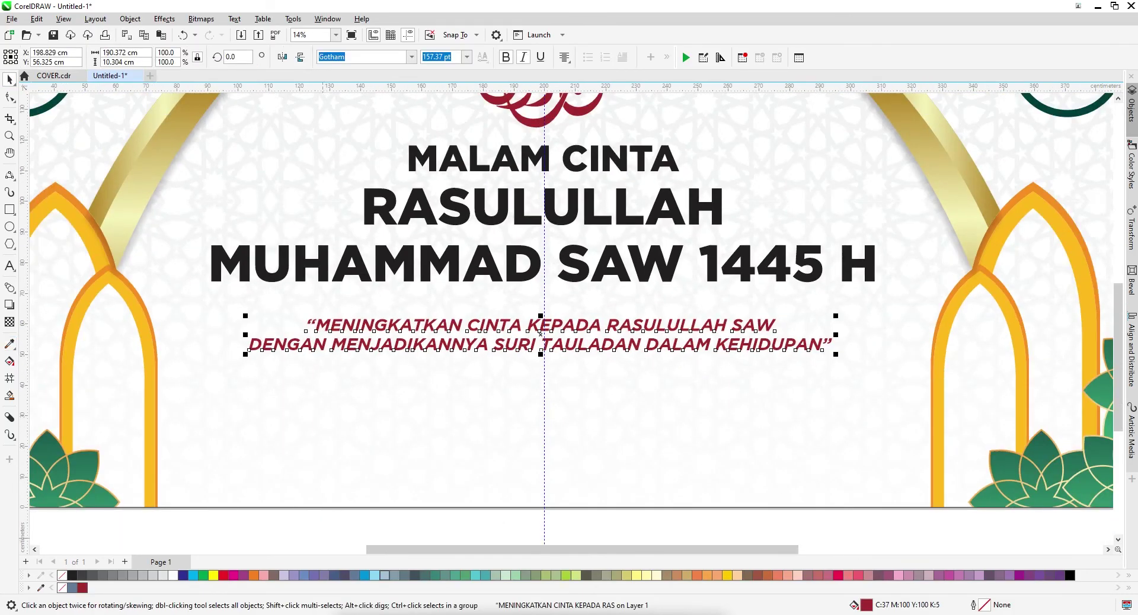
scroll(615, 311, down, 1)
click(632, 500)
drag(709, 257, 693, 329)
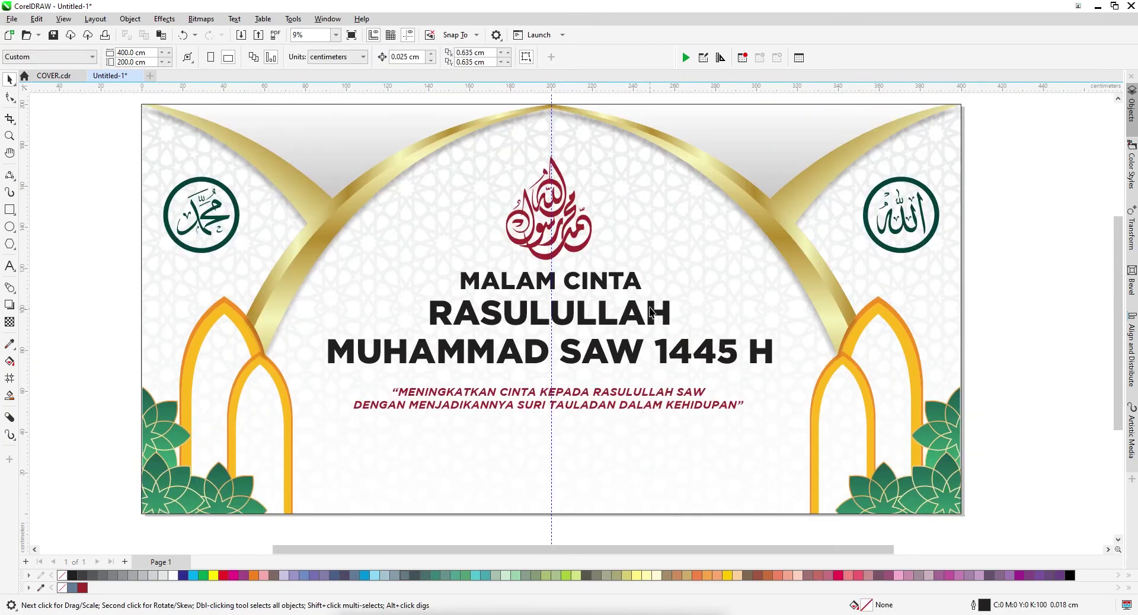
Place a copy of "MALAM CINTA" at about 232 pt below the slogan and replace its text with "Bertempat"
click(574, 394)
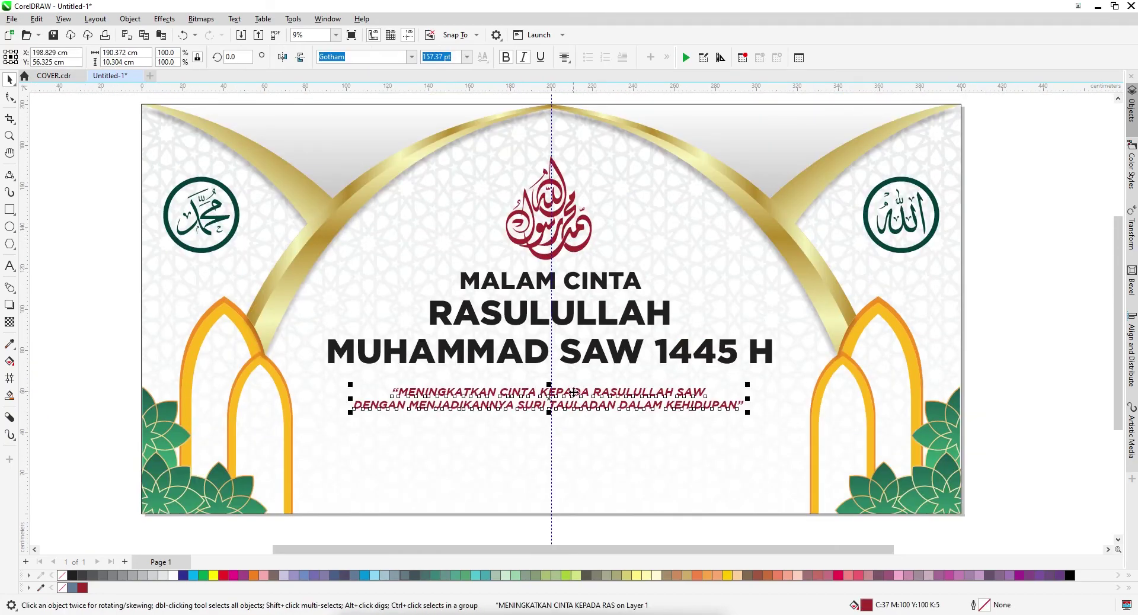
drag(569, 285, 602, 454)
right_click(604, 446)
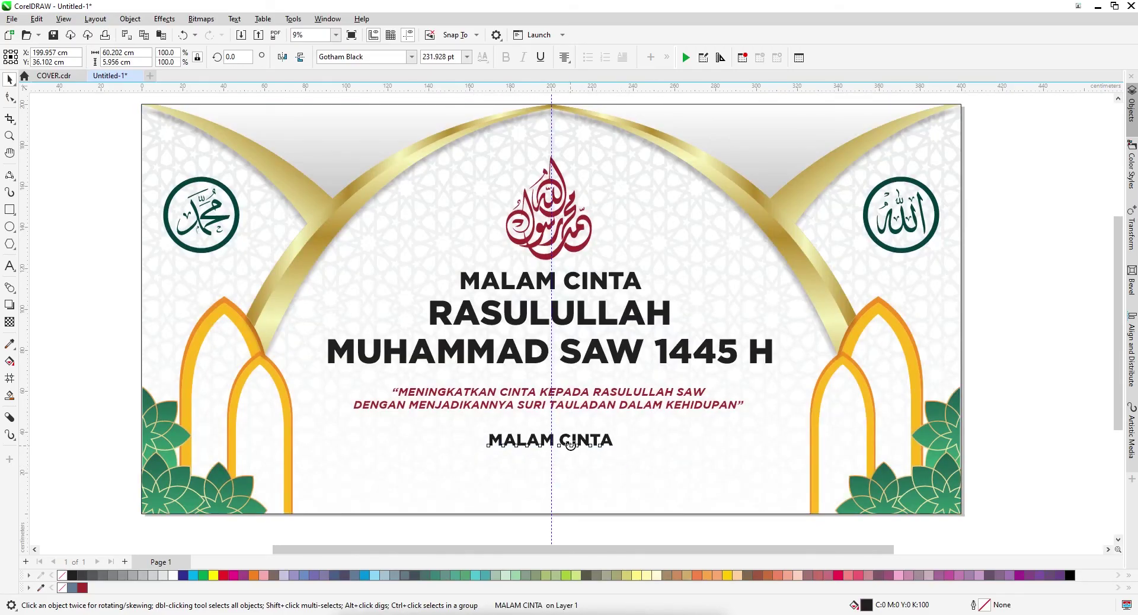
double_click(570, 448)
key(ctrl+a)
text(Bertempat)
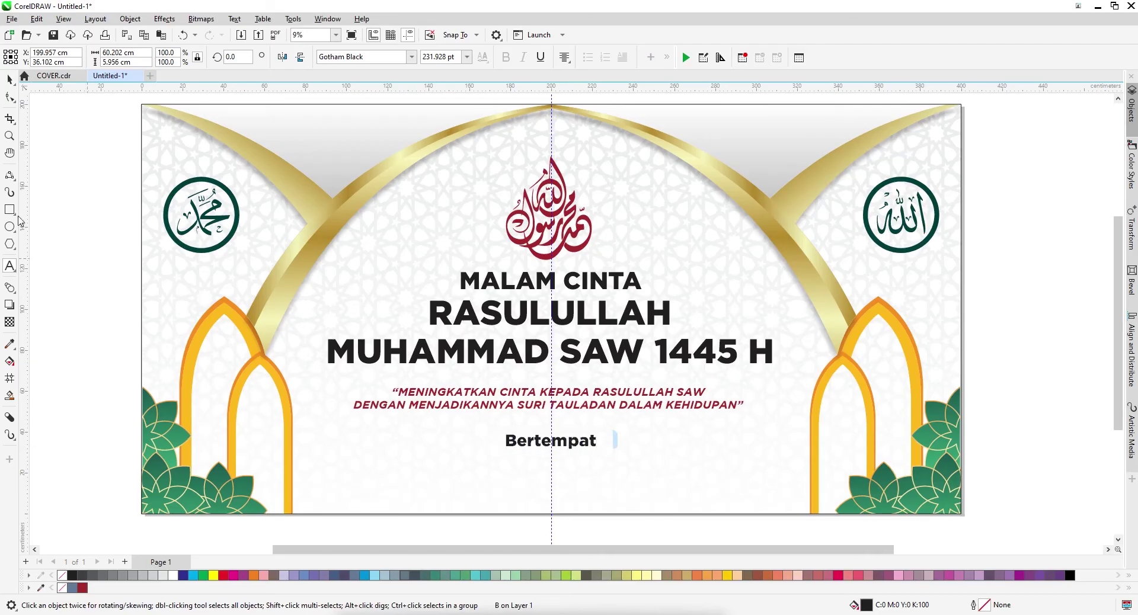
click(10, 79)
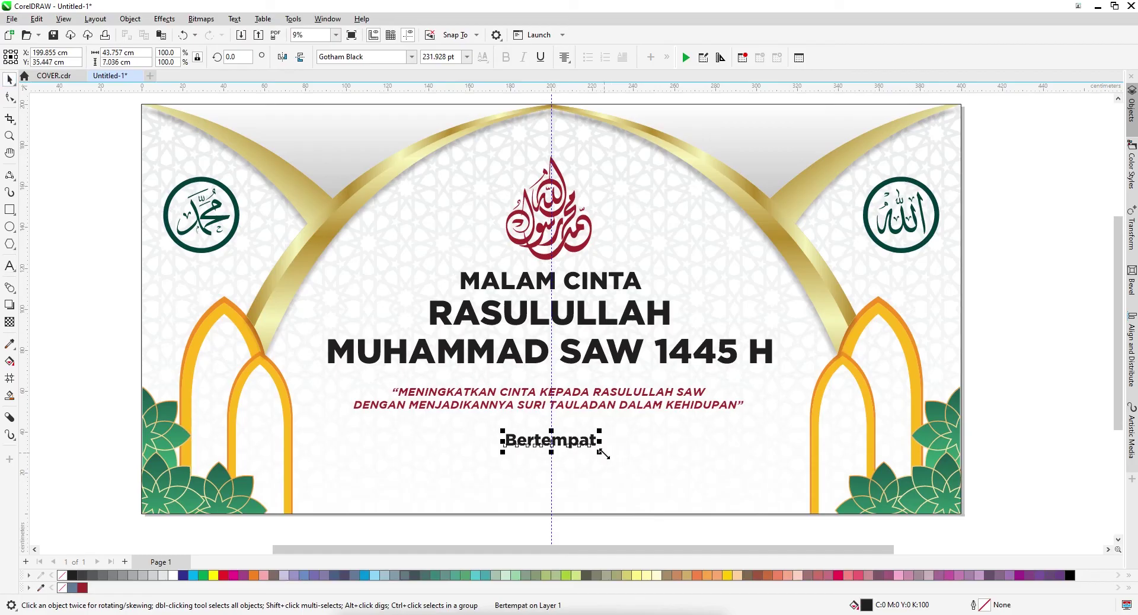
Scale "Bertempat" down to about 185 pt and duplicate it just below with the text "DESA / KOTA DAERAH"
drag(592, 468, 570, 448)
right_click(570, 448)
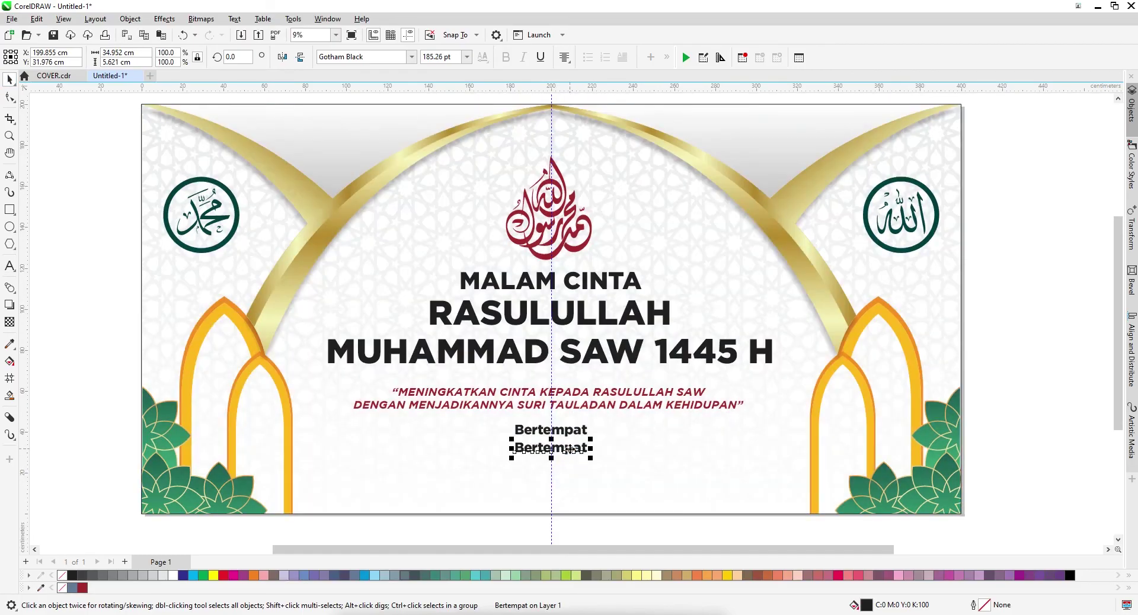
double_click(570, 449)
key(ctrl+a)
text(DESA /)
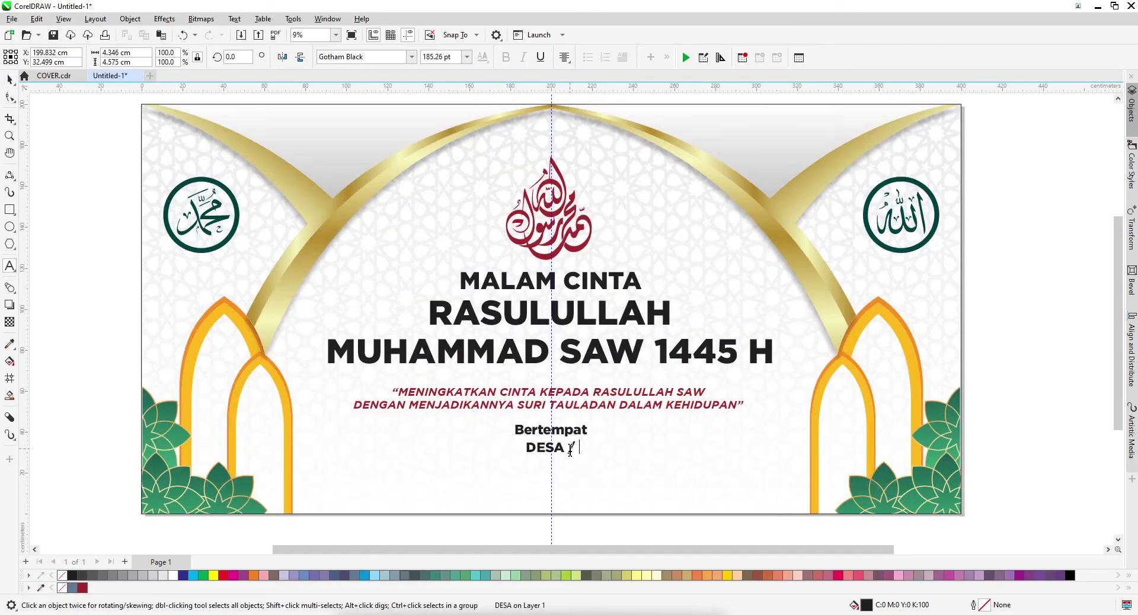
text( KOTA DAERAH)
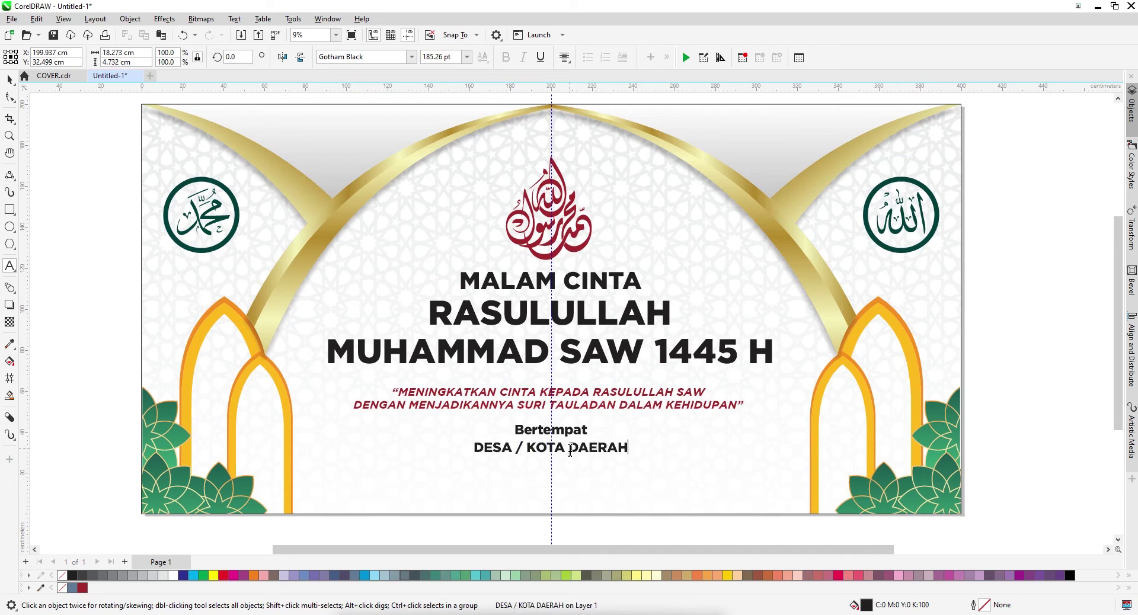
key(ctrl+space)
Draw a rectangle about 113 x 10.7 cm below the place line, fully round its corners and centre it horizontally with the text
click(9, 209)
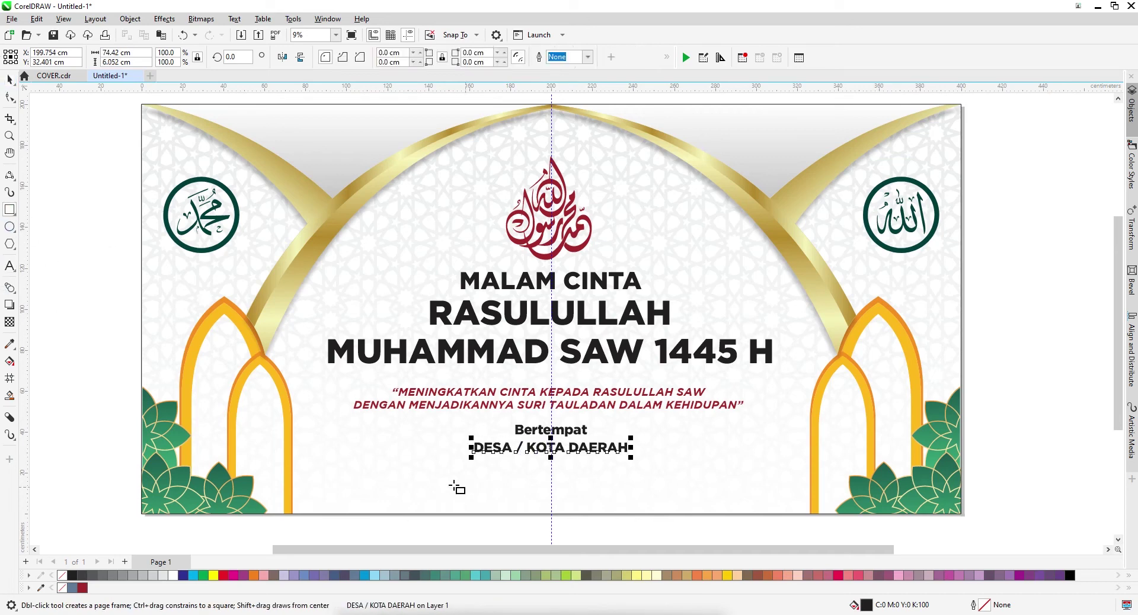
drag(427, 467, 657, 489)
click(9, 97)
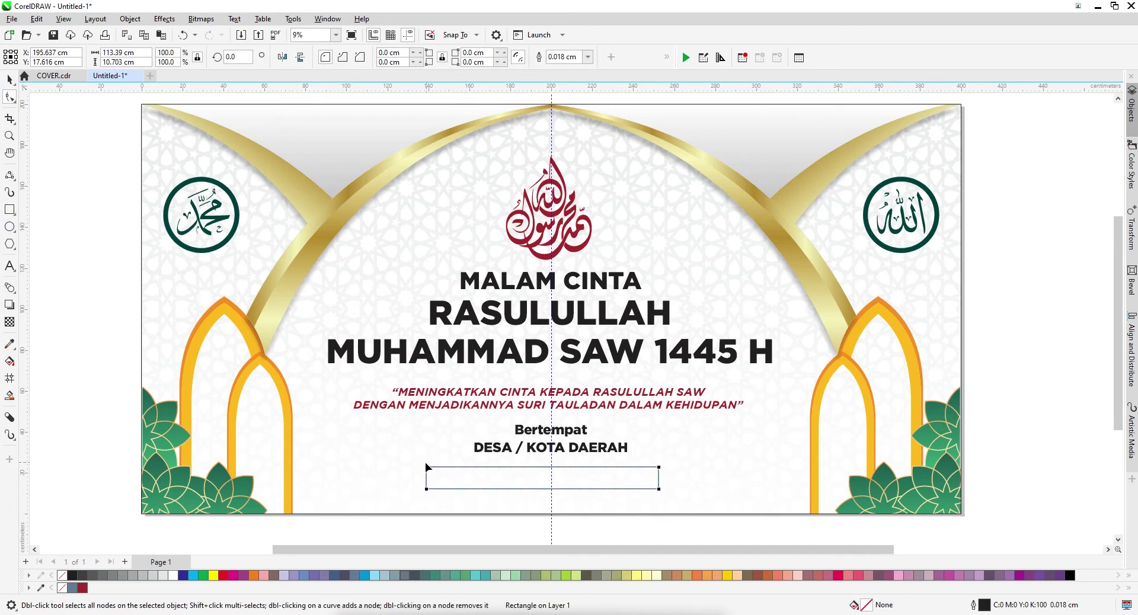
drag(426, 467, 439, 478)
click(10, 79)
shift+click(470, 449)
key(c)
key(x)
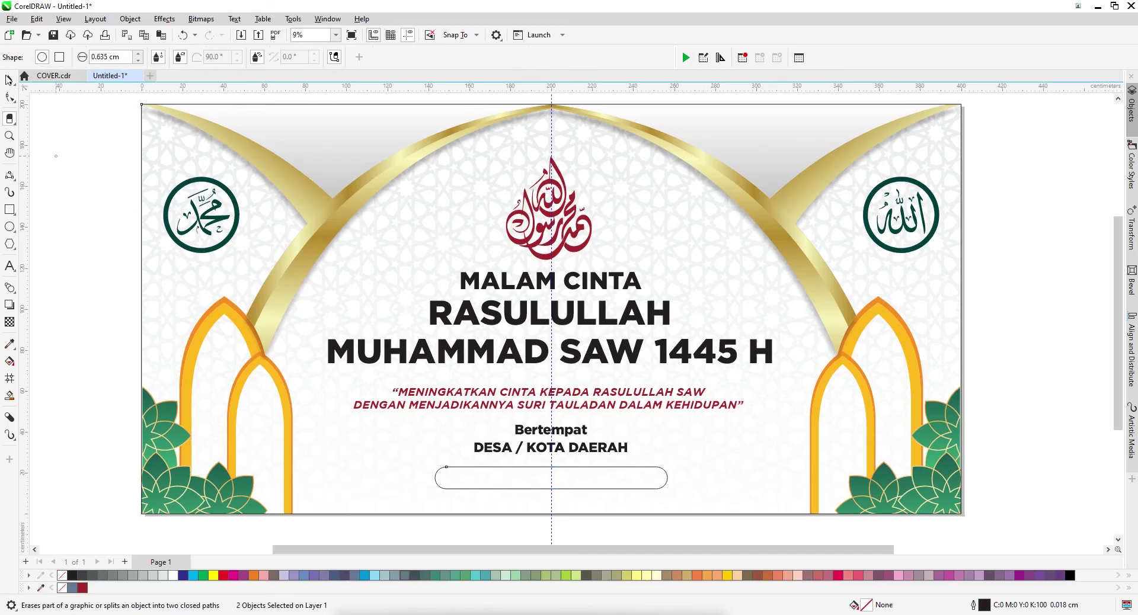
key(space)
Fill the rounded bar with the dark red sampled from the calligraphy and remove its outline
click(9, 344)
click(586, 237)
click(596, 478)
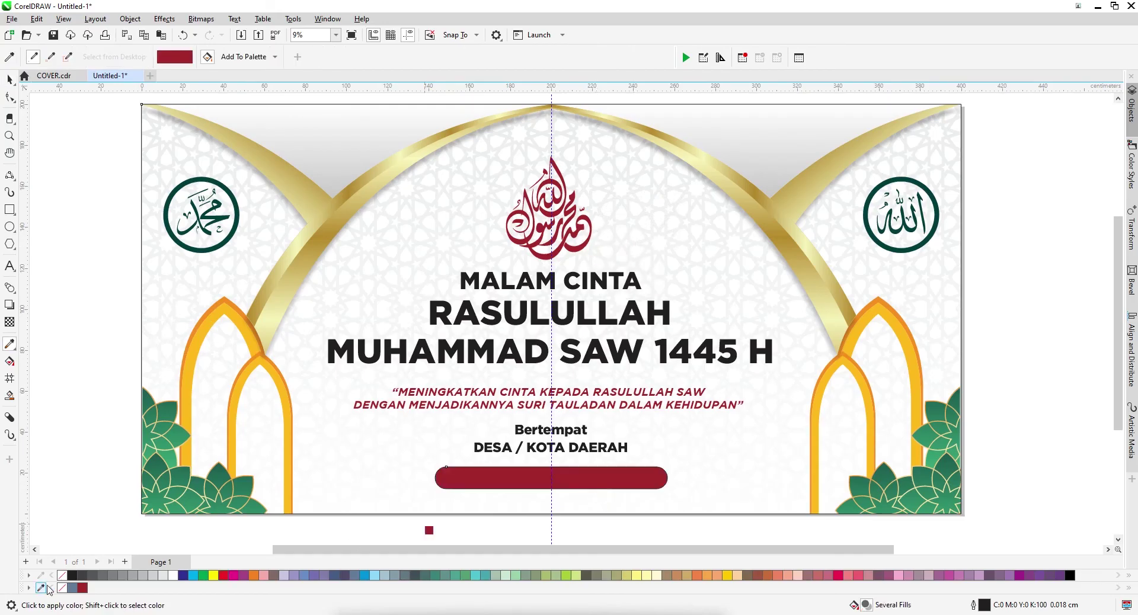
key(space)
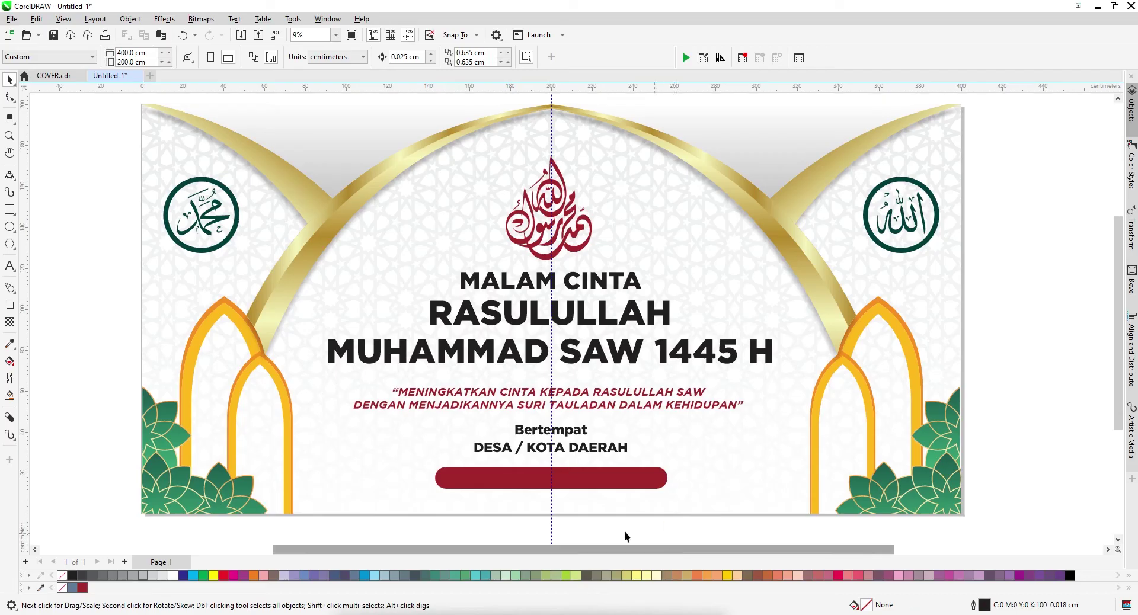
Duplicate the place line onto the red bar and replace the copy's text with "MALAM SENIN, 1 JANUARI 2025"
click(592, 478)
drag(501, 453, 502, 479)
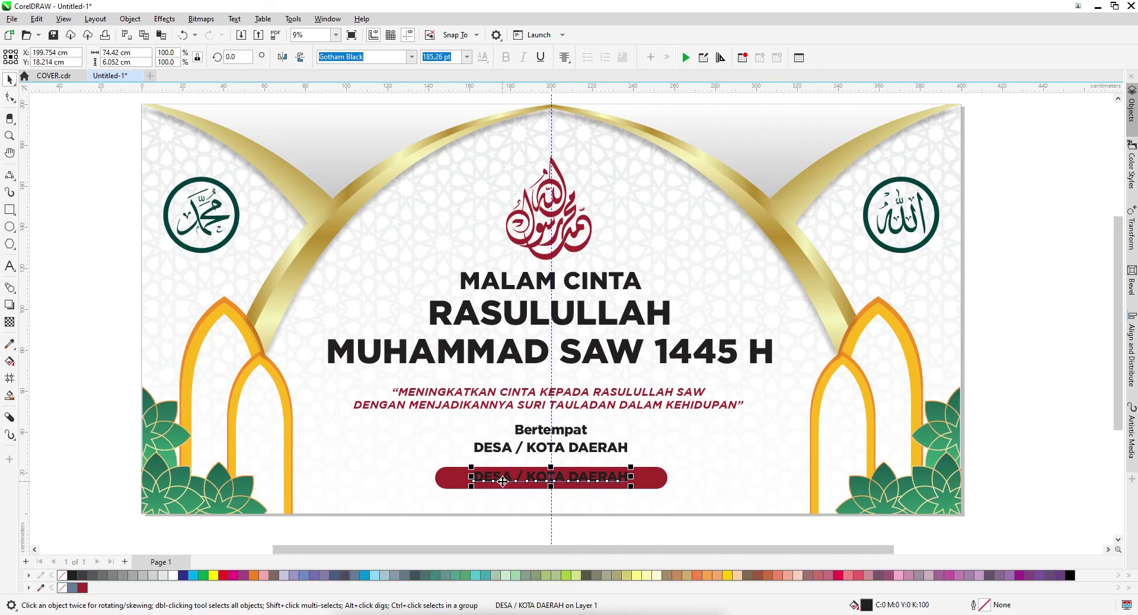
key(F10)
double_click(498, 478)
key(ctrl+a)
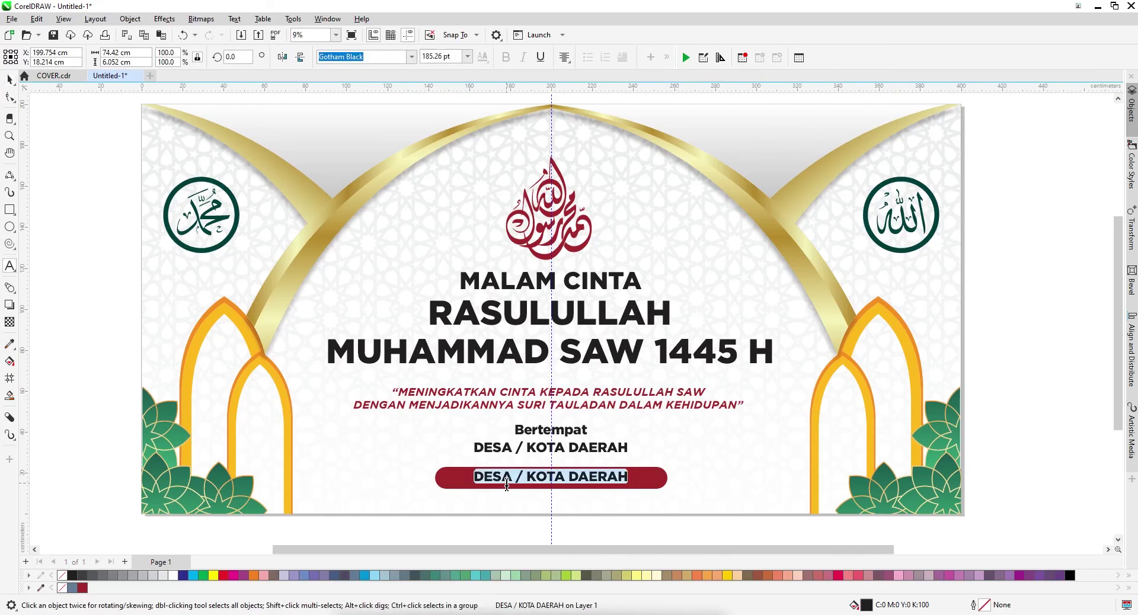
text(MALAM SENIN, )
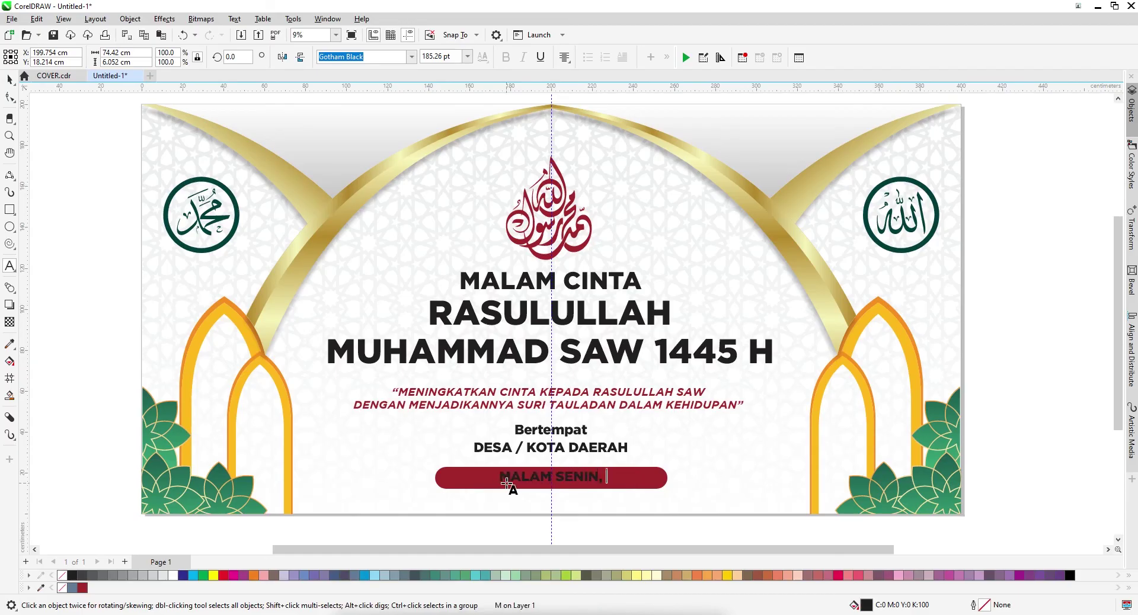
text(1 JANUARI )
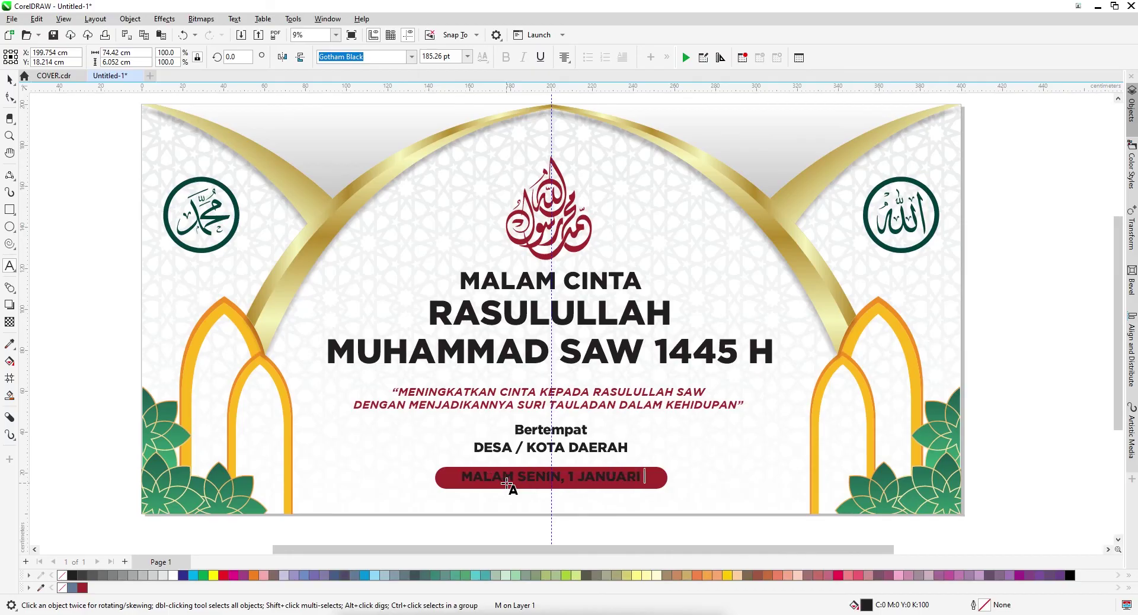
text(2025)
click(10, 79)
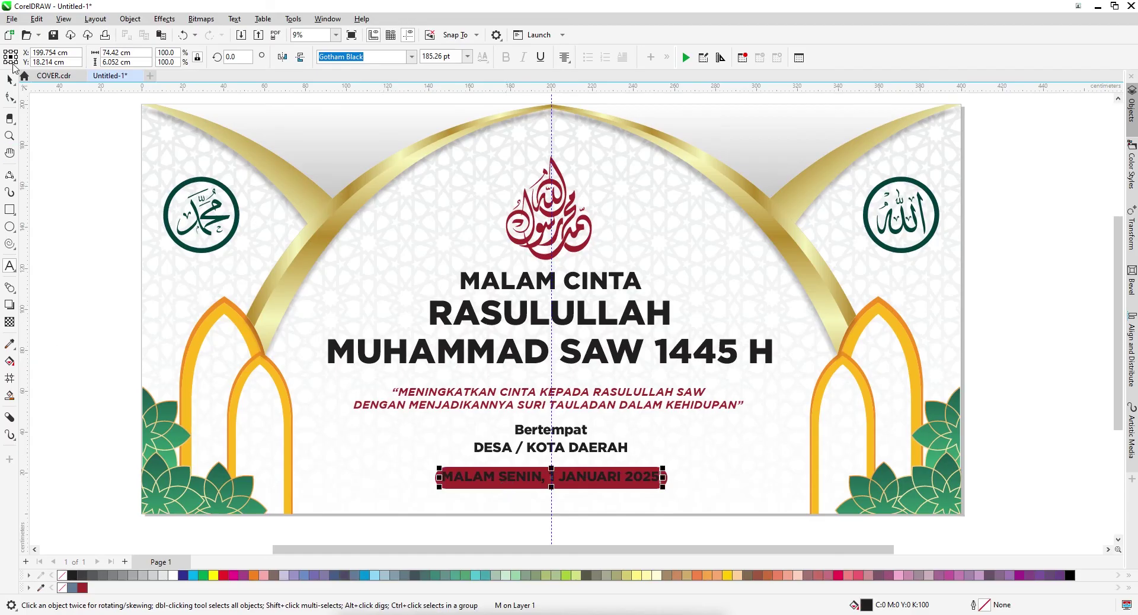
Centre the date text within the red bar, colour it white and scale it down to about 170 pt
shift+click(502, 487)
key(c)
key(e)
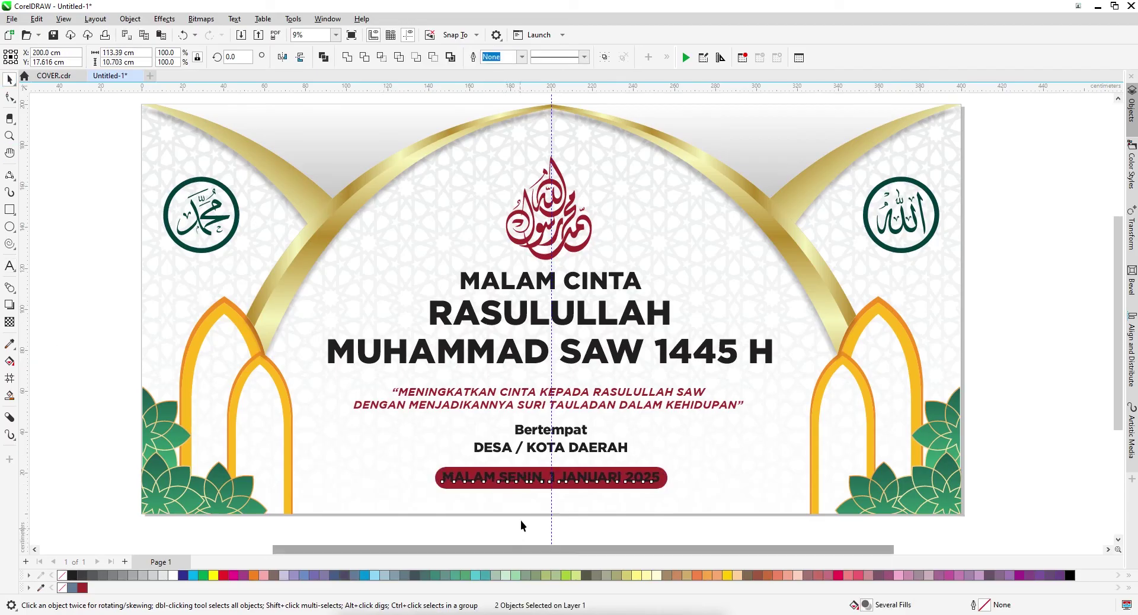
click(521, 526)
drag(662, 488, 656, 497)
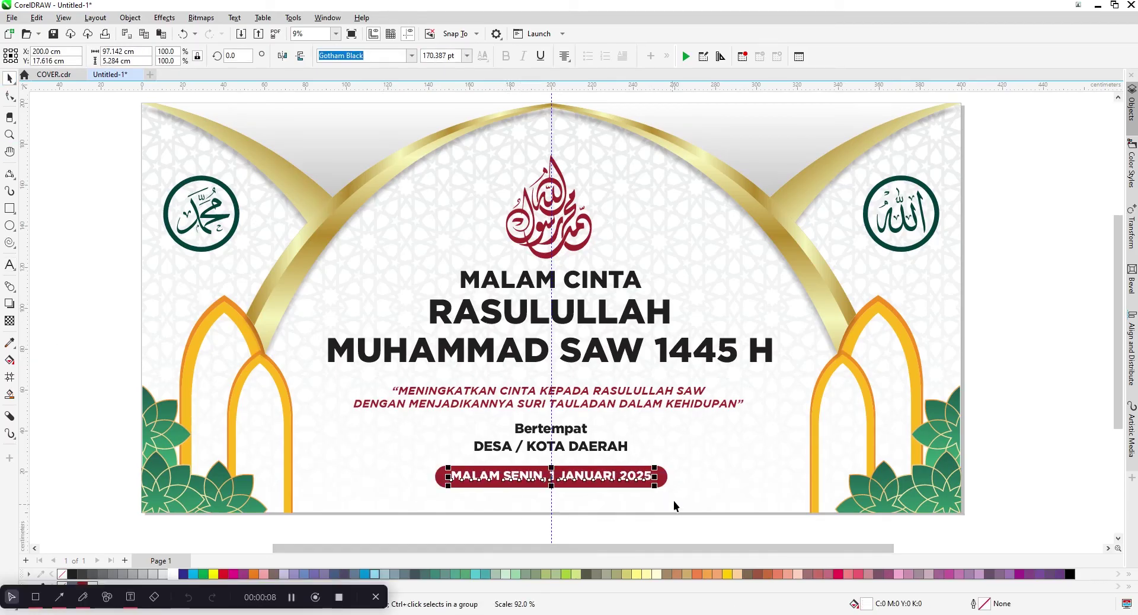
click(1045, 377)
Delete the vertical guideline running through the centre of the backdrop
scroll(574, 318, down, 1)
key(shift+F4)
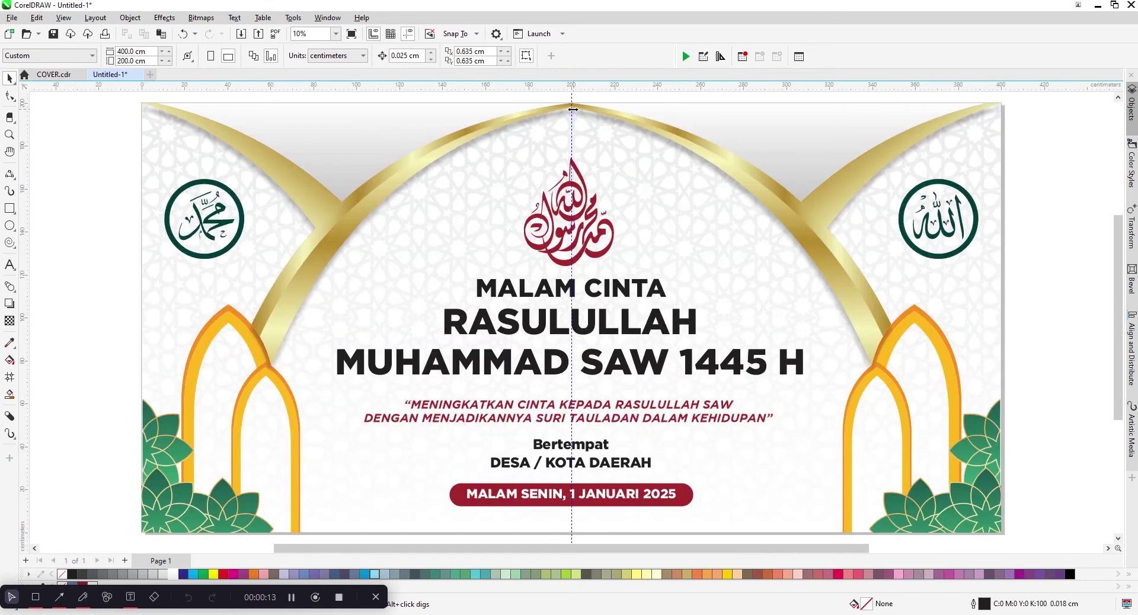
click(571, 107)
key(Delete)
scroll(518, 373, down, 2)
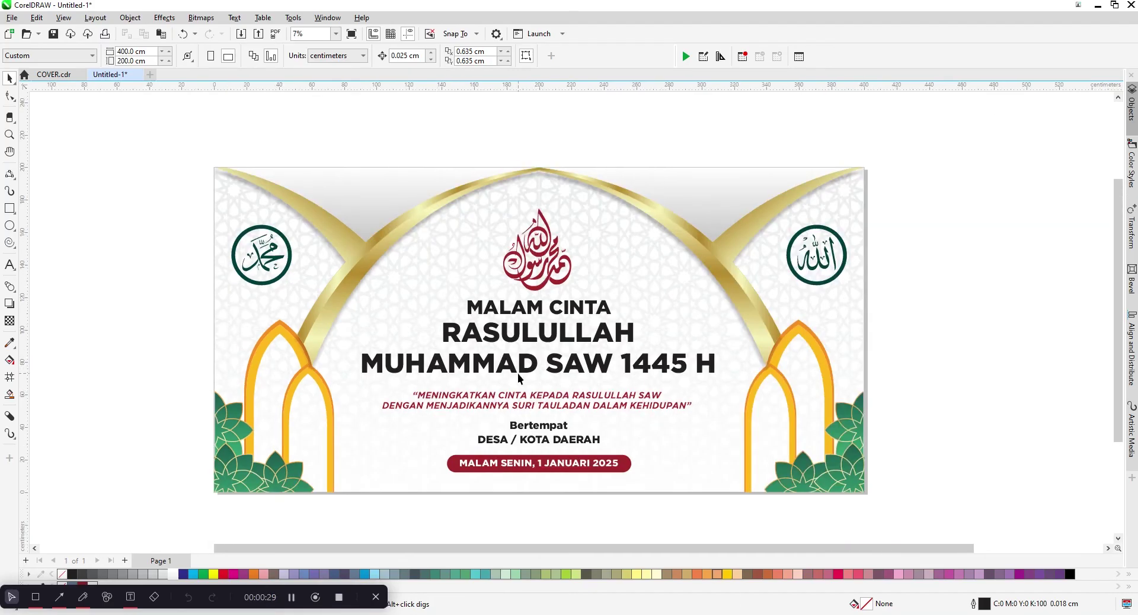
Write a note above the backdrop, scaled to about 194.5 pt, reading "UNTUK FILE NYA SAYA KASIH LINK NYA DI DESCRIPSI YA"
scroll(593, 187, up, 1)
key(F8)
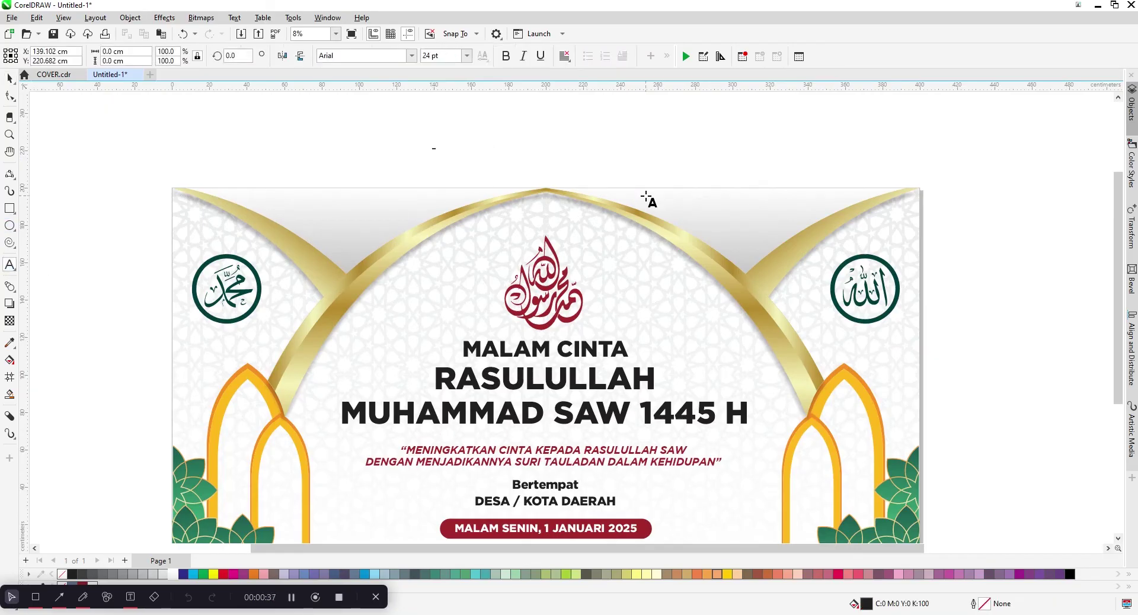
text(UNTUK)
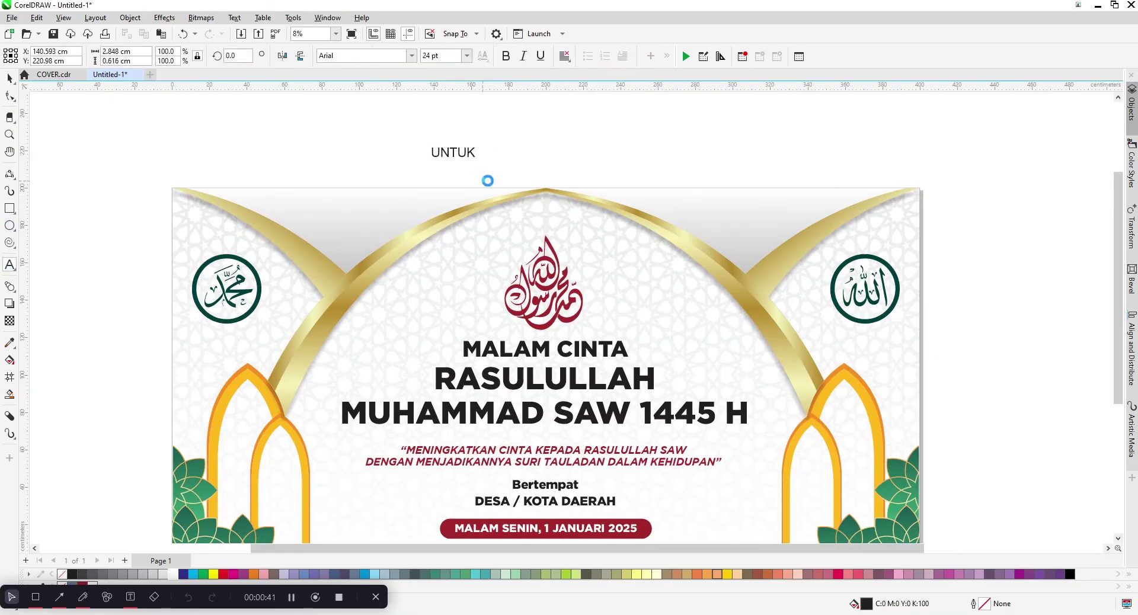
text(  FILE NYA)
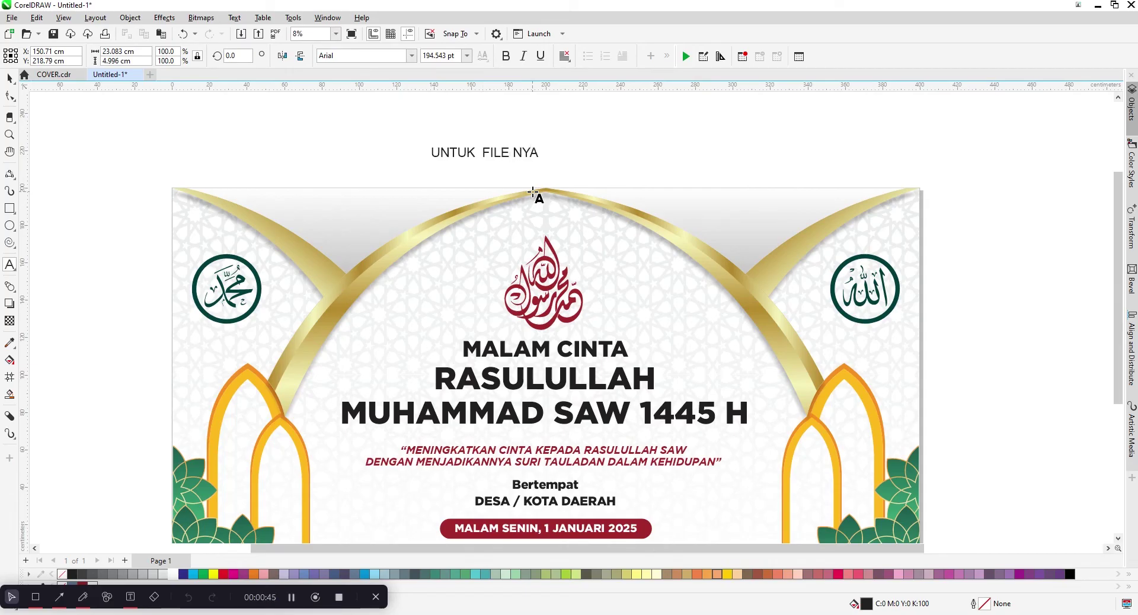
text( SAYA KASIH LINK NYA DI )
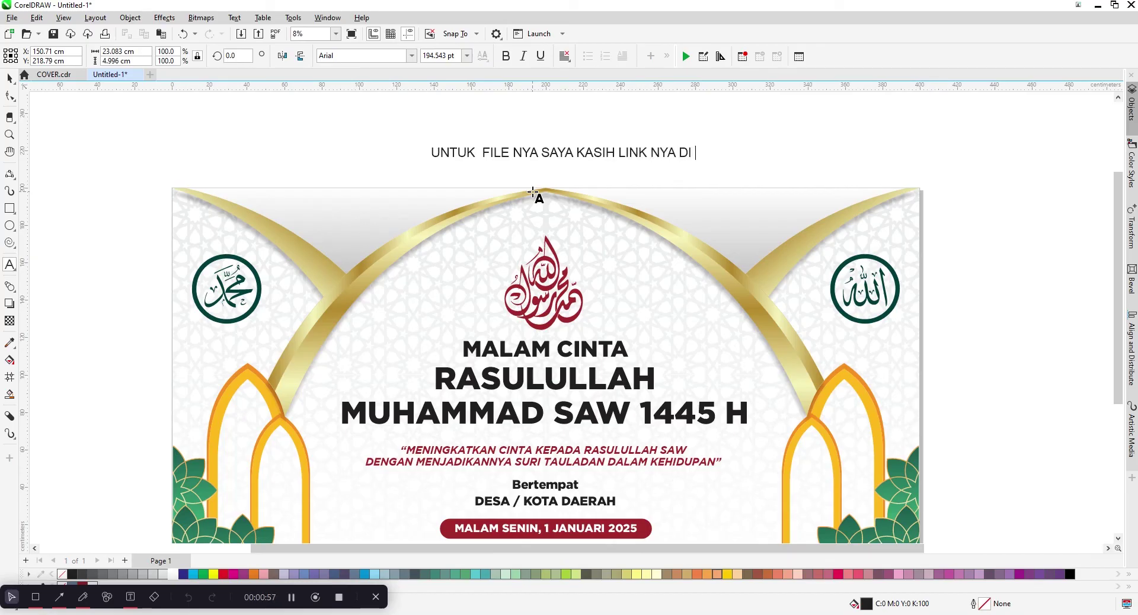
text(DES)
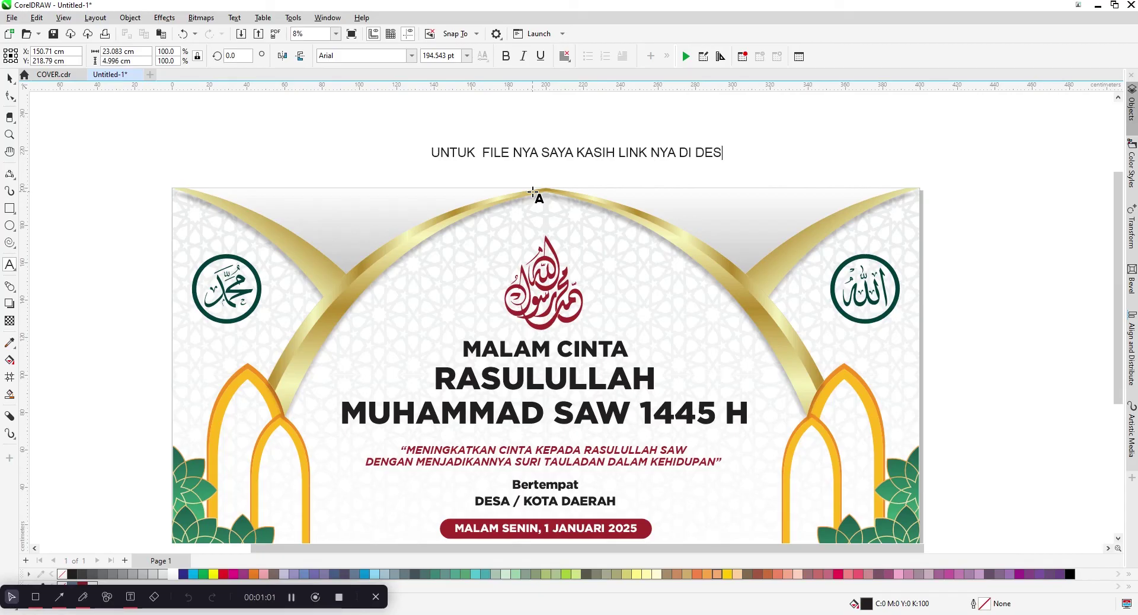
text(CRIPSI)
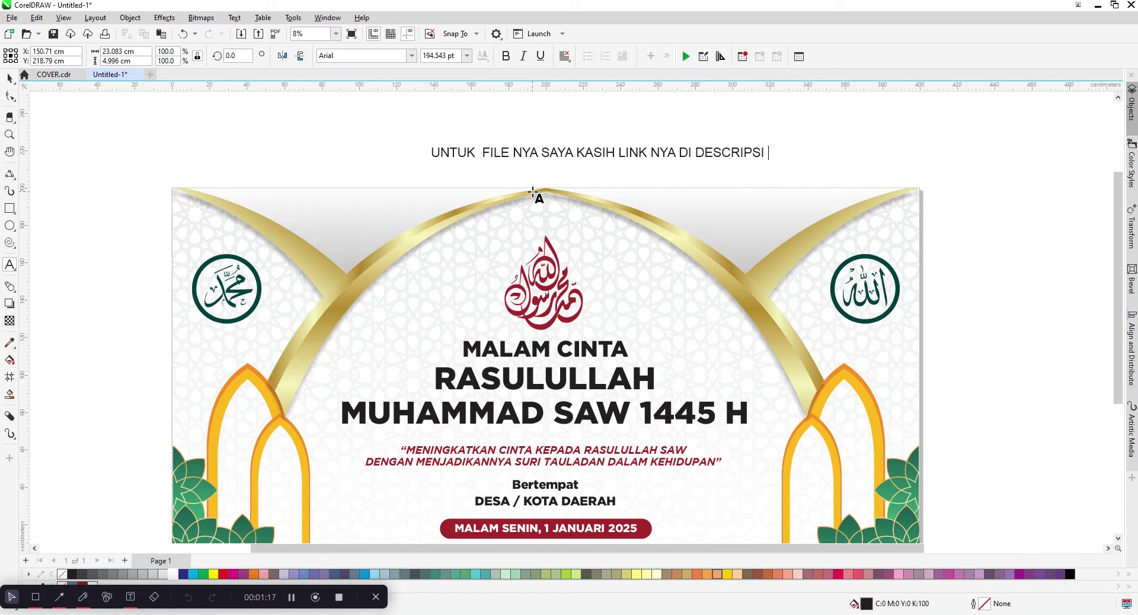
text(YA)
key(Return)
Add a second line to the note reading "BAGI YANG MEMBUTUHKAN BISA DOWNLOAD FREE CDR TERIMAKASIH"
text(BAGI YUANG)
key(BackSpace)
key(BackSpace)
key(BackSpace)
key(BackSpace)
key(BackSpace)
text(ANG MEMBUTUHKAN )
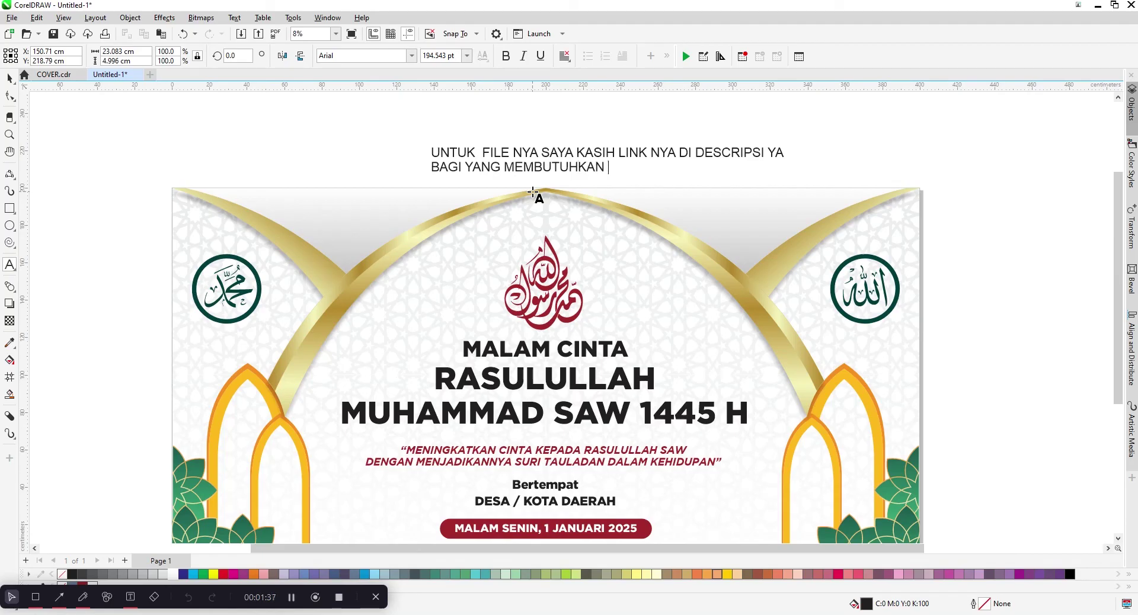
text(BISA DOWNLOAD FREE DRE)
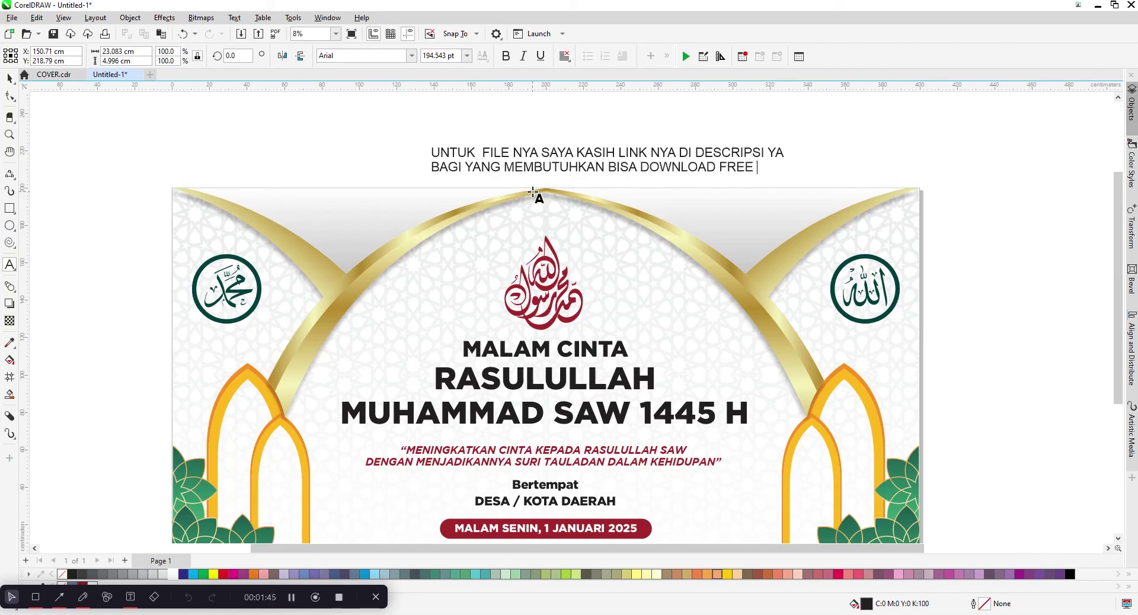
key(BackSpace)
key(BackSpace)
key(BackSpace)
text(CDR TERIMAKASIH)
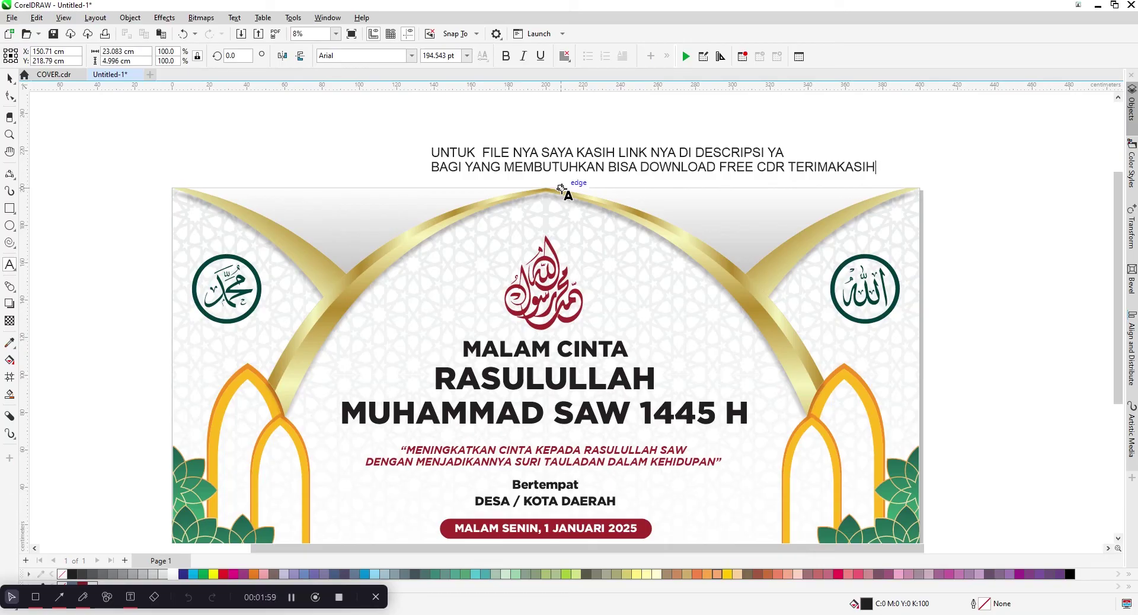
Delete the two-line note above the backdrop
key(Escape)
click(10, 77)
key(Delete)
Save the drawing in CDR format as "BACKDROP MAULID" in the 2023 > Juni > 02 folder
key(ctrl+s)
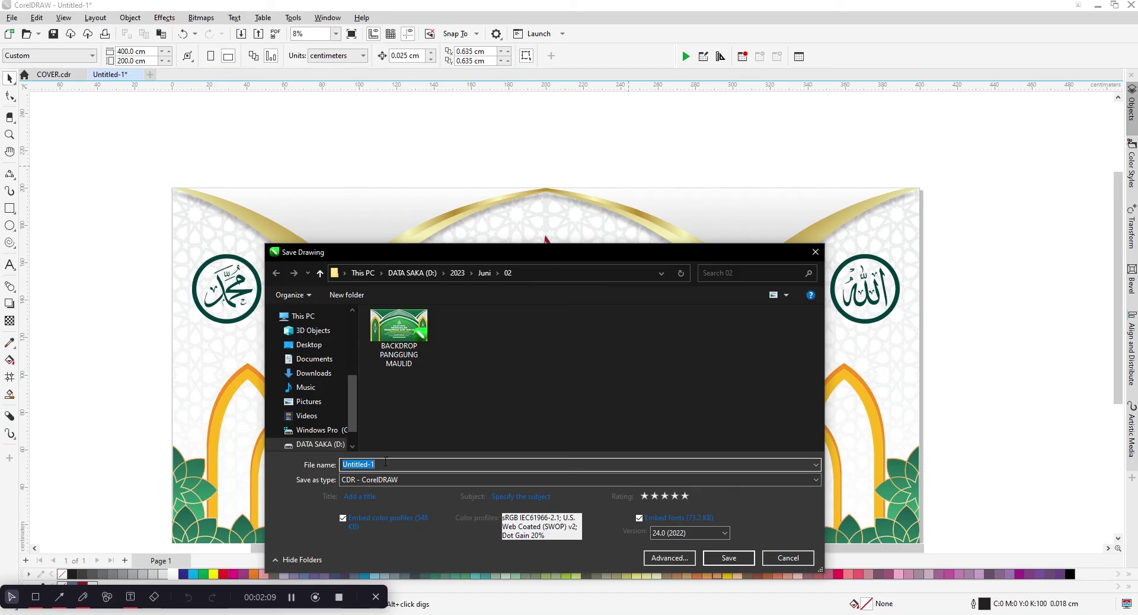
text(BACKDROP)
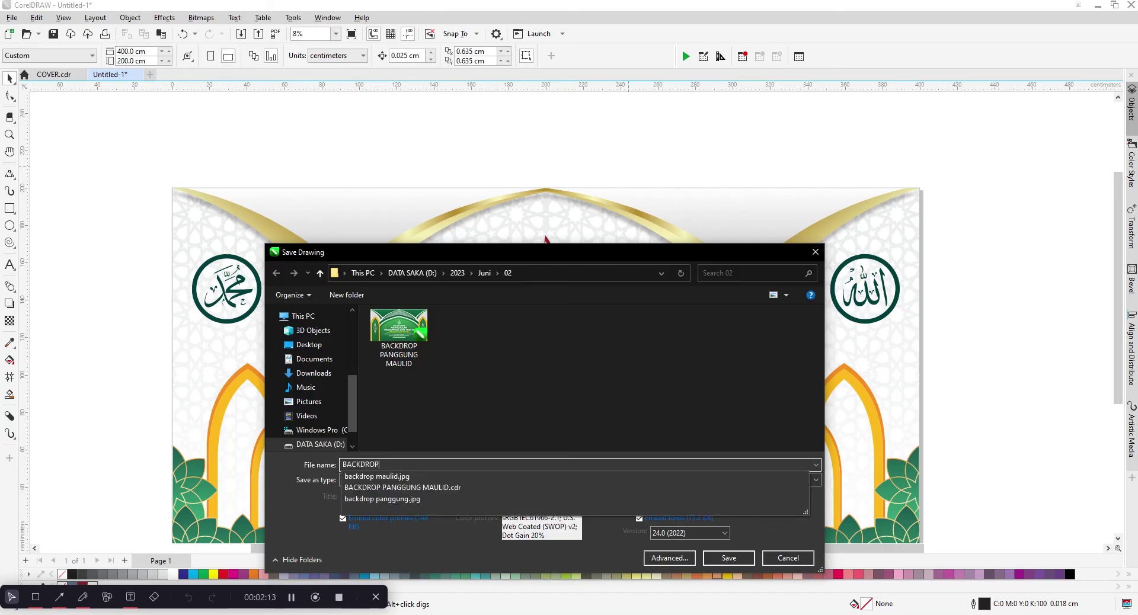
text( MAULID)
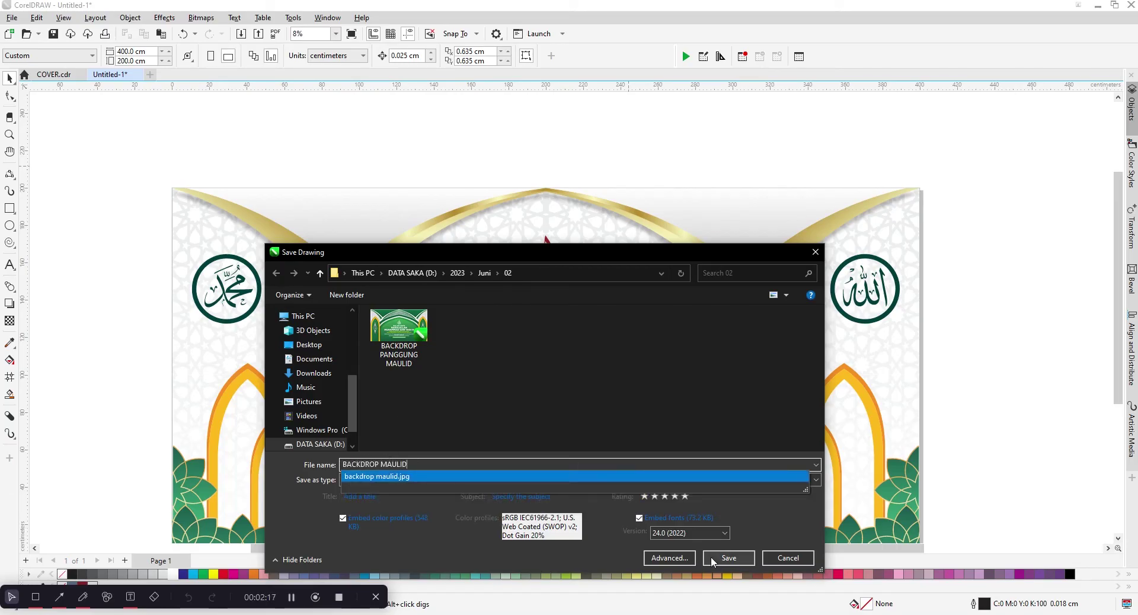
click(714, 559)
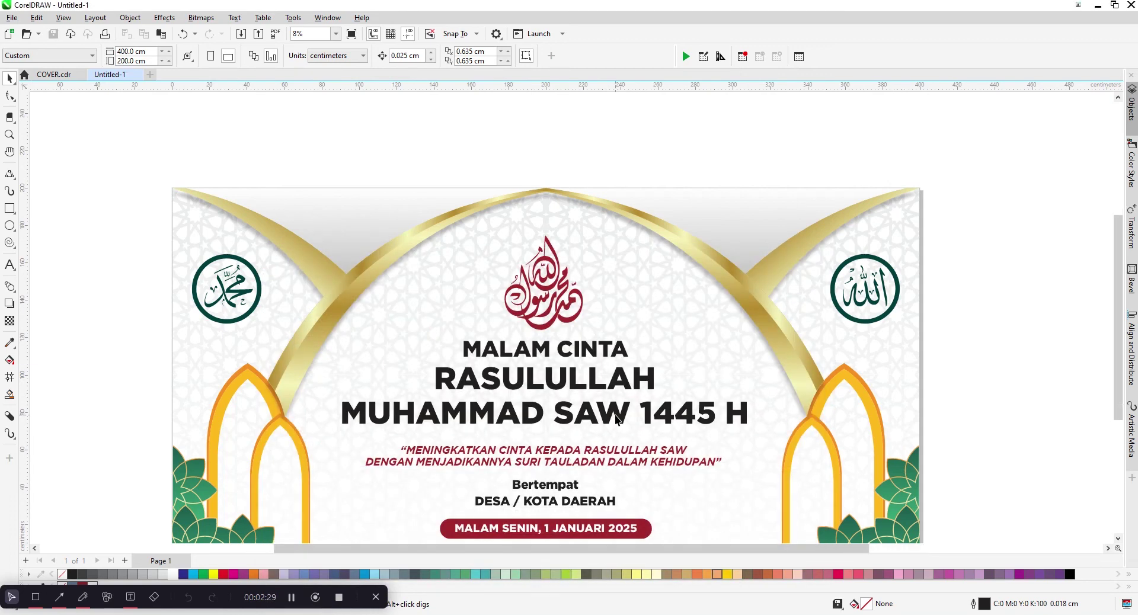
scroll(585, 420, up, 1)
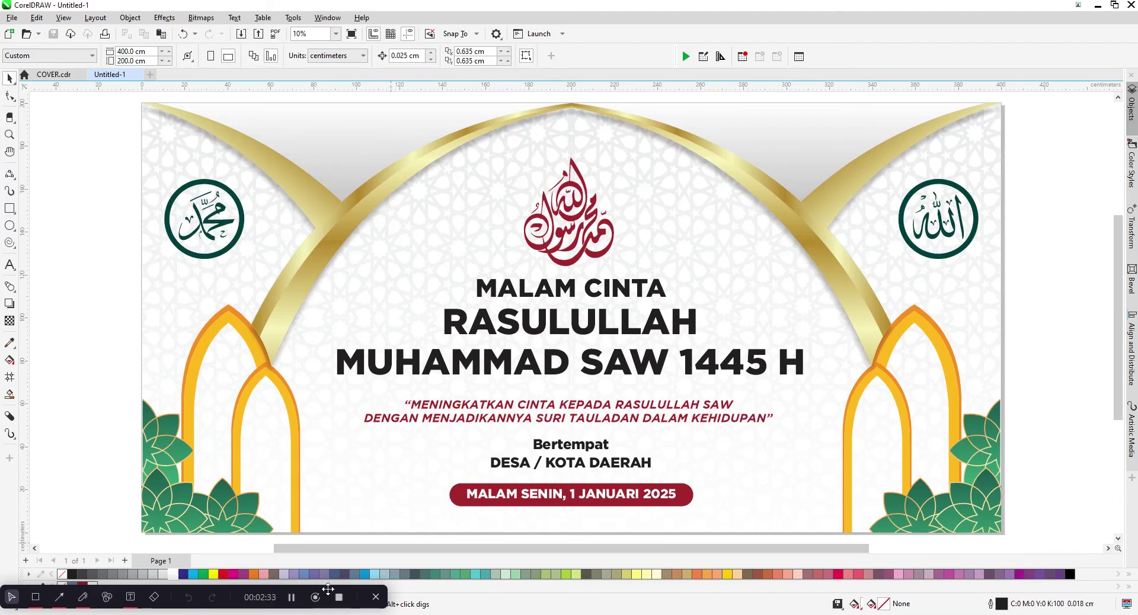